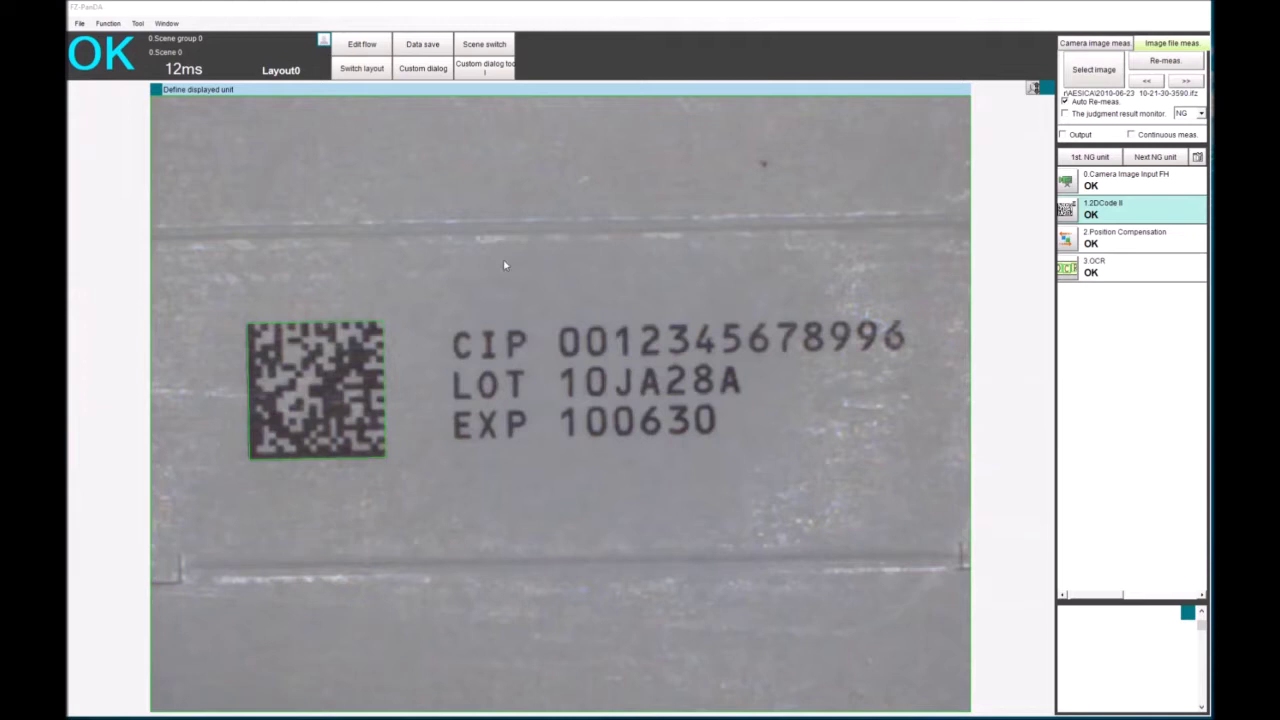
Step: Step through the 2.Position Compensation and 3.OCR results; all units judge OK, line 3 reads 100630
click(1111, 224)
click(1119, 246)
click(1116, 224)
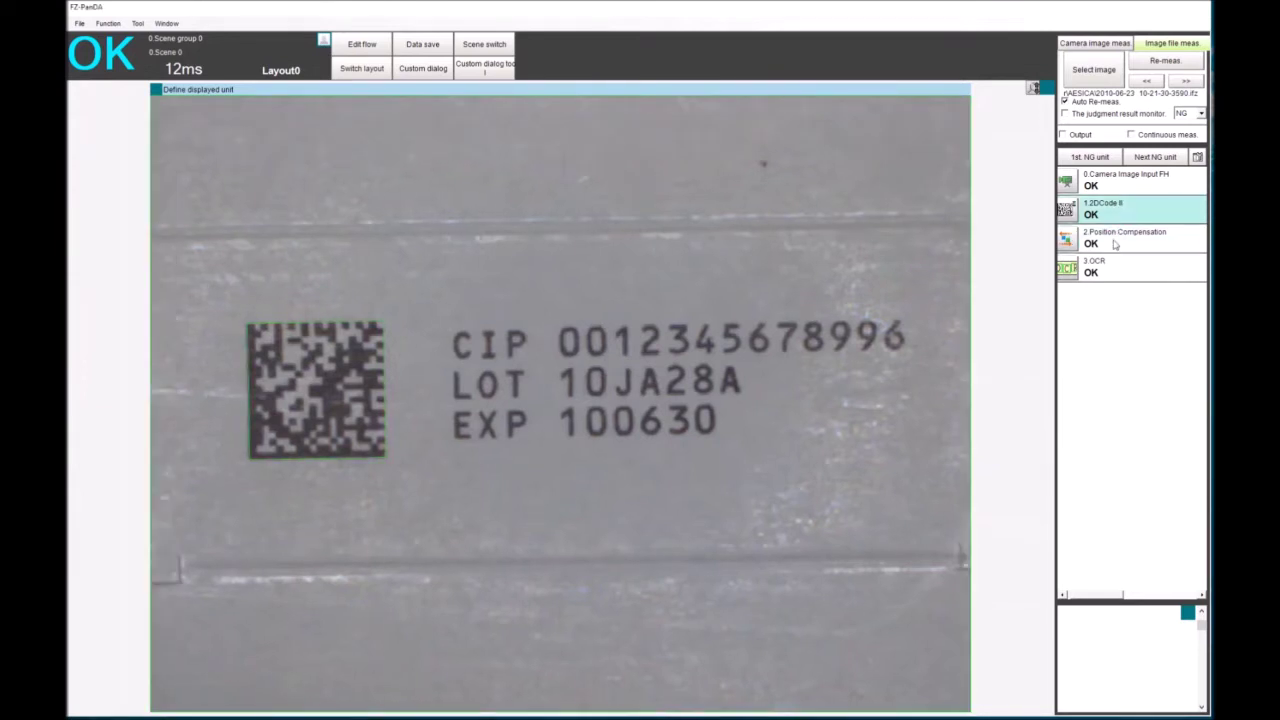
click(1119, 272)
click(1121, 220)
click(1122, 244)
click(1121, 272)
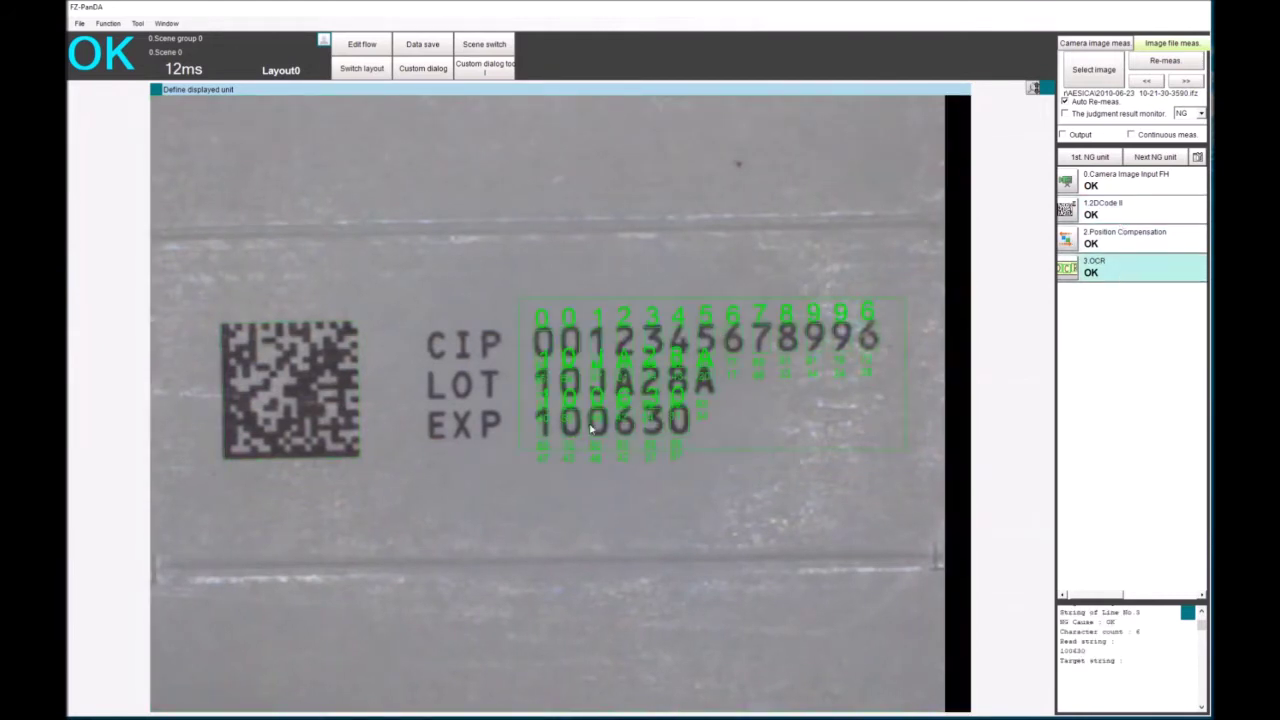
Step: Open the 3.OCR settings and review its Measurement and Judge condition tabs
click(1067, 268)
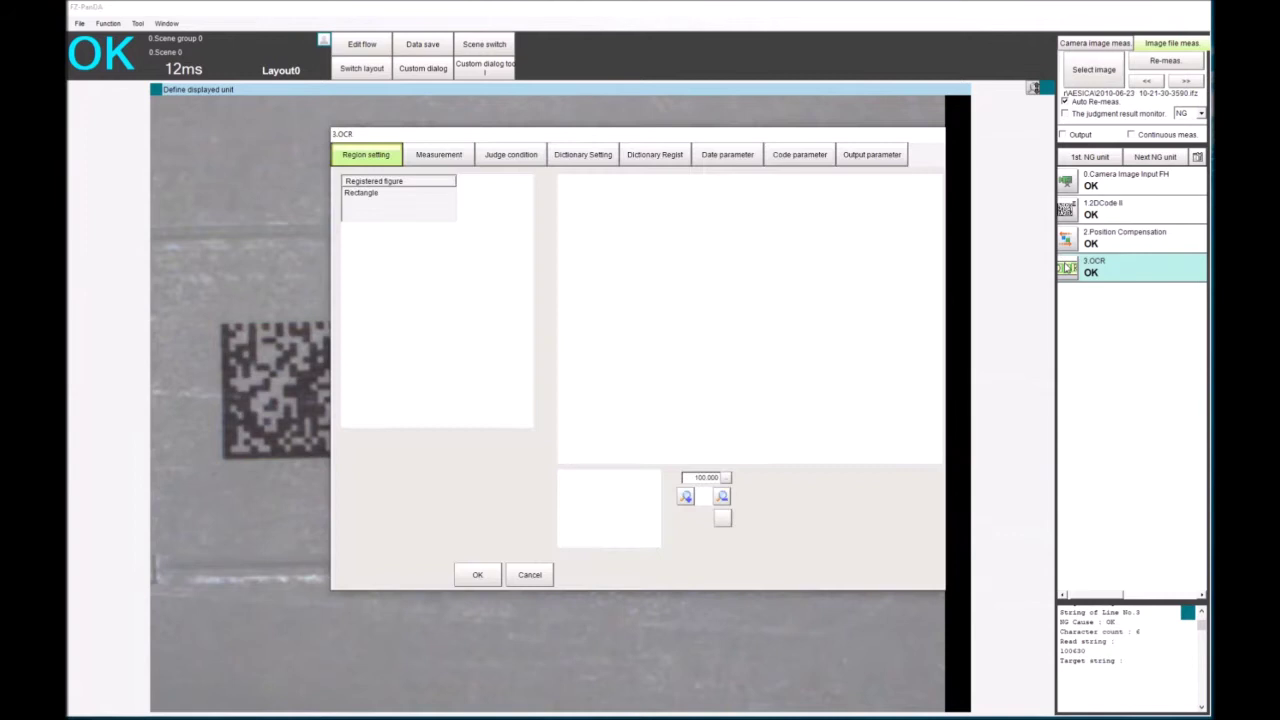
click(448, 156)
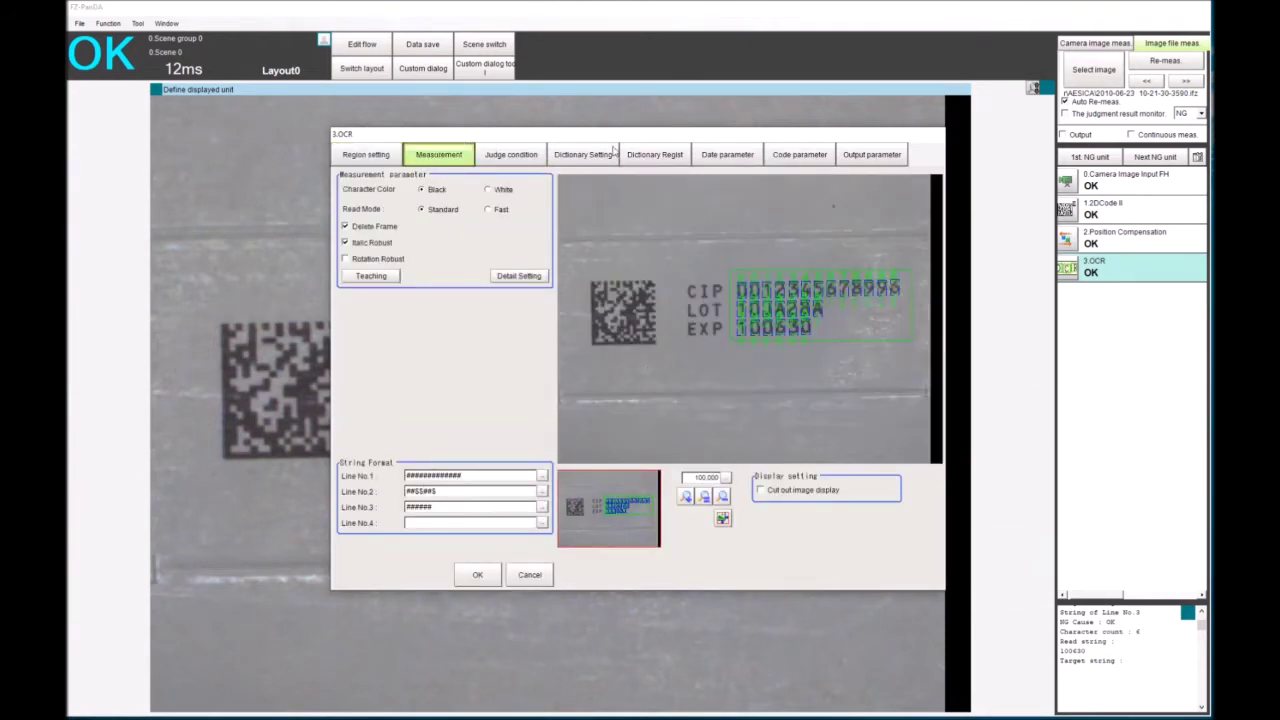
click(524, 157)
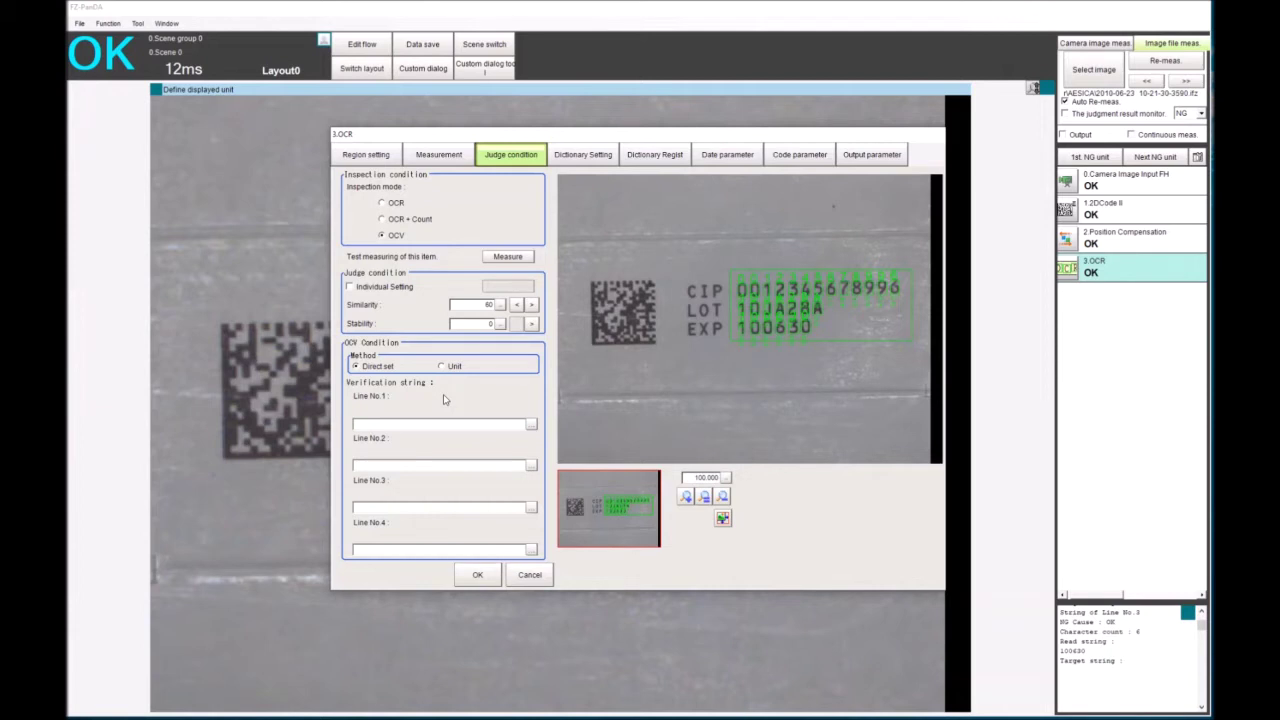
Step: Try 1.2DCode II as the OCV string source, then revert to Direct set and apply
click(442, 366)
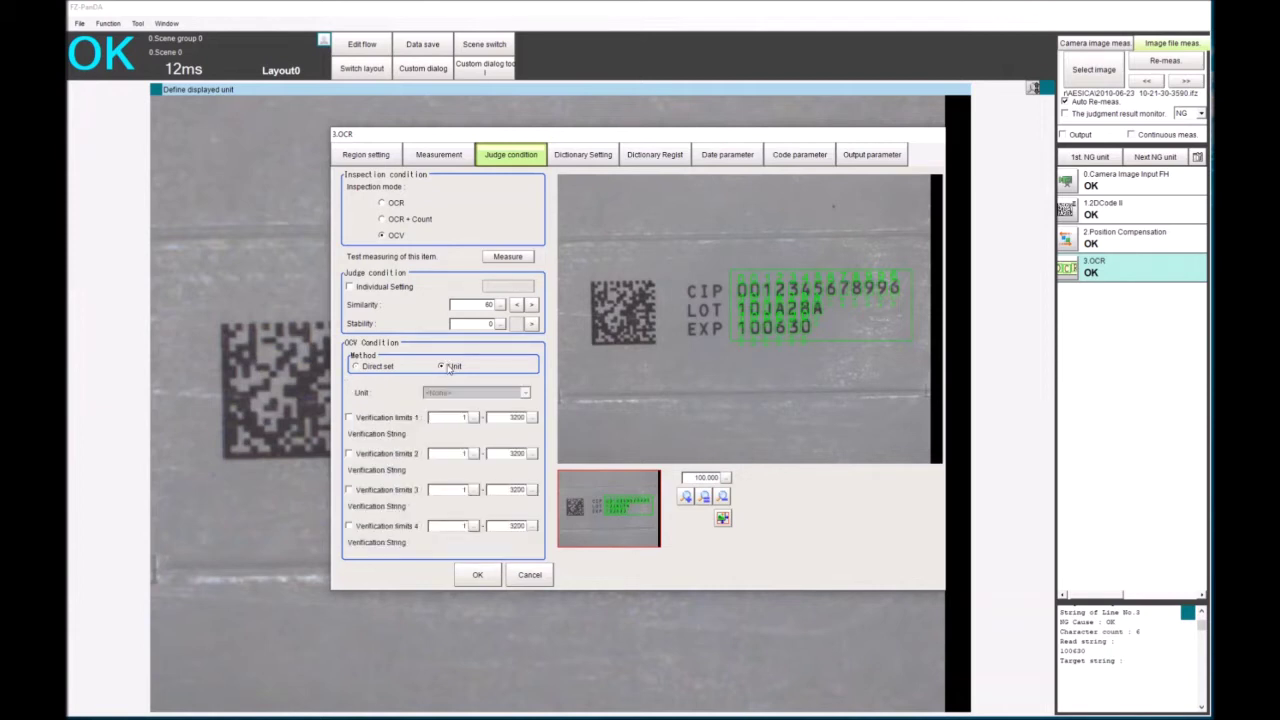
click(524, 393)
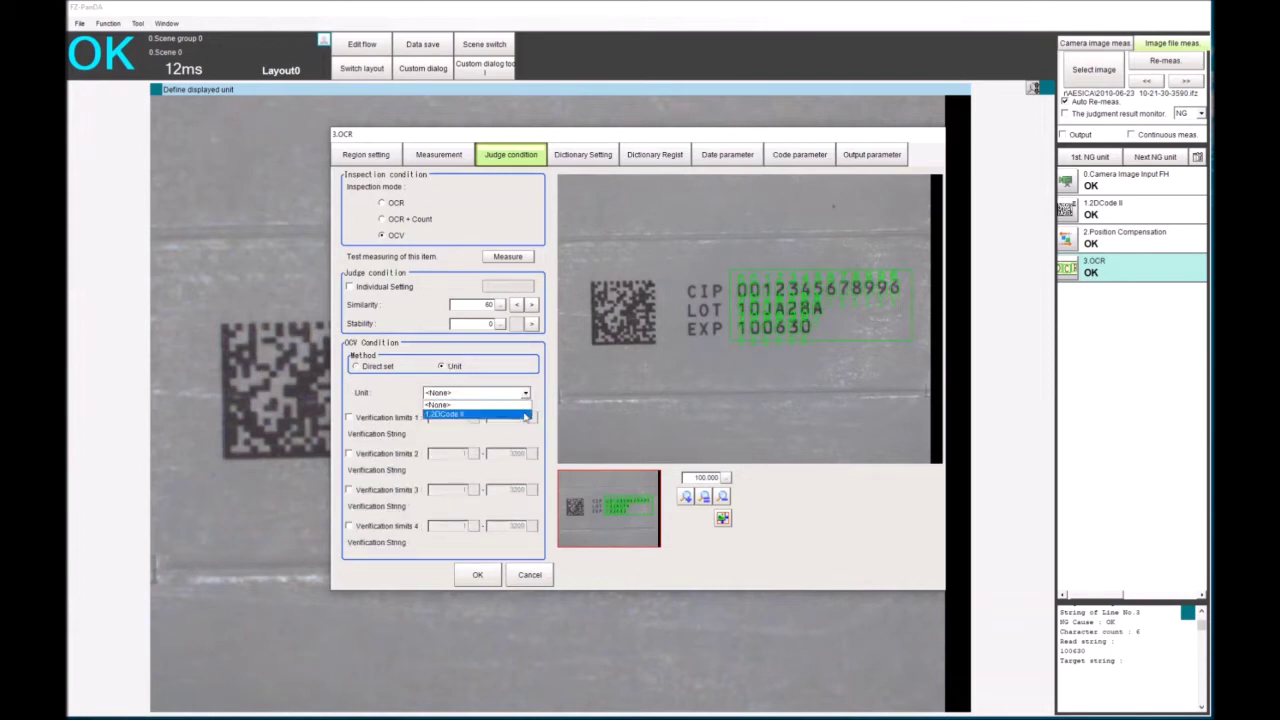
click(421, 410)
click(349, 418)
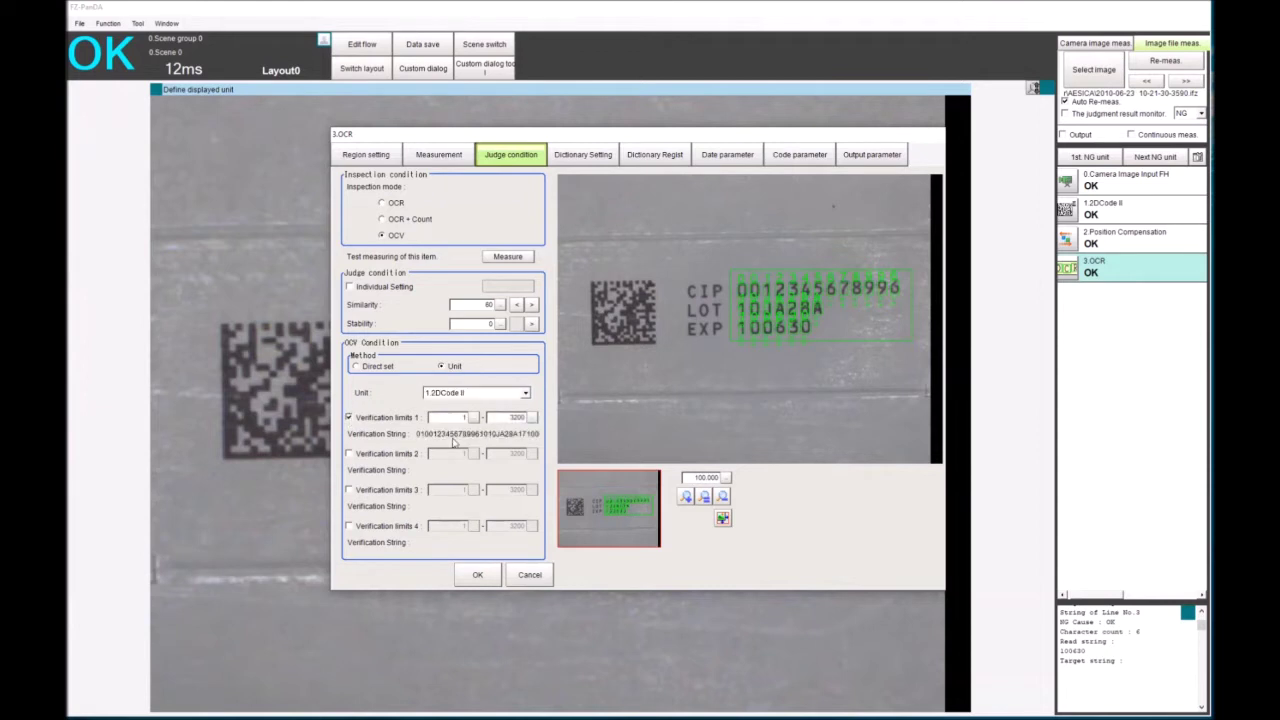
click(356, 417)
click(524, 393)
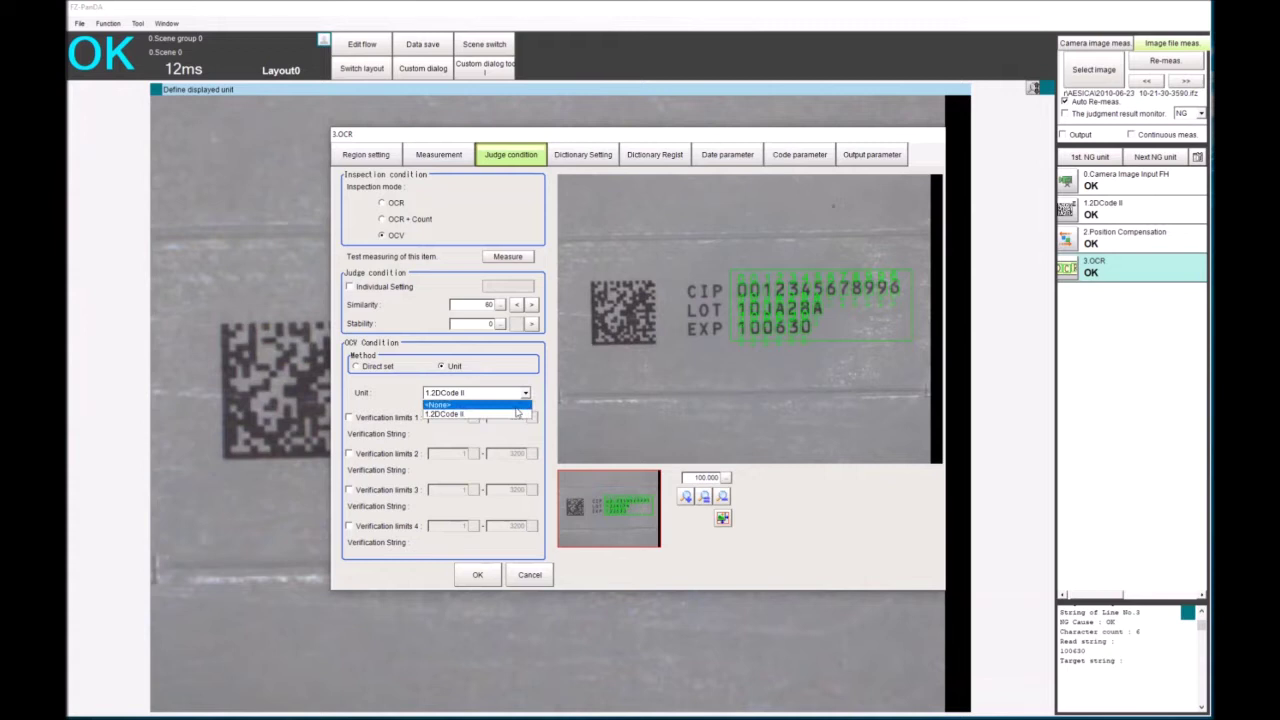
click(445, 401)
click(367, 369)
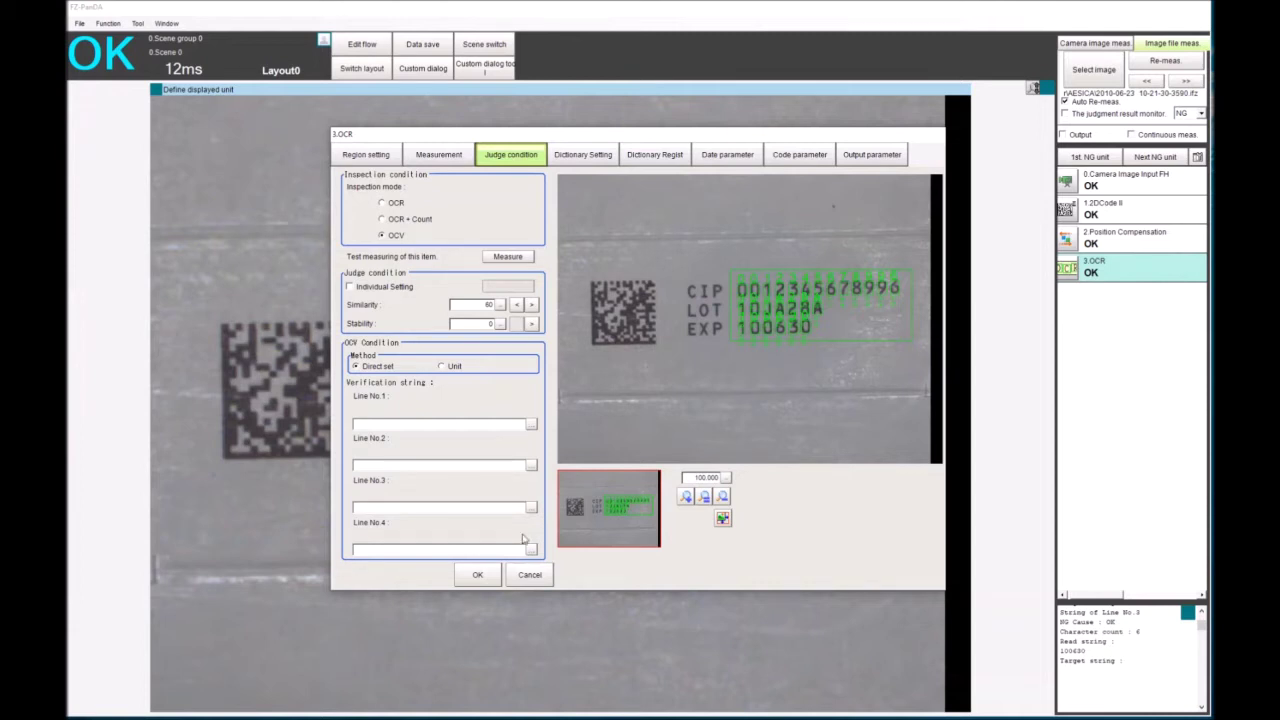
click(478, 576)
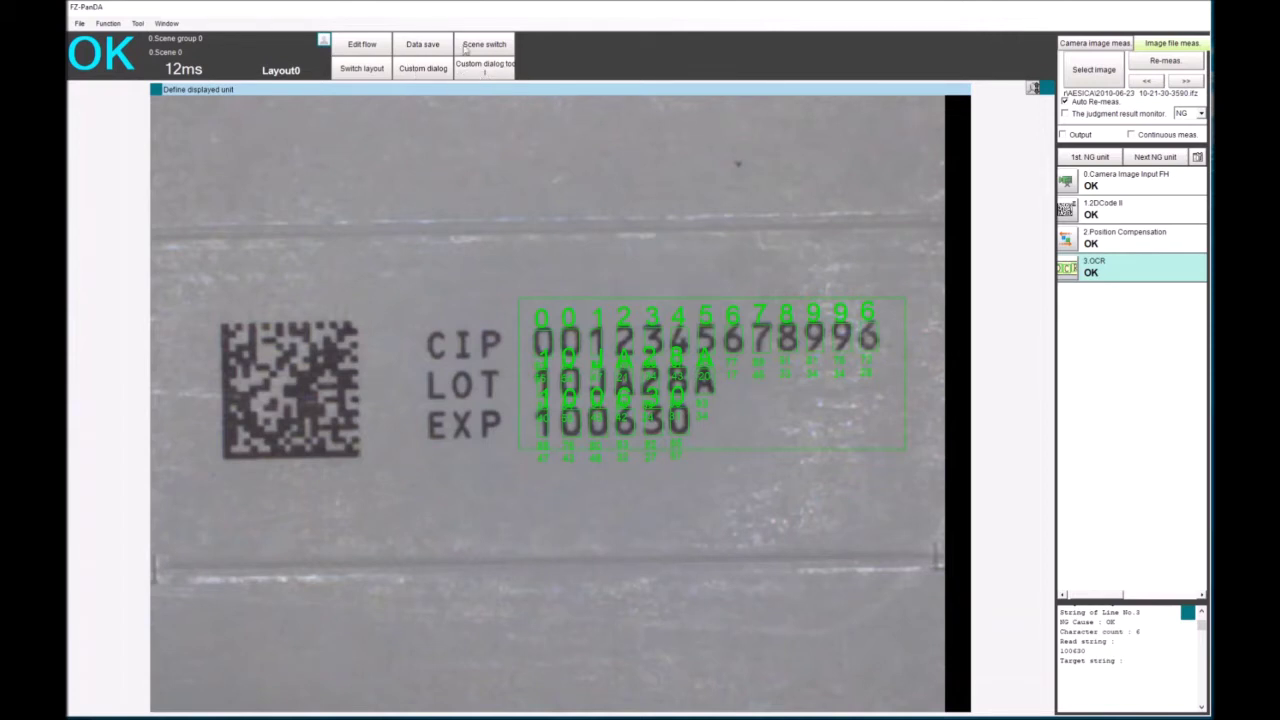
Step: In the custom dialog list, delete the existing Dialog1 and Dialog0
click(486, 68)
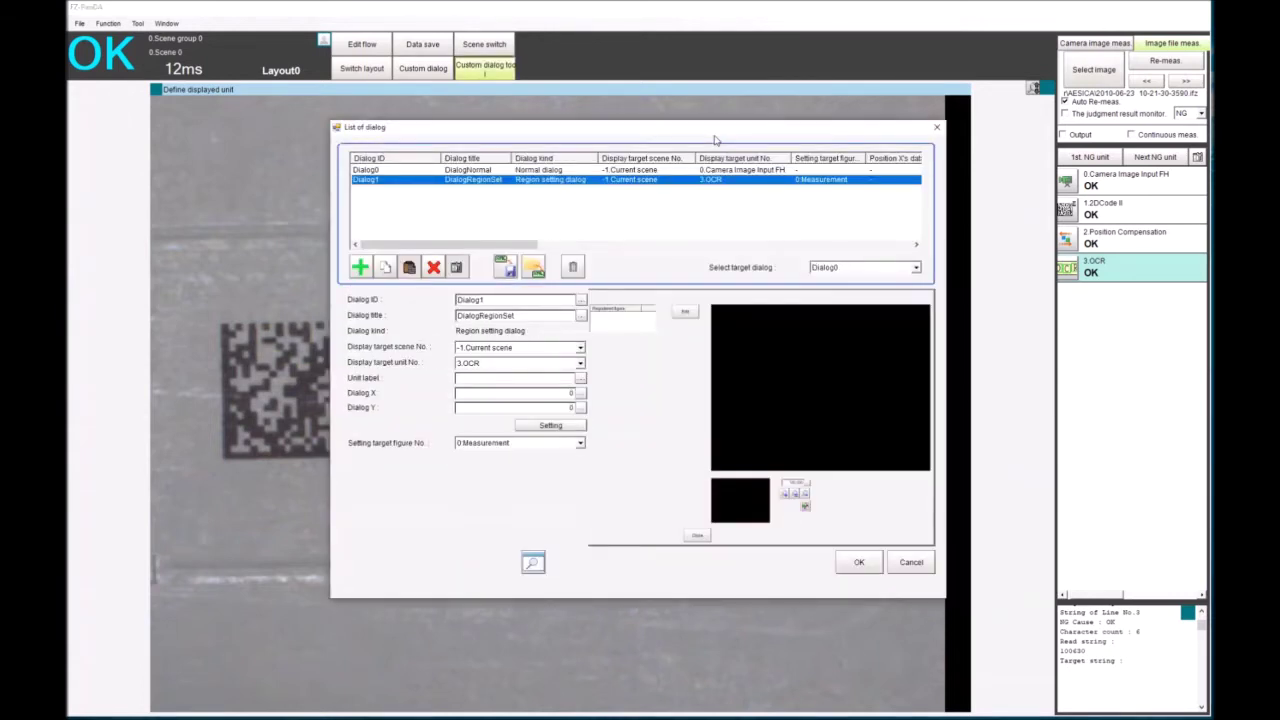
click(433, 267)
click(433, 267)
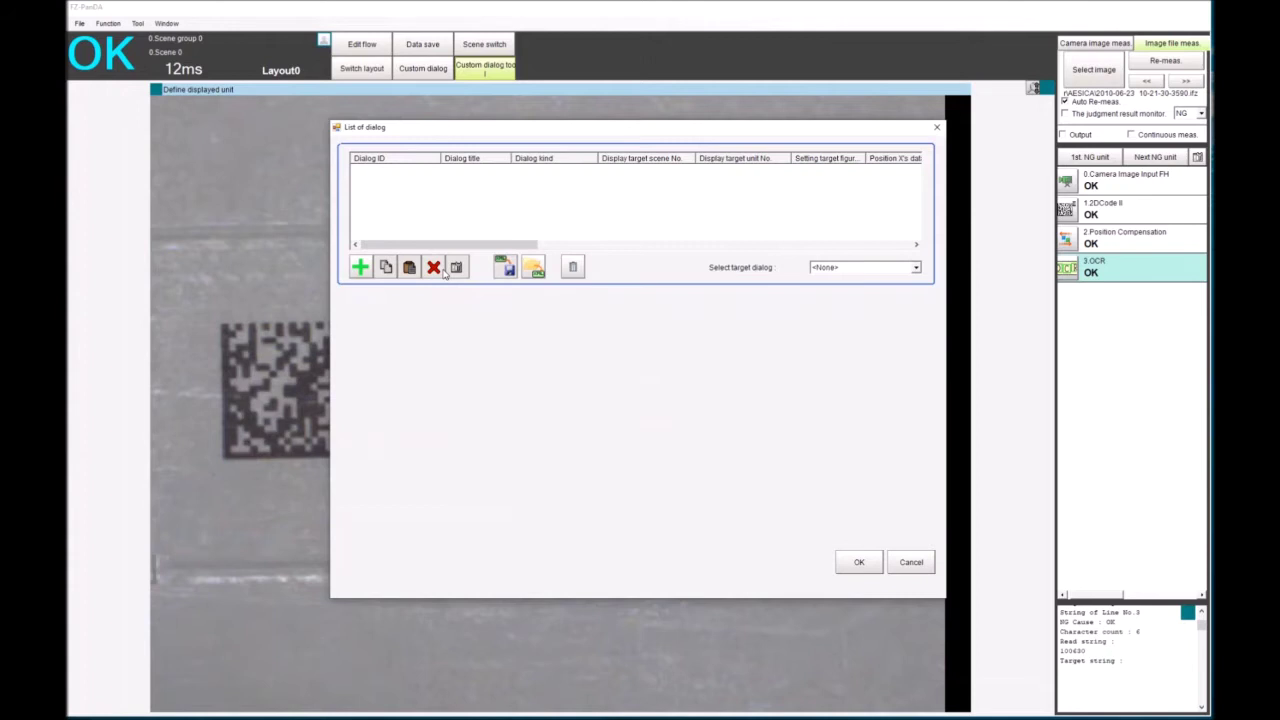
Step: Add a new Normal dialog and set Dialog0 as the target dialog
click(360, 270)
click(604, 312)
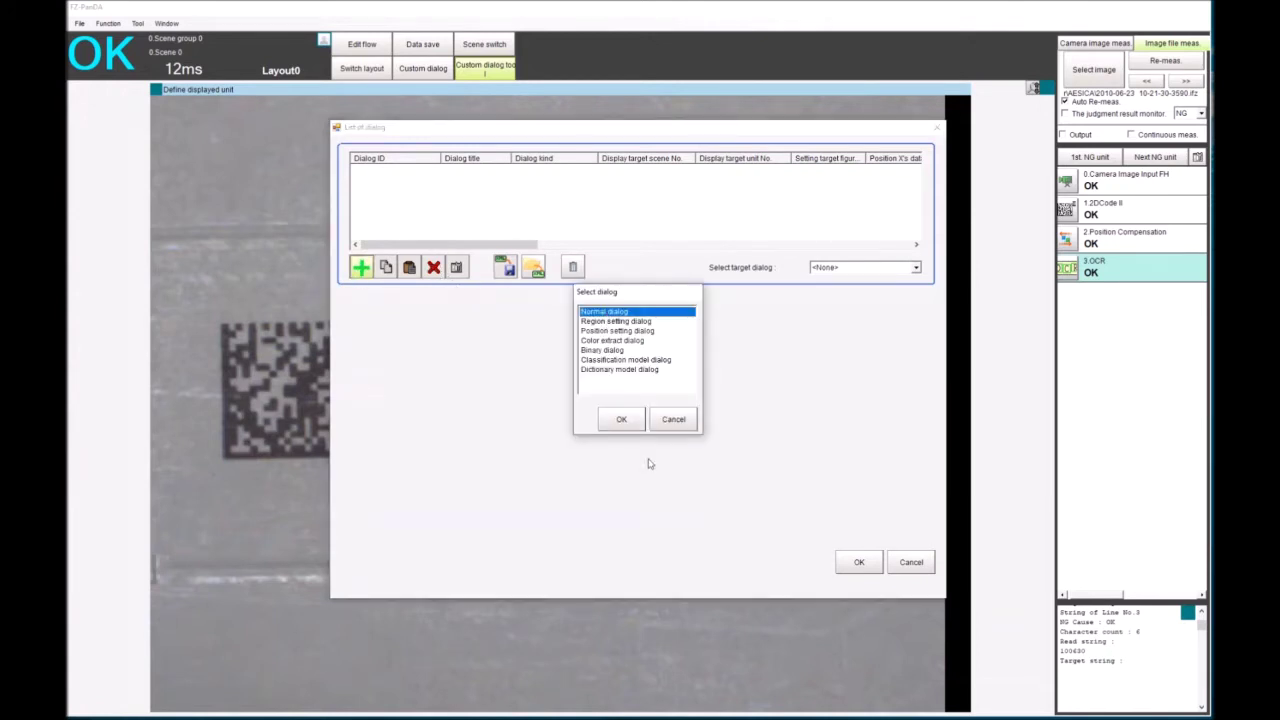
click(621, 422)
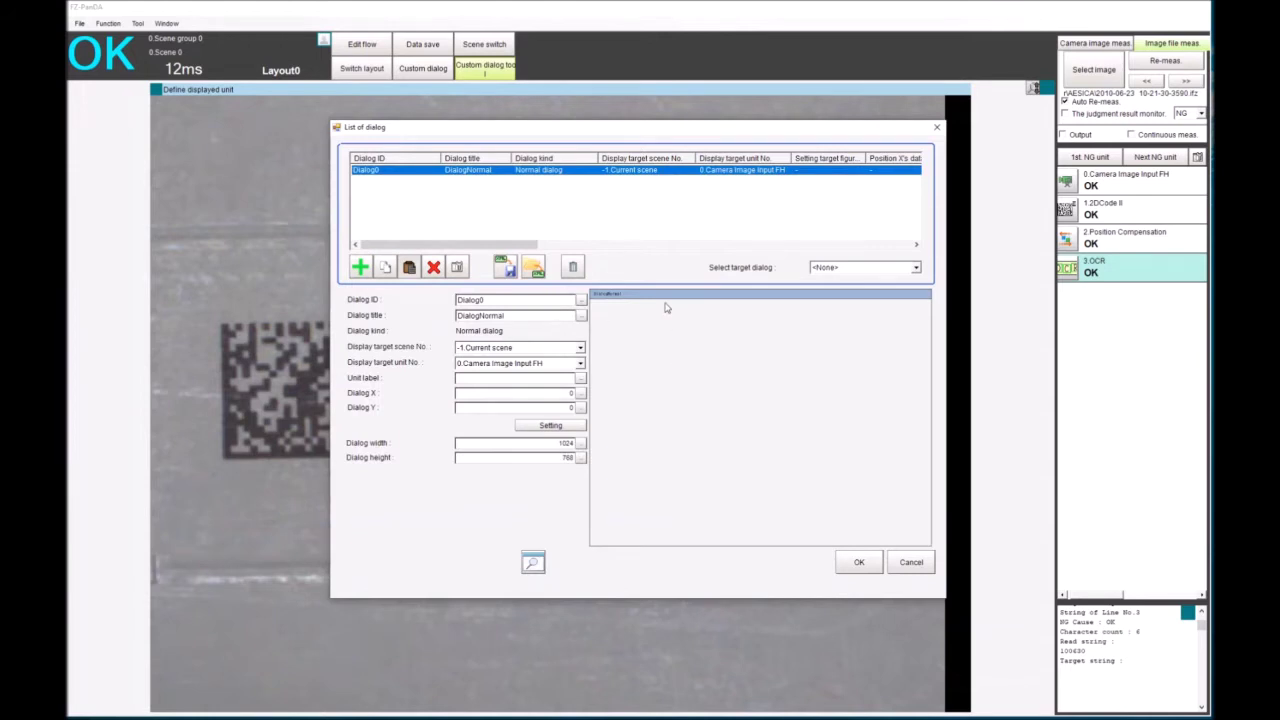
click(915, 268)
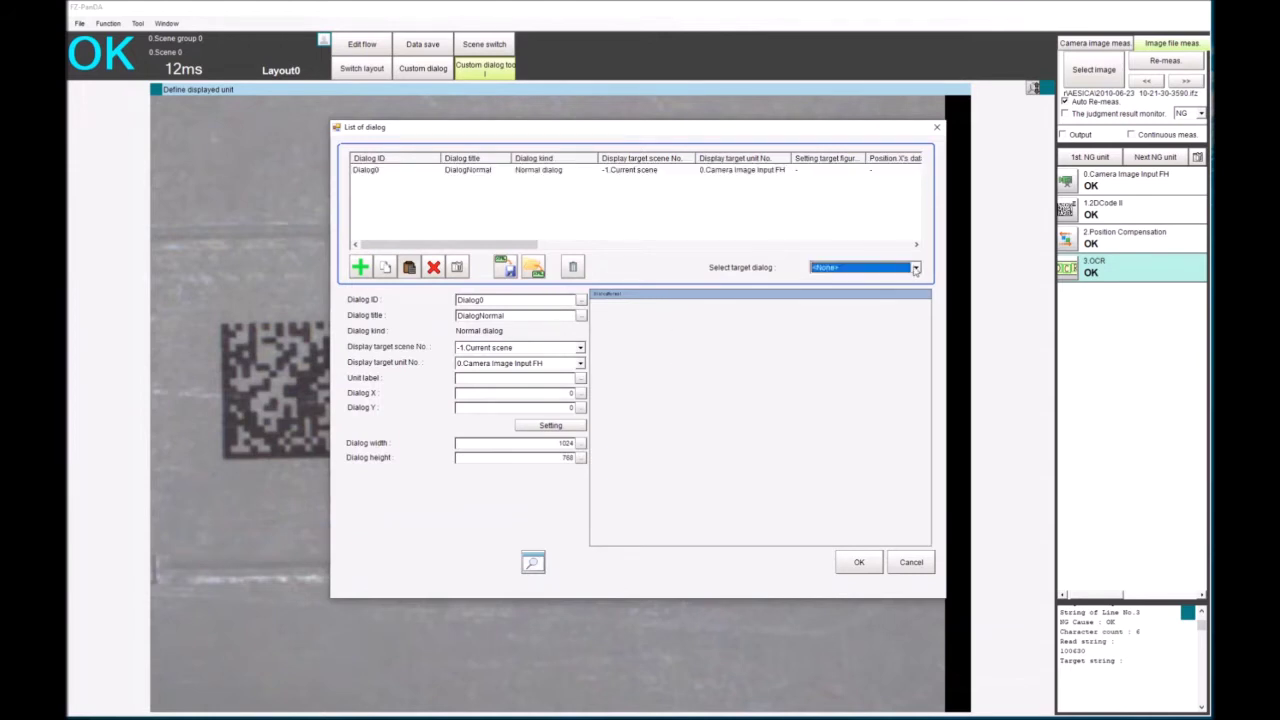
click(903, 289)
Step: Add a Region setting dialog, Dialog1, targeting the 3.OCR unit
click(360, 266)
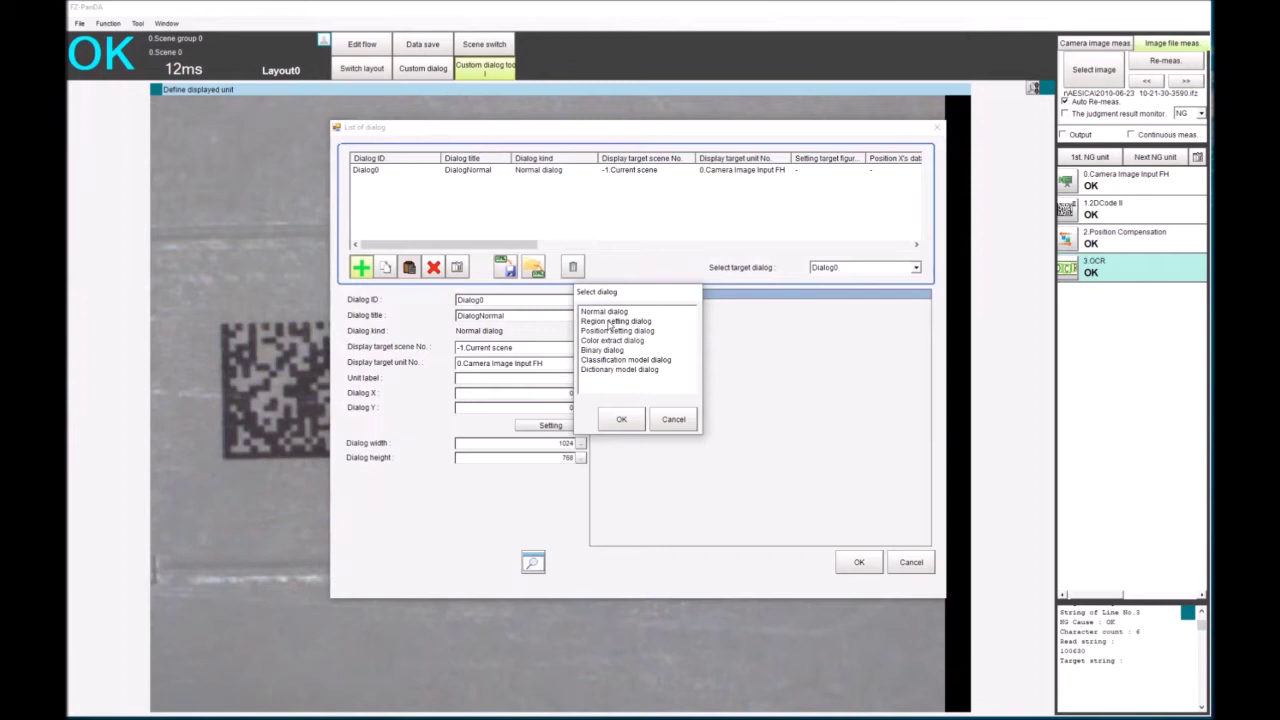
click(612, 322)
click(628, 418)
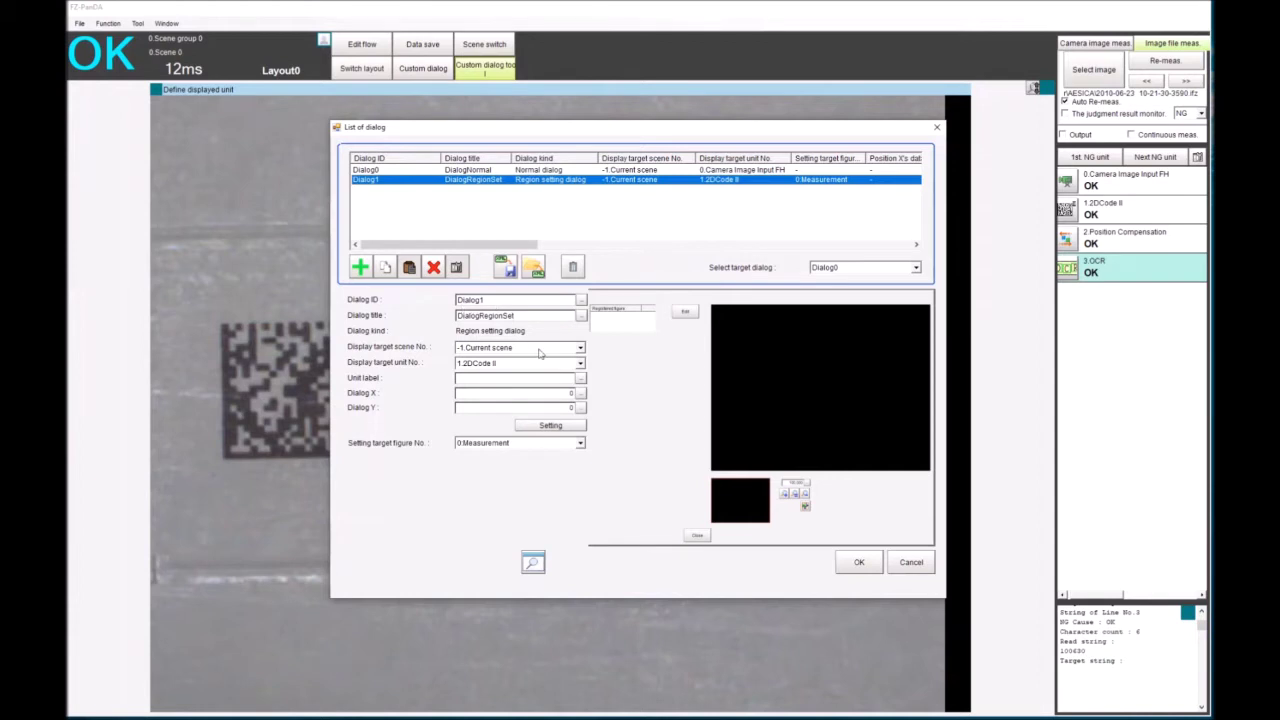
click(580, 366)
click(566, 396)
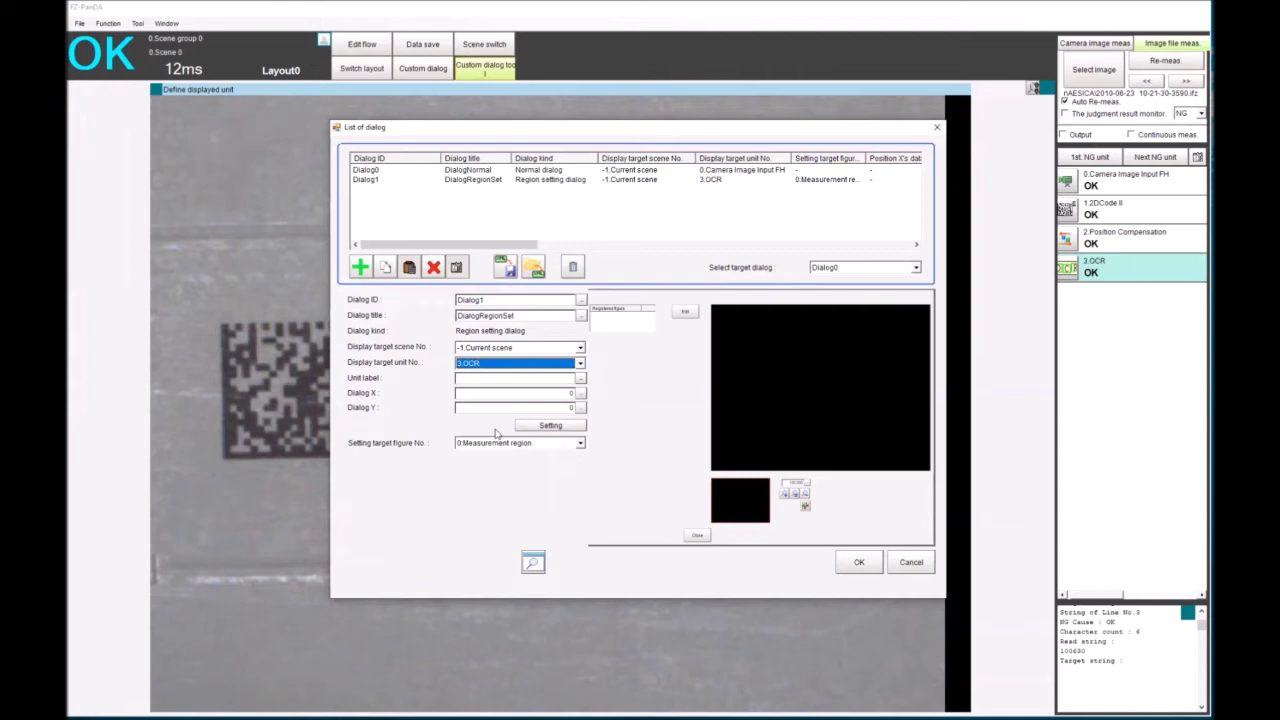
click(456, 172)
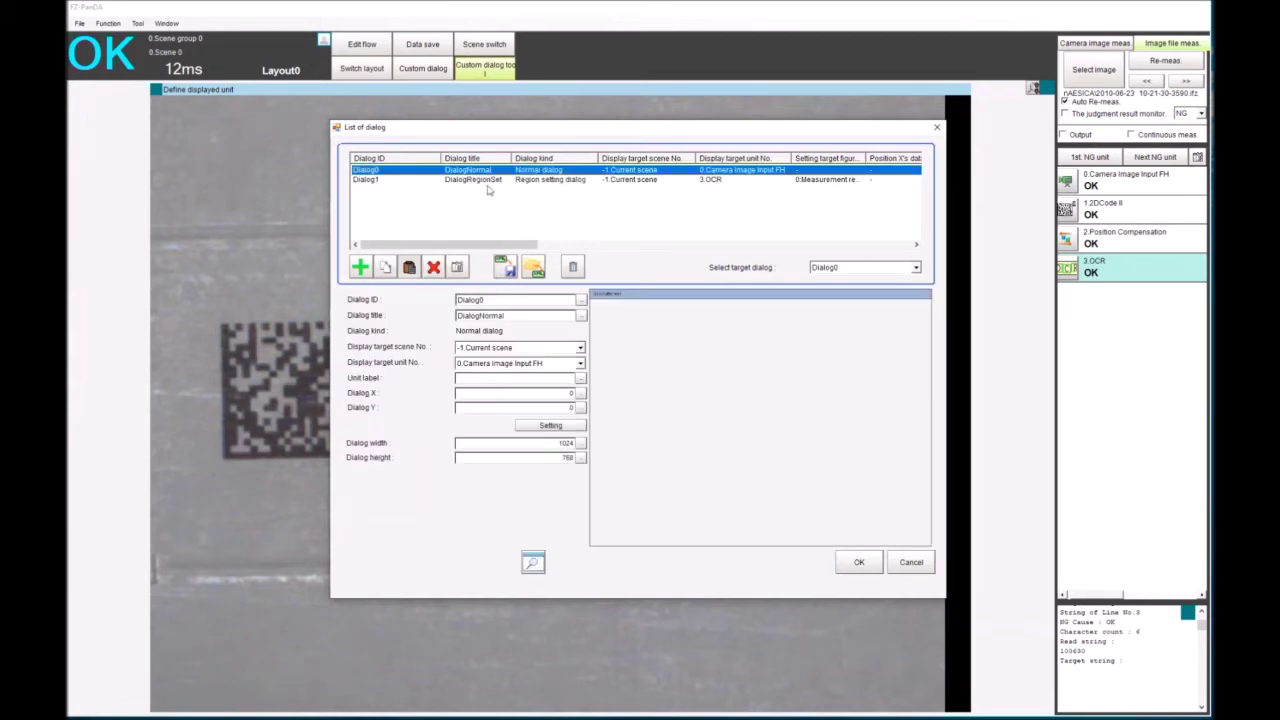
Step: Add an ImageButton titled 'Text Region' to Dialog0
click(456, 269)
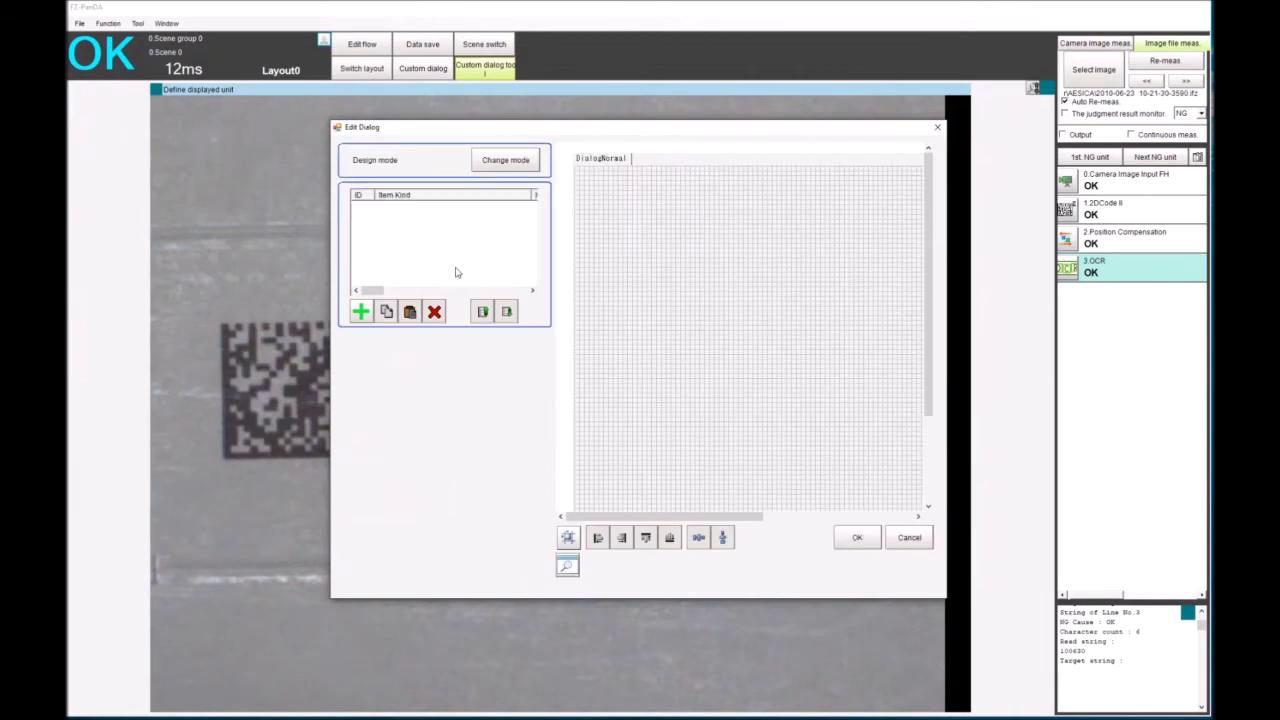
click(361, 312)
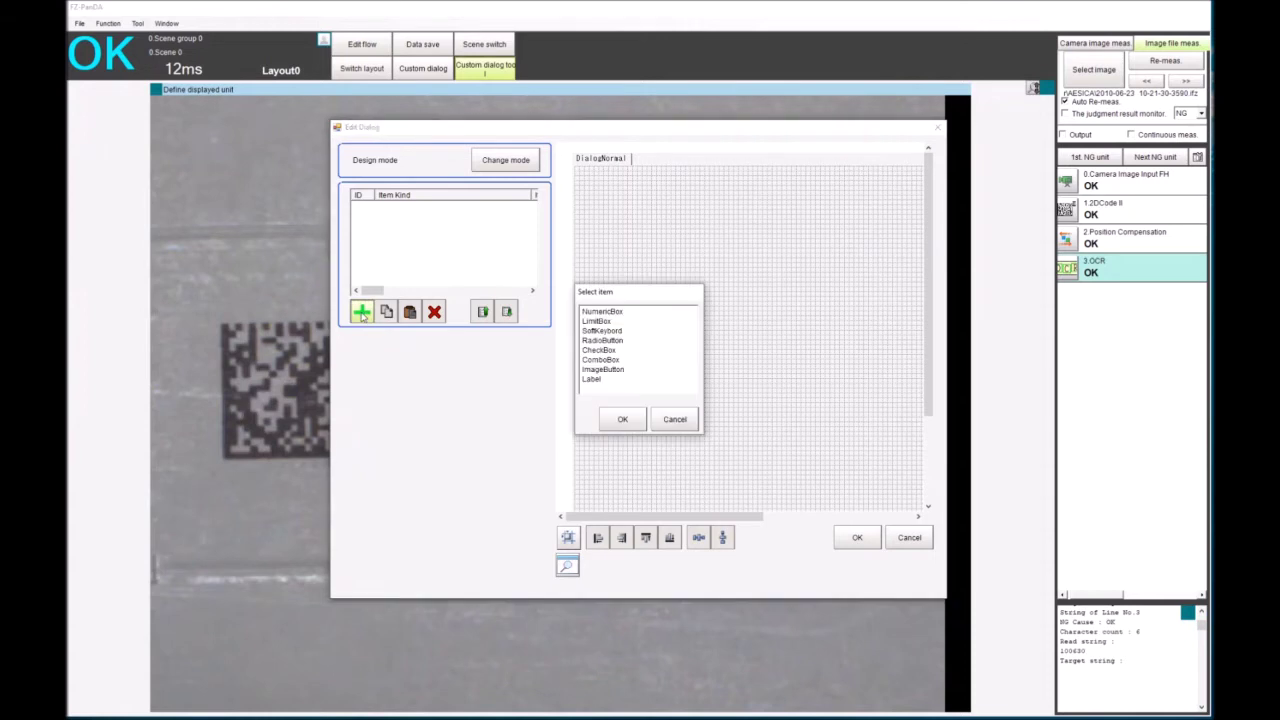
click(607, 370)
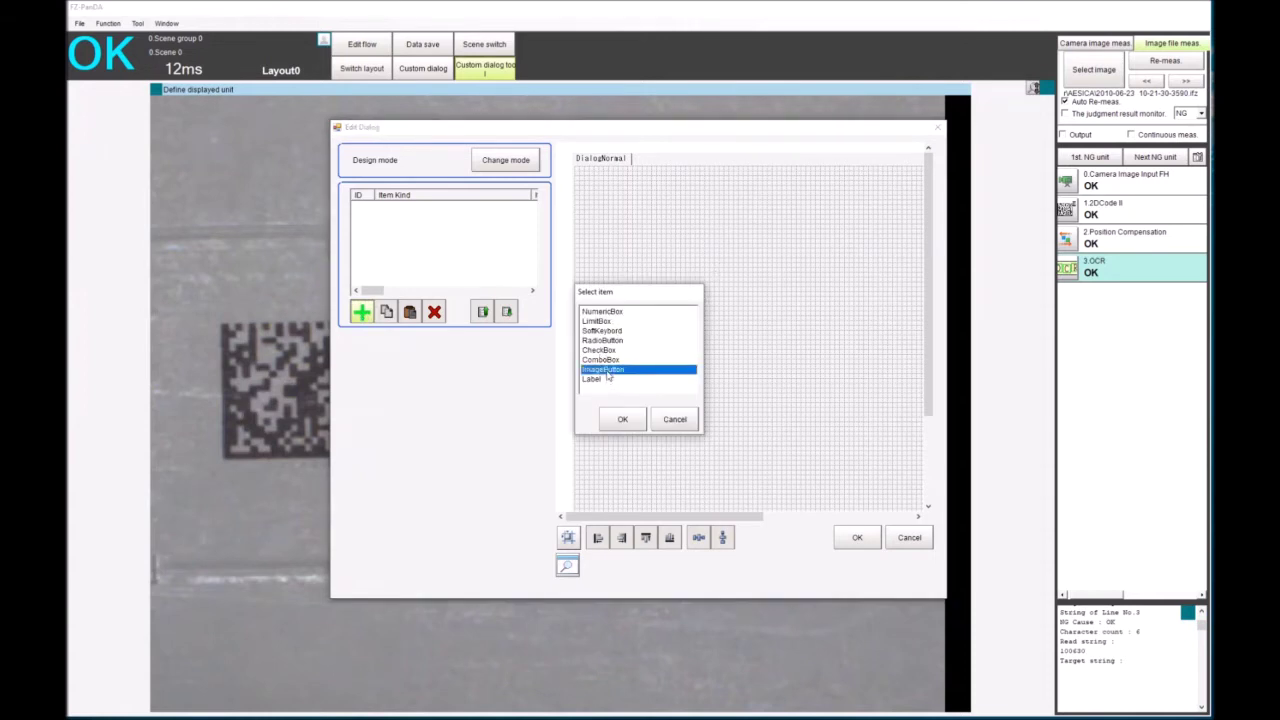
click(622, 419)
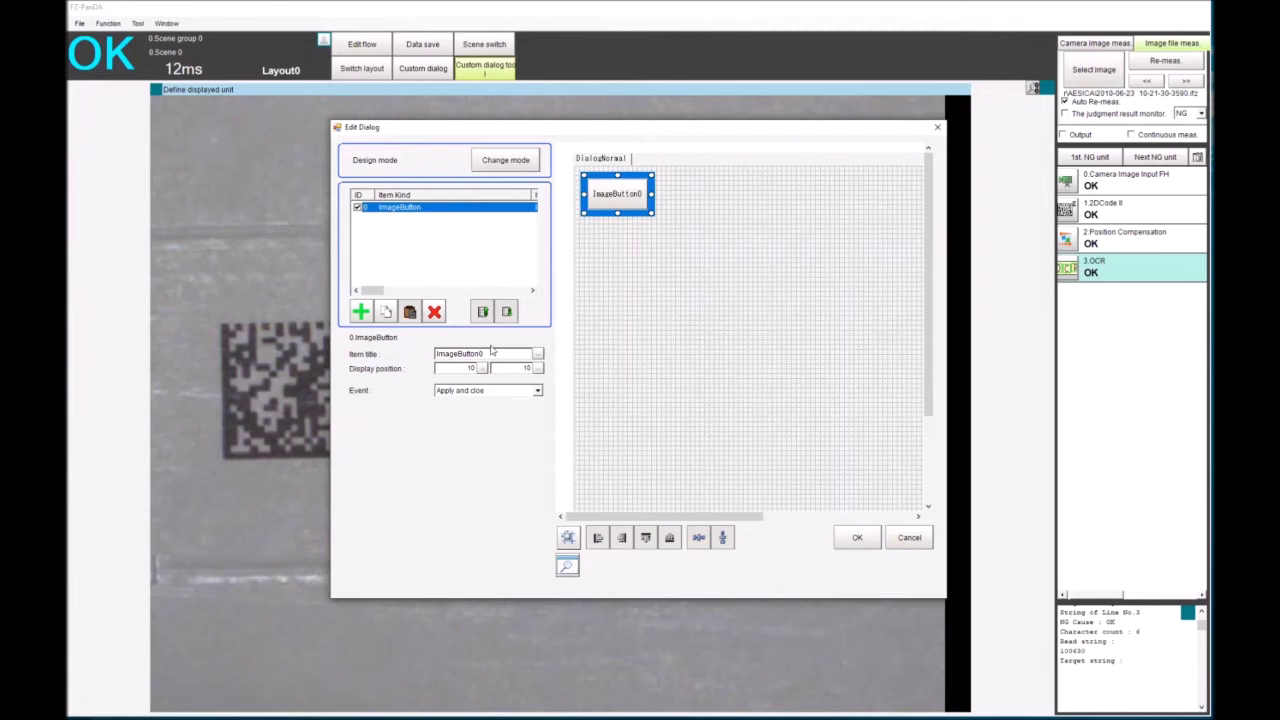
click(538, 355)
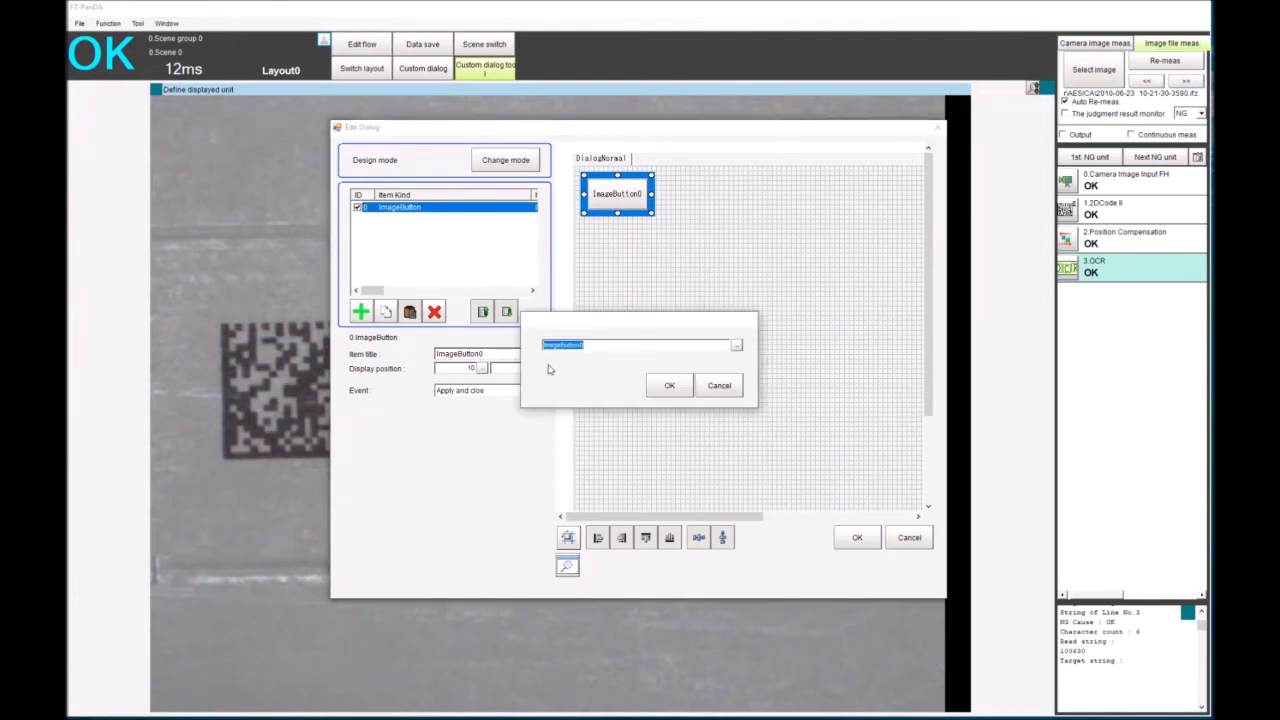
text(Text Region)
click(669, 386)
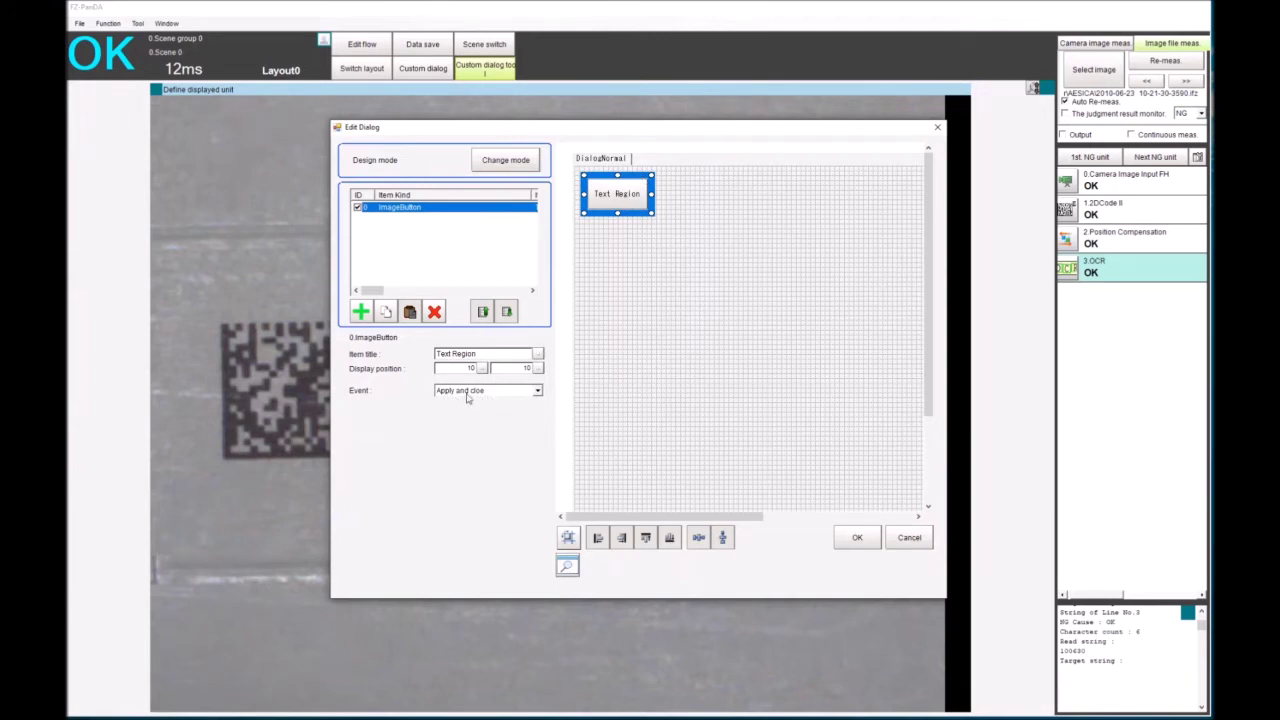
Step: Set the Text Region button's event to Other dialog with target dialog Dialog1
click(538, 391)
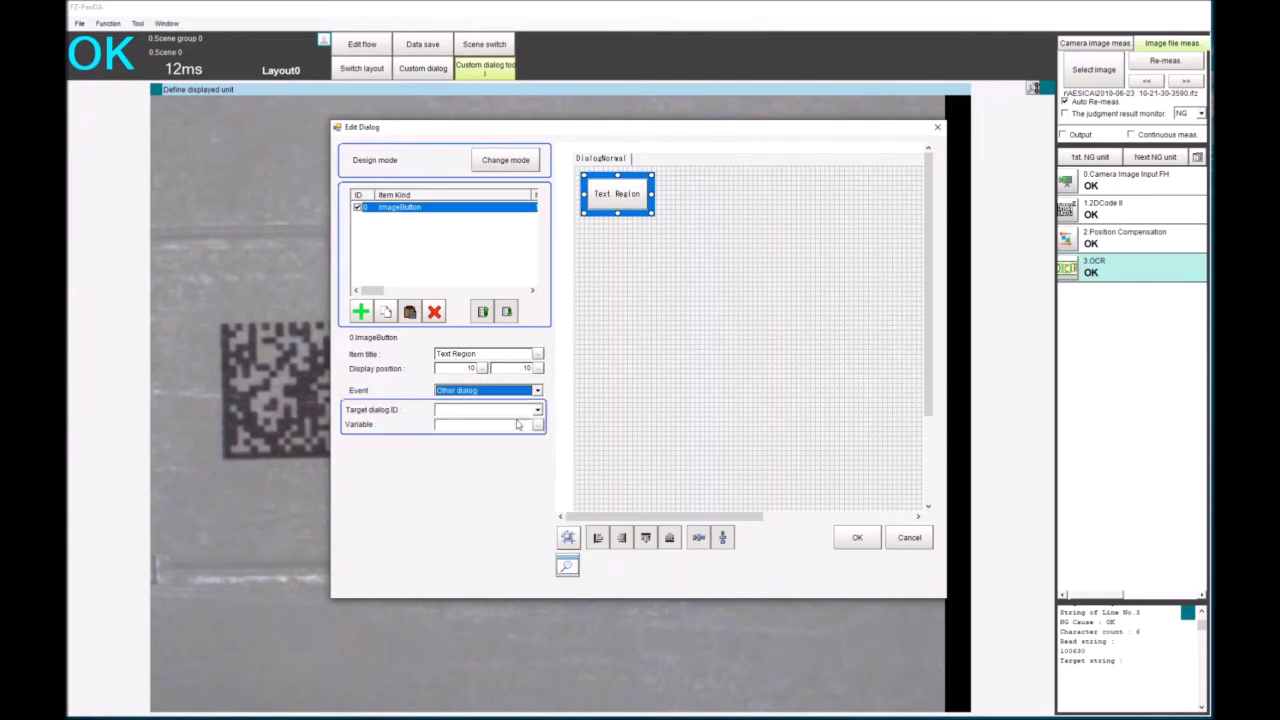
click(518, 421)
drag(665, 128, 754, 204)
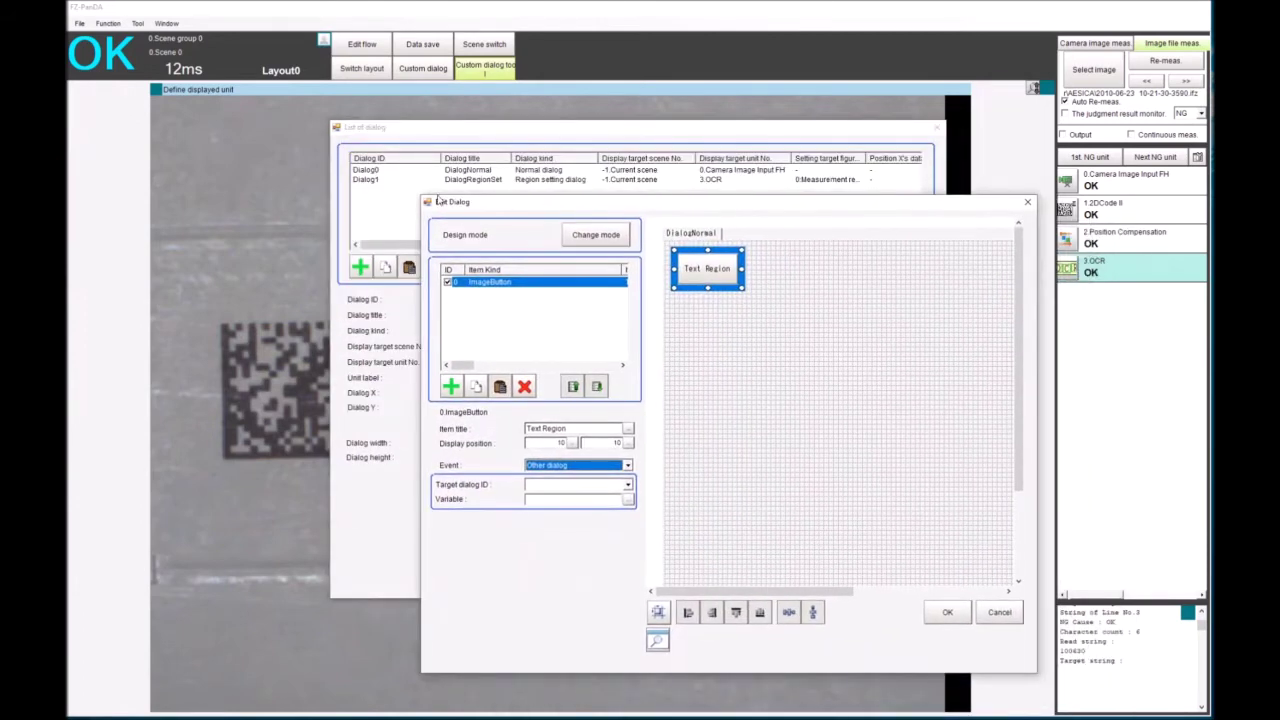
click(627, 485)
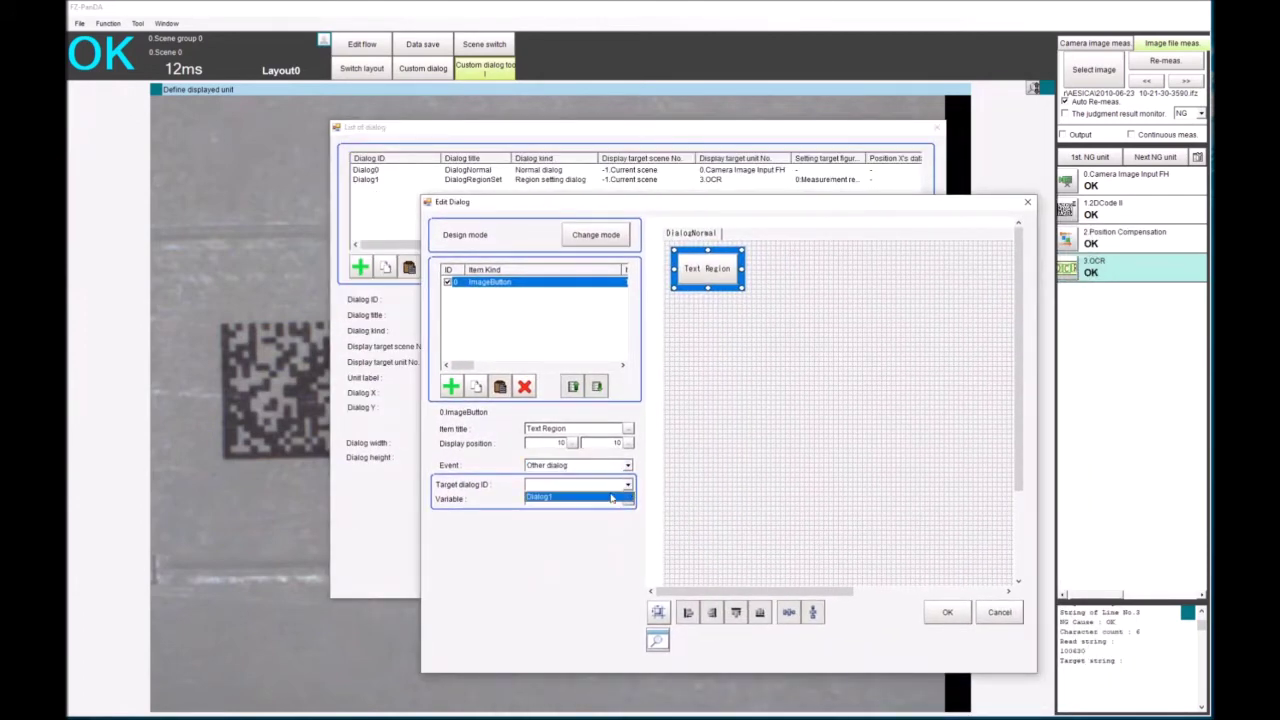
click(612, 497)
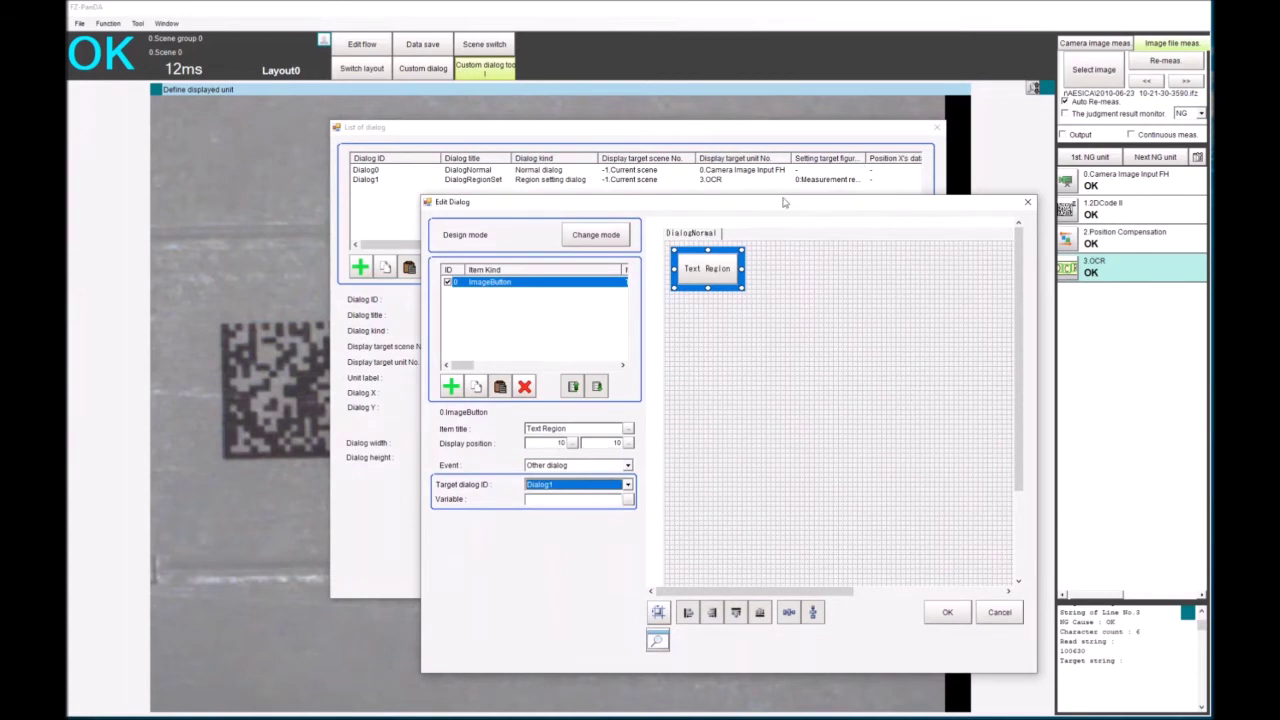
drag(784, 203, 686, 119)
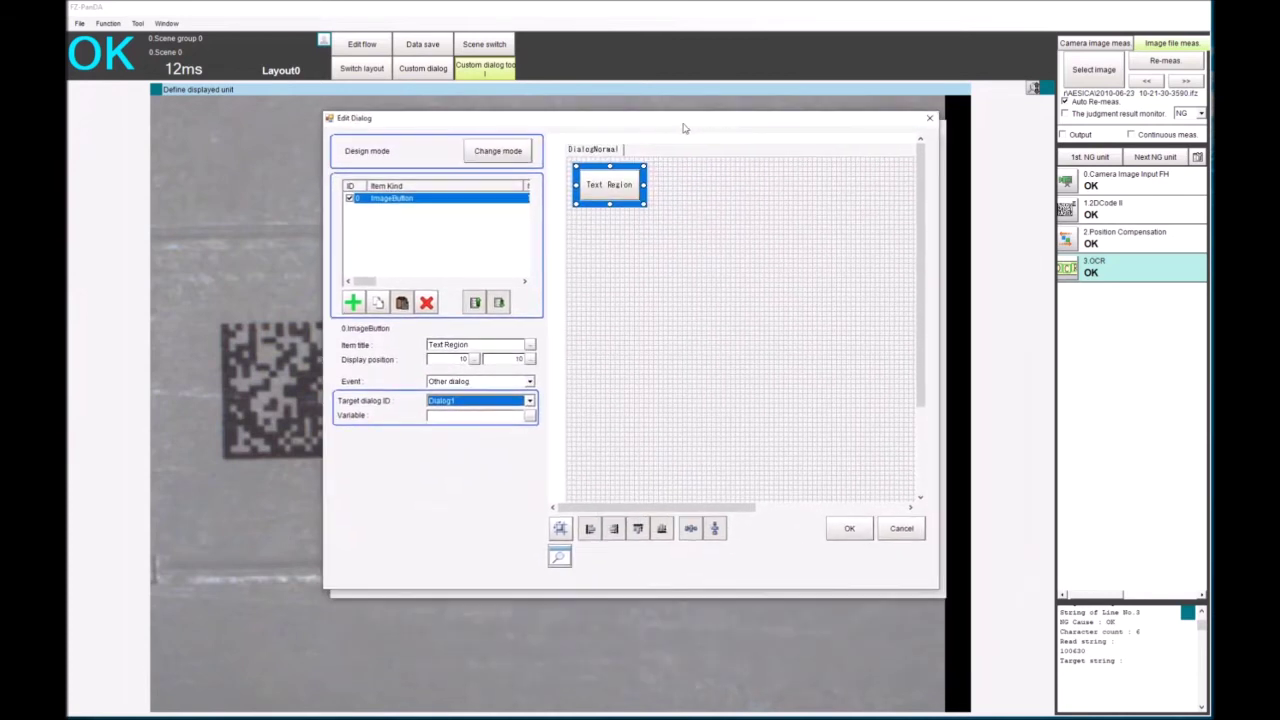
click(559, 558)
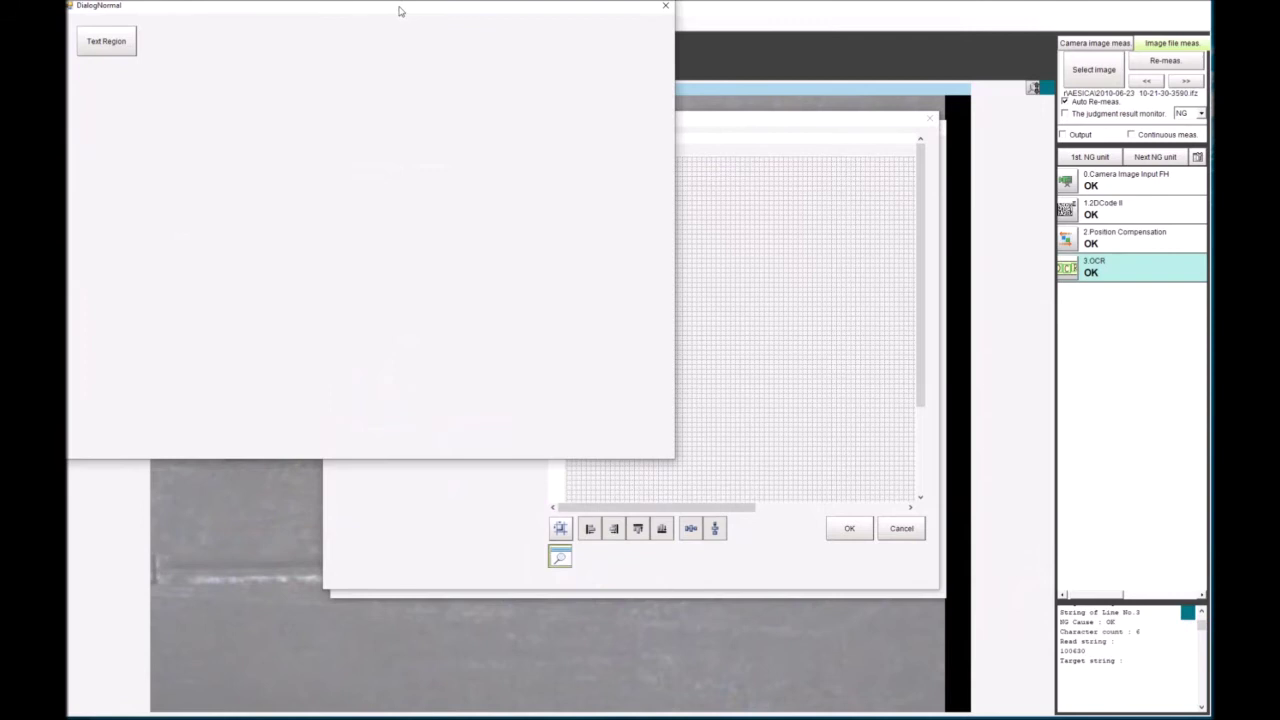
drag(398, 10, 652, 129)
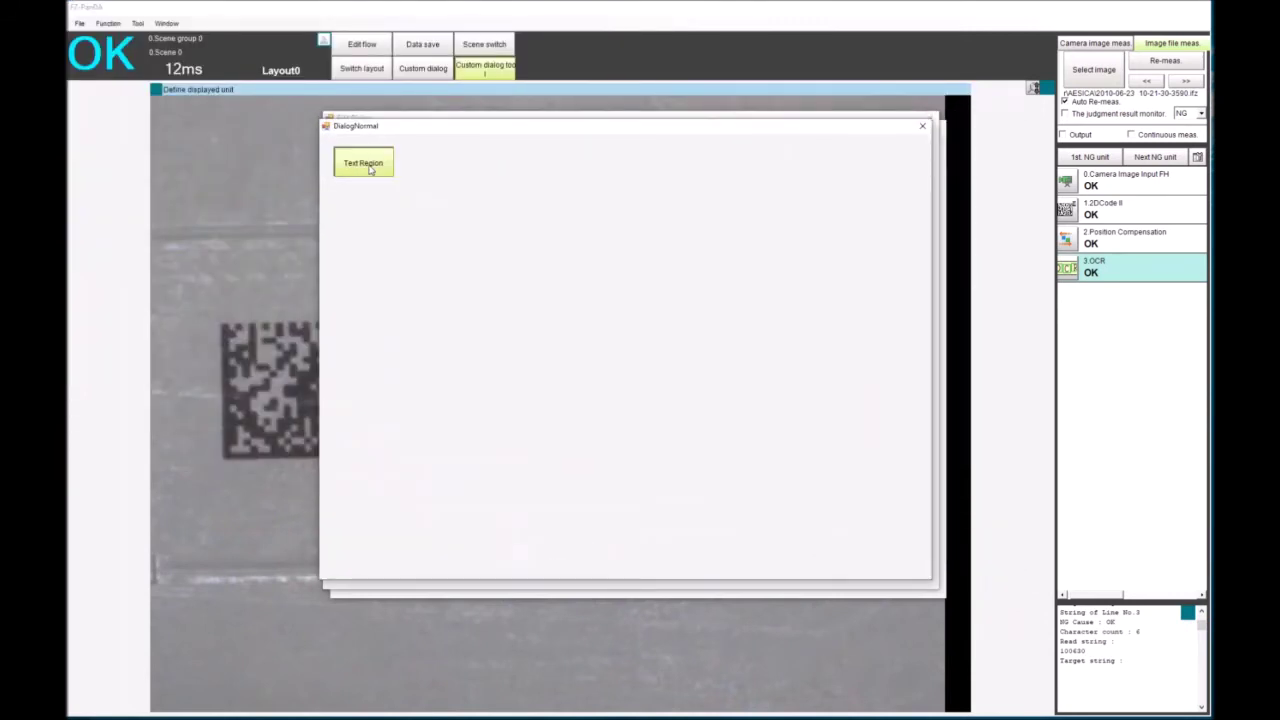
click(370, 170)
click(237, 54)
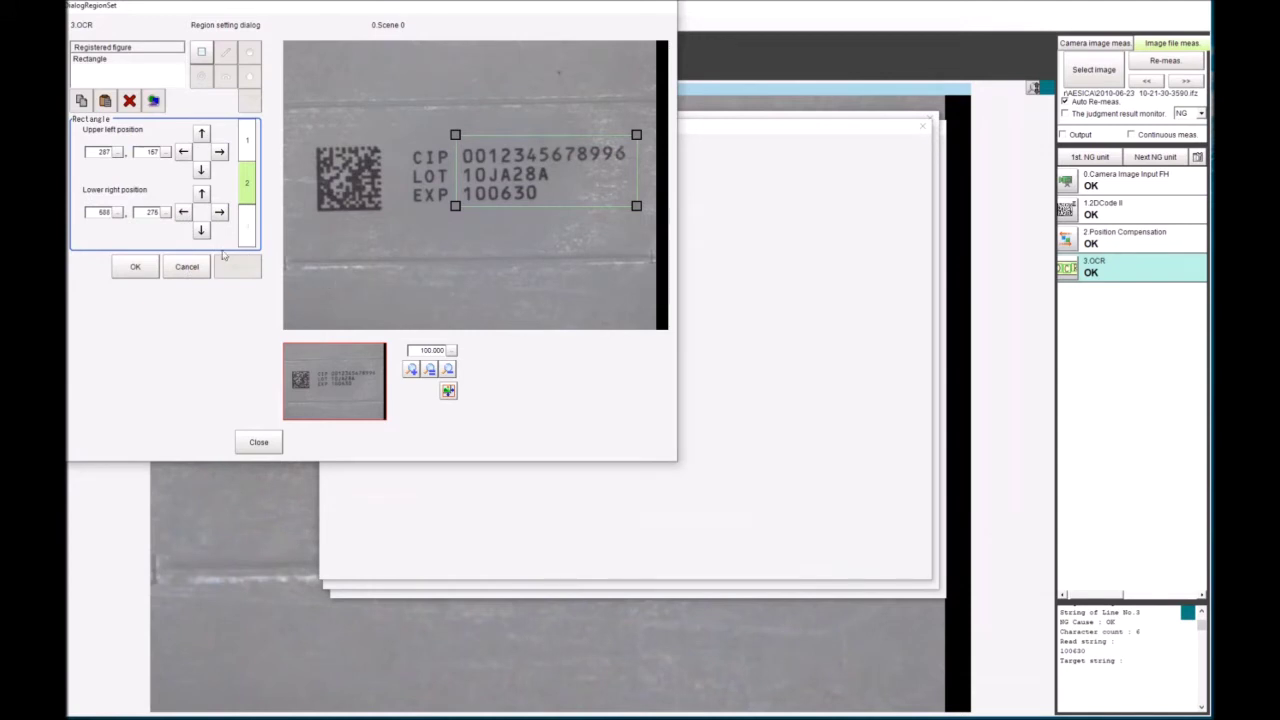
click(116, 271)
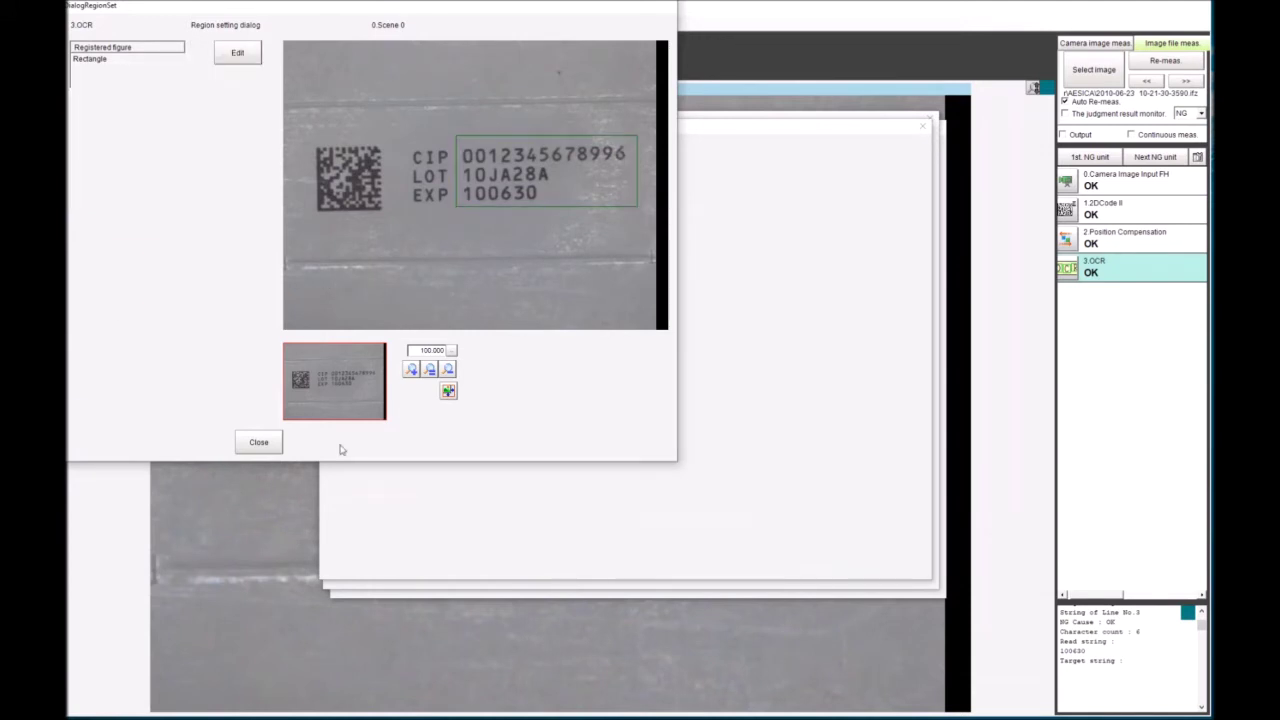
click(258, 441)
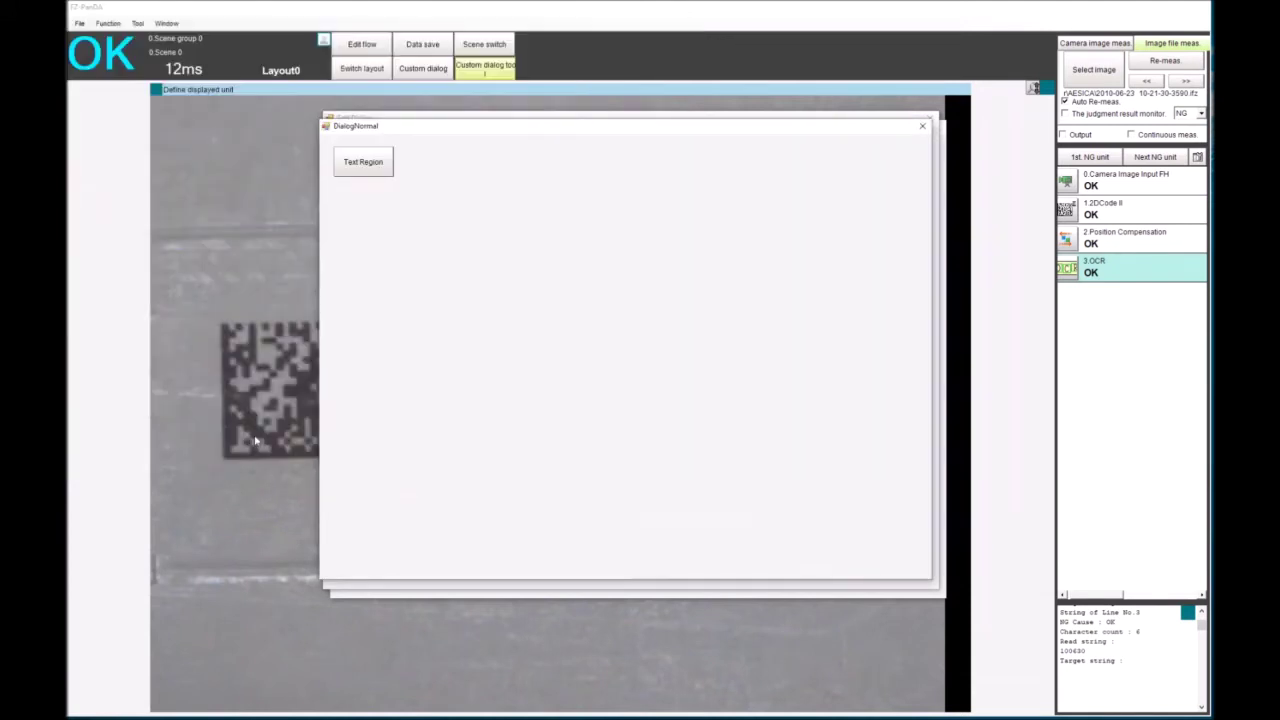
click(922, 126)
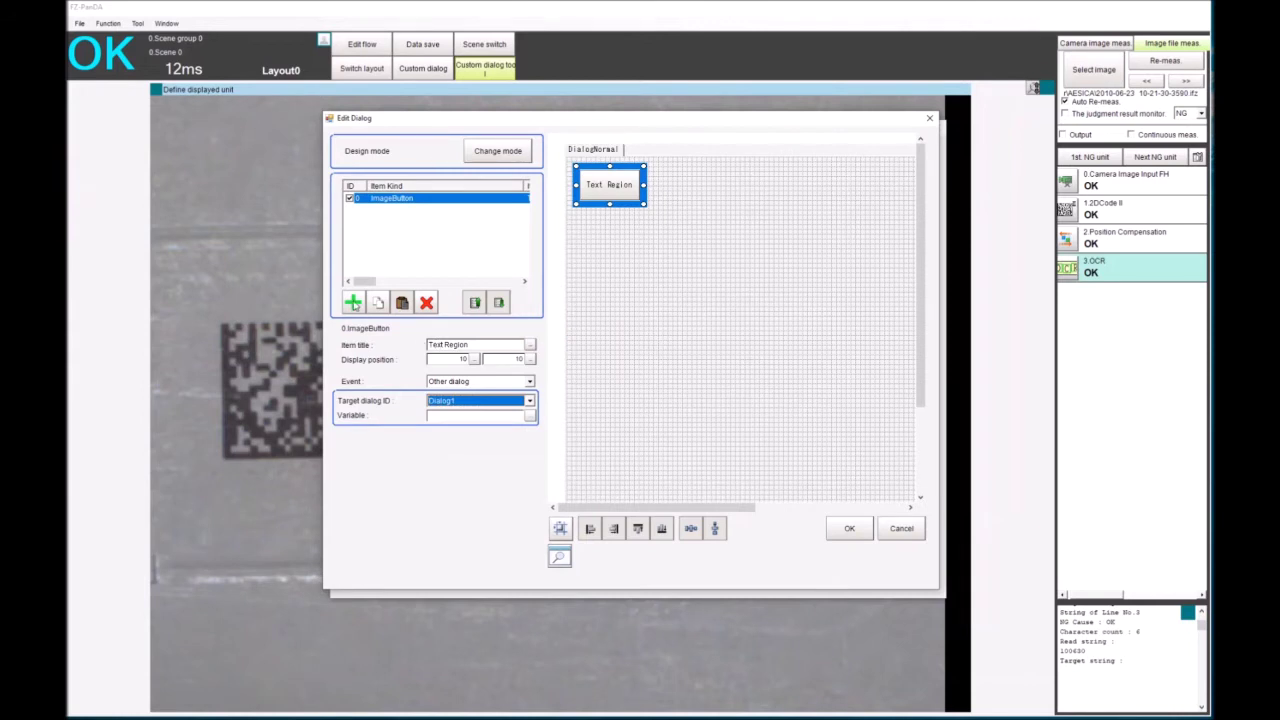
Step: Add a SoftKeyboard field linked to 3.OCR unit data No. 220 (target string)
click(353, 303)
click(596, 321)
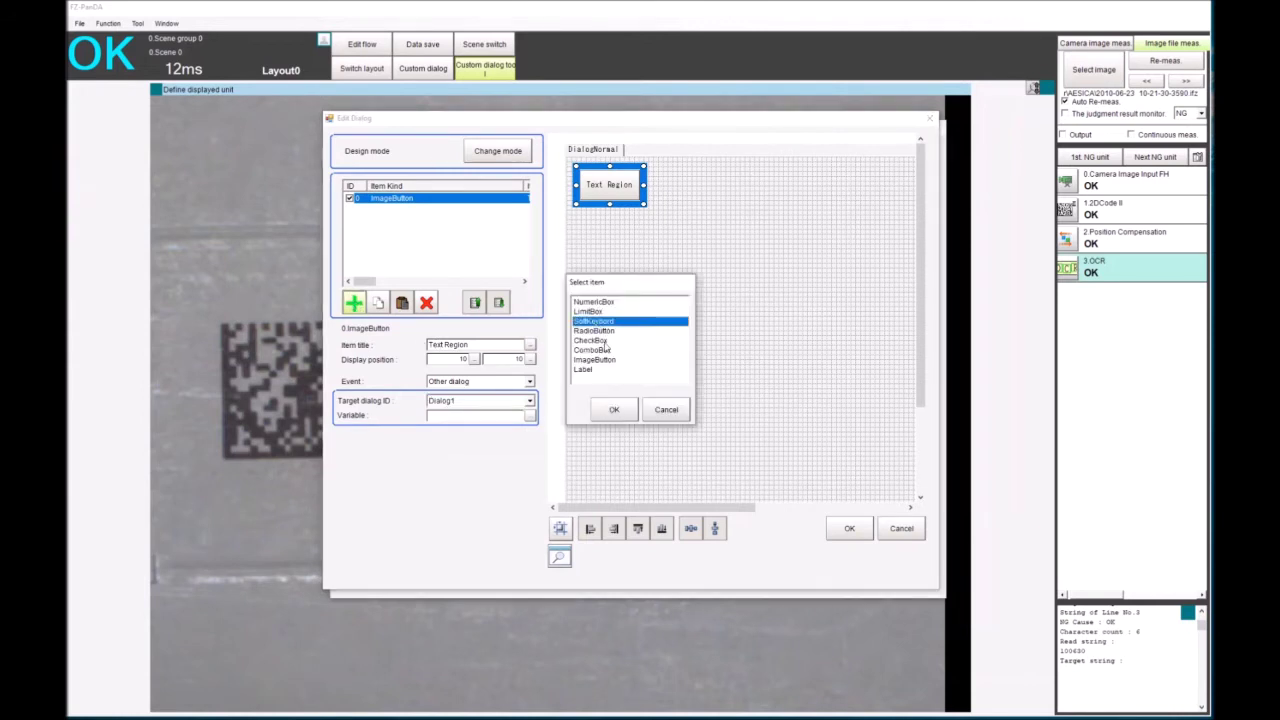
click(614, 409)
click(673, 222)
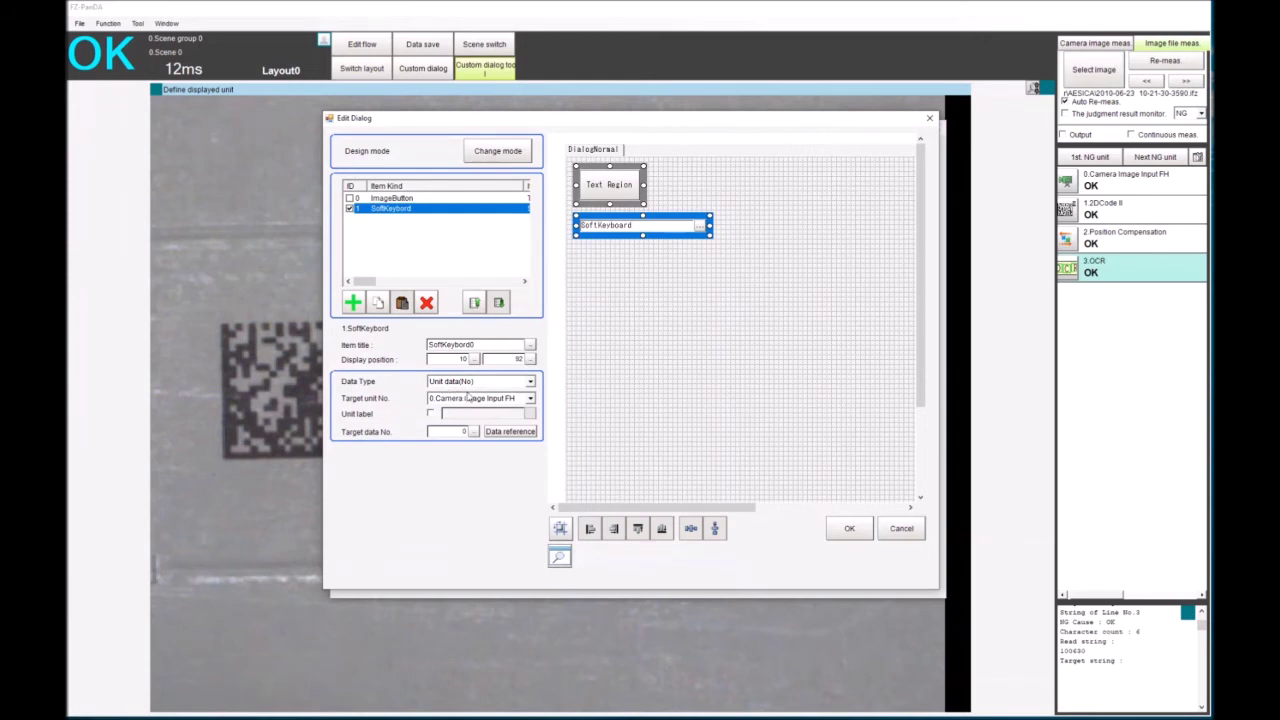
click(530, 398)
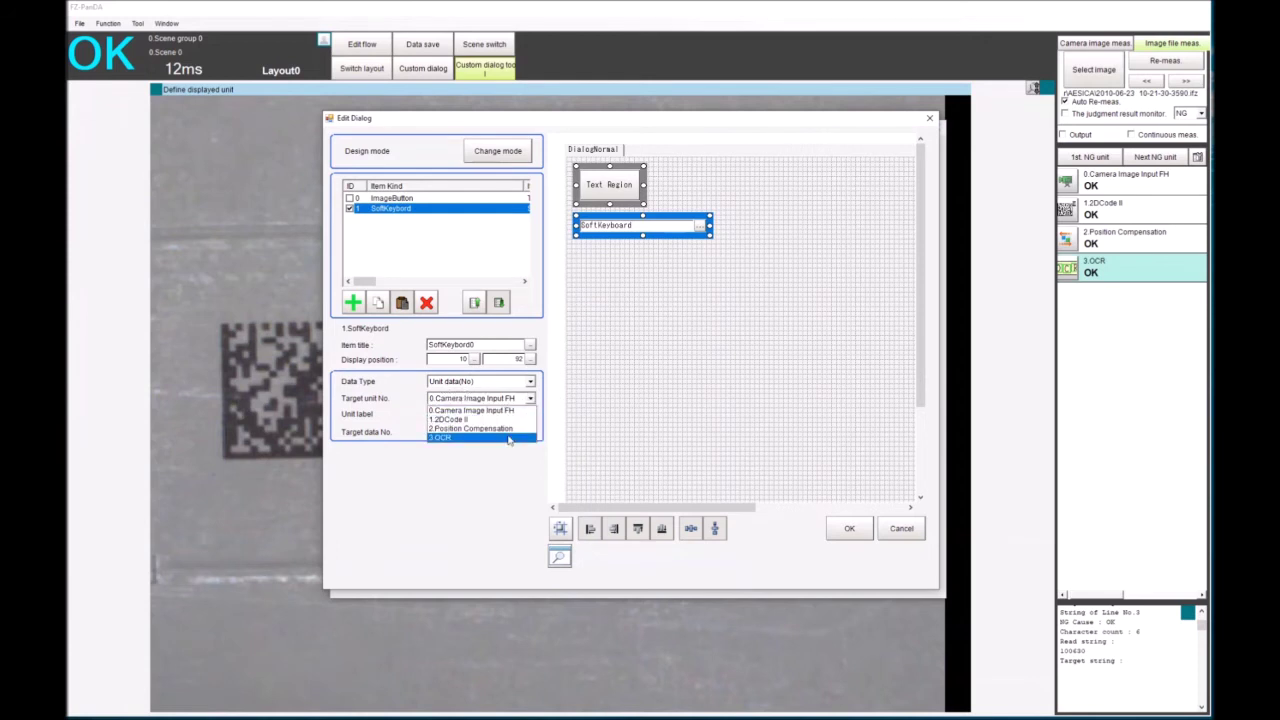
click(508, 440)
click(530, 383)
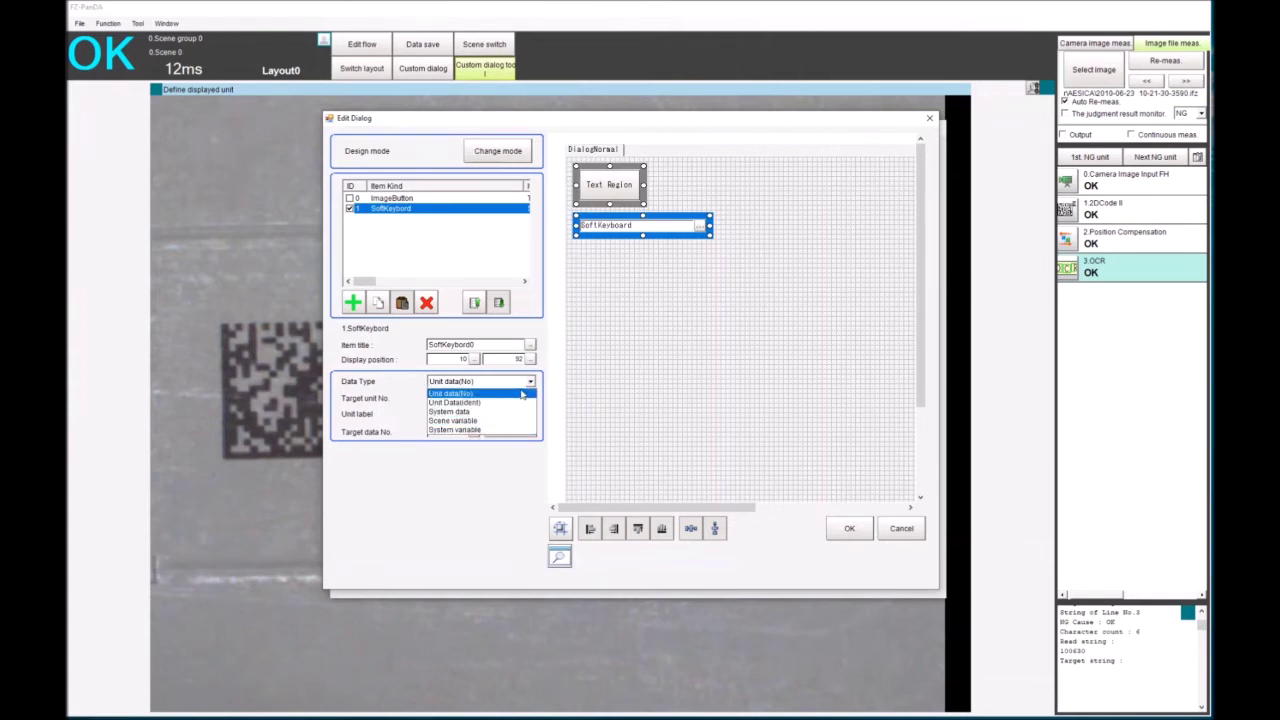
click(521, 396)
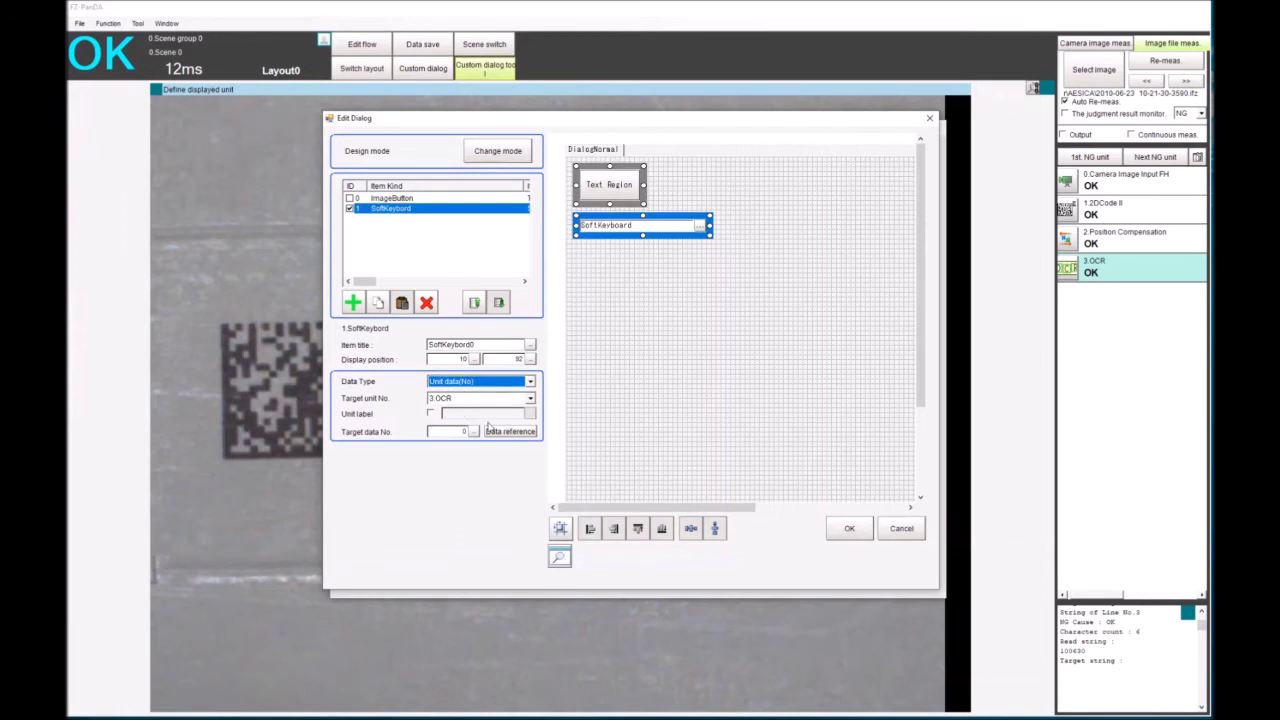
click(507, 433)
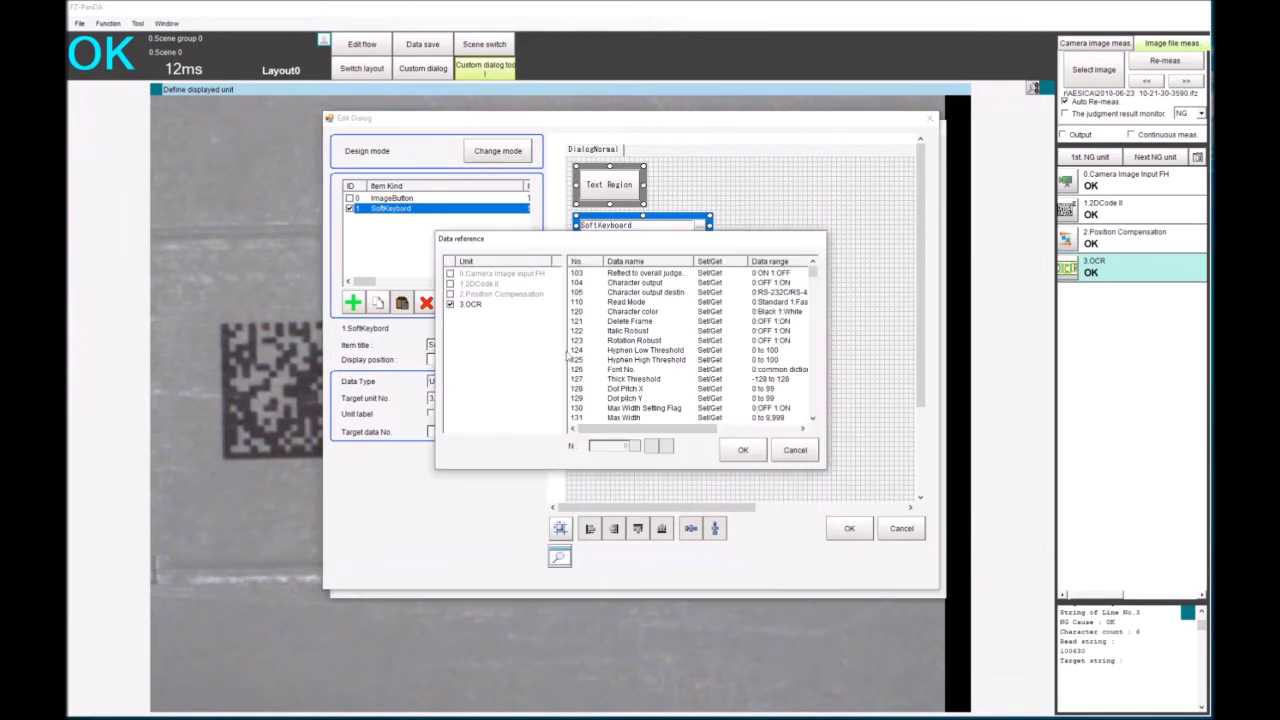
drag(812, 275, 812, 291)
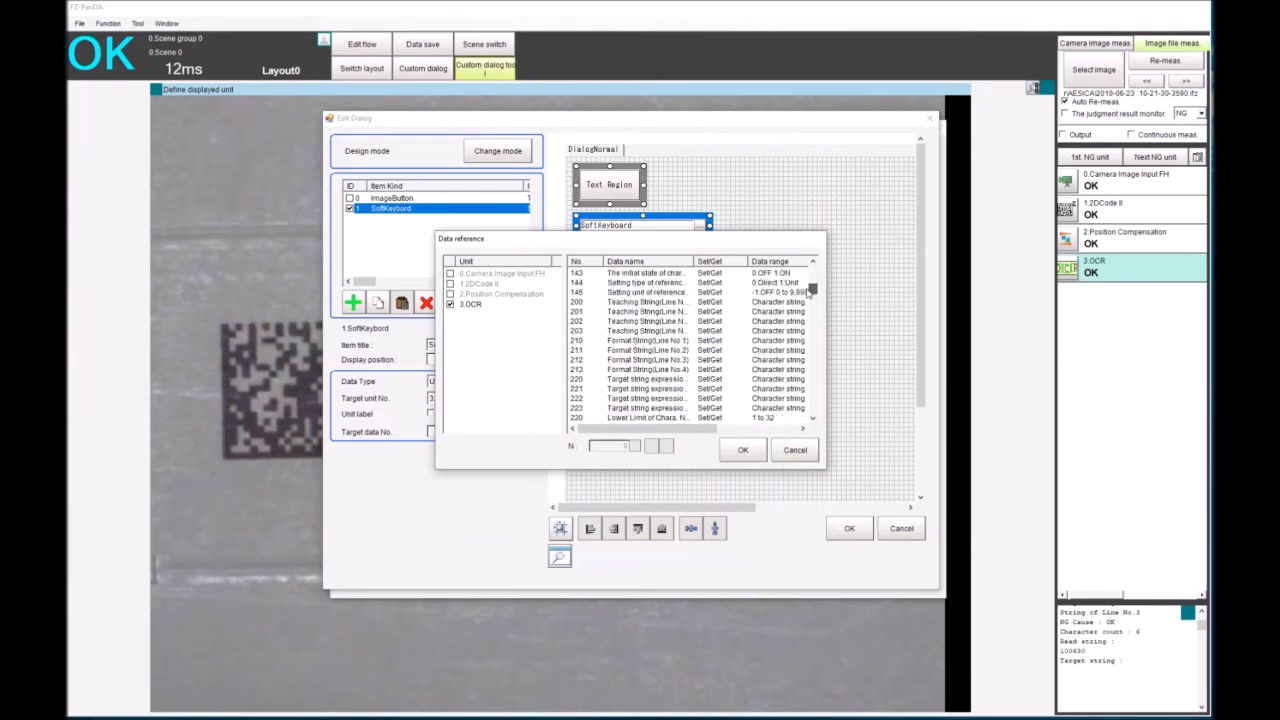
click(628, 380)
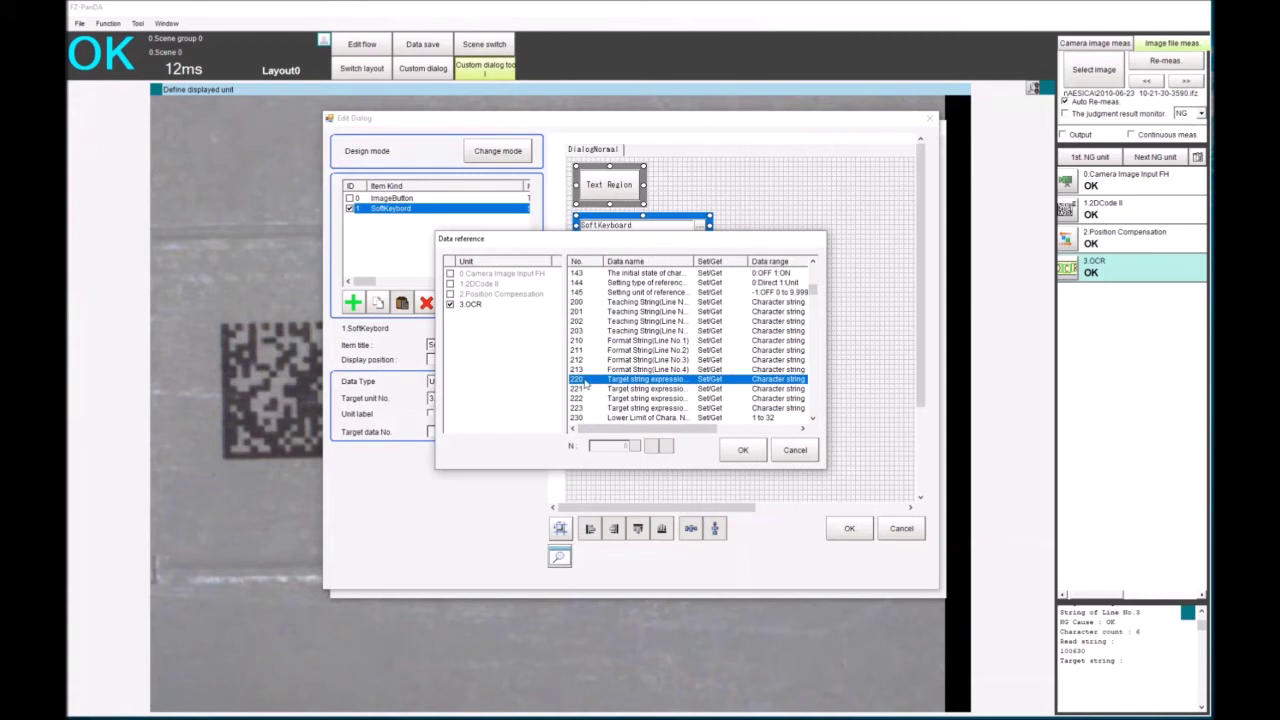
click(743, 449)
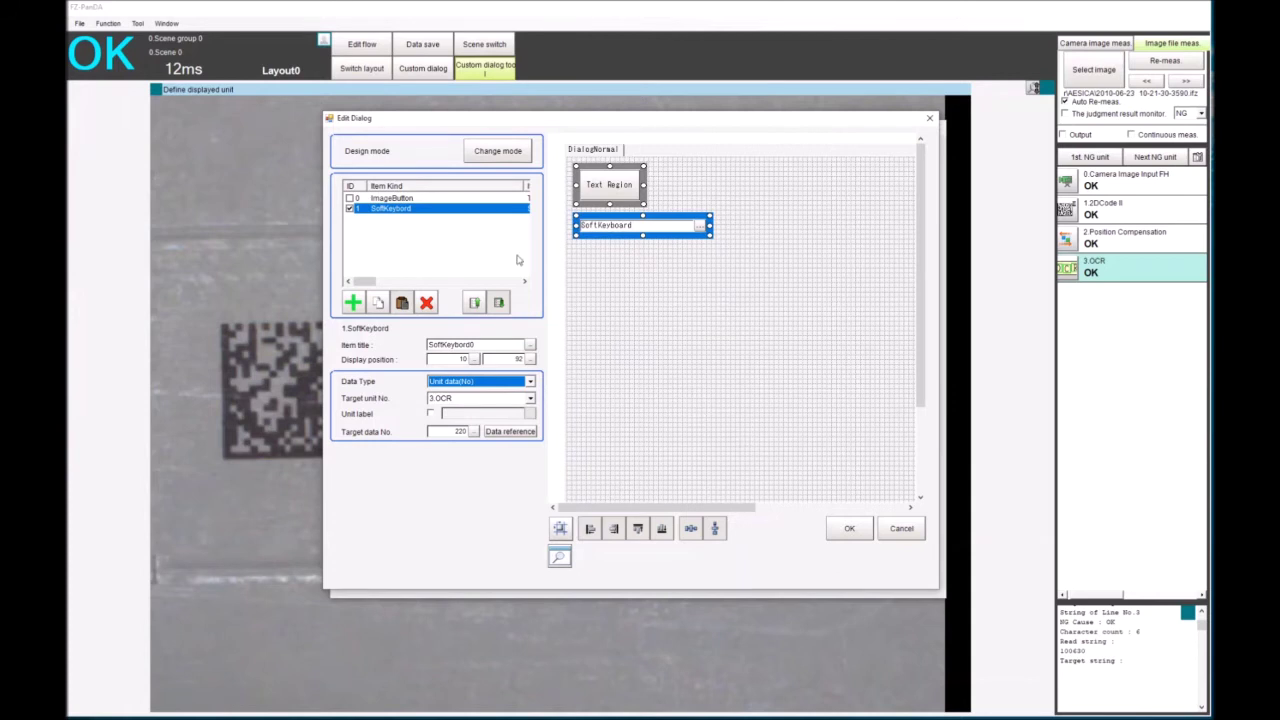
Step: Duplicate the SoftKeyboard field twice and set the second copy to data No. 221
click(398, 306)
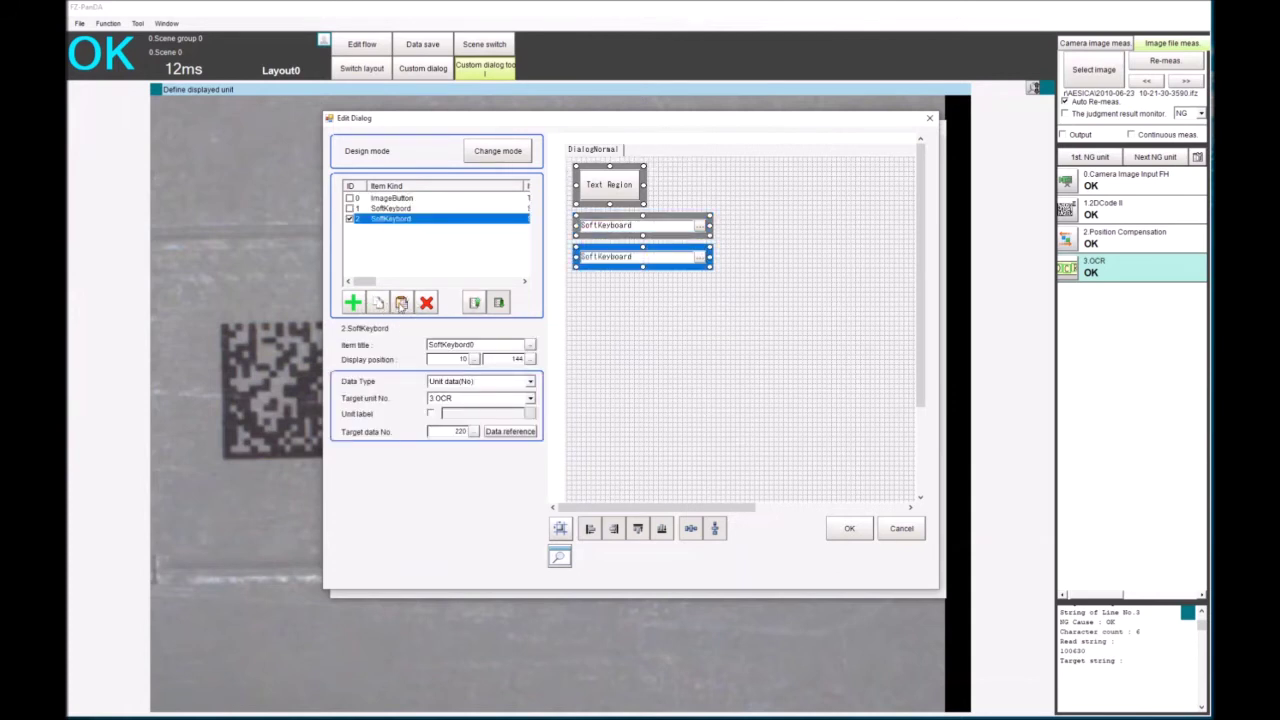
click(401, 303)
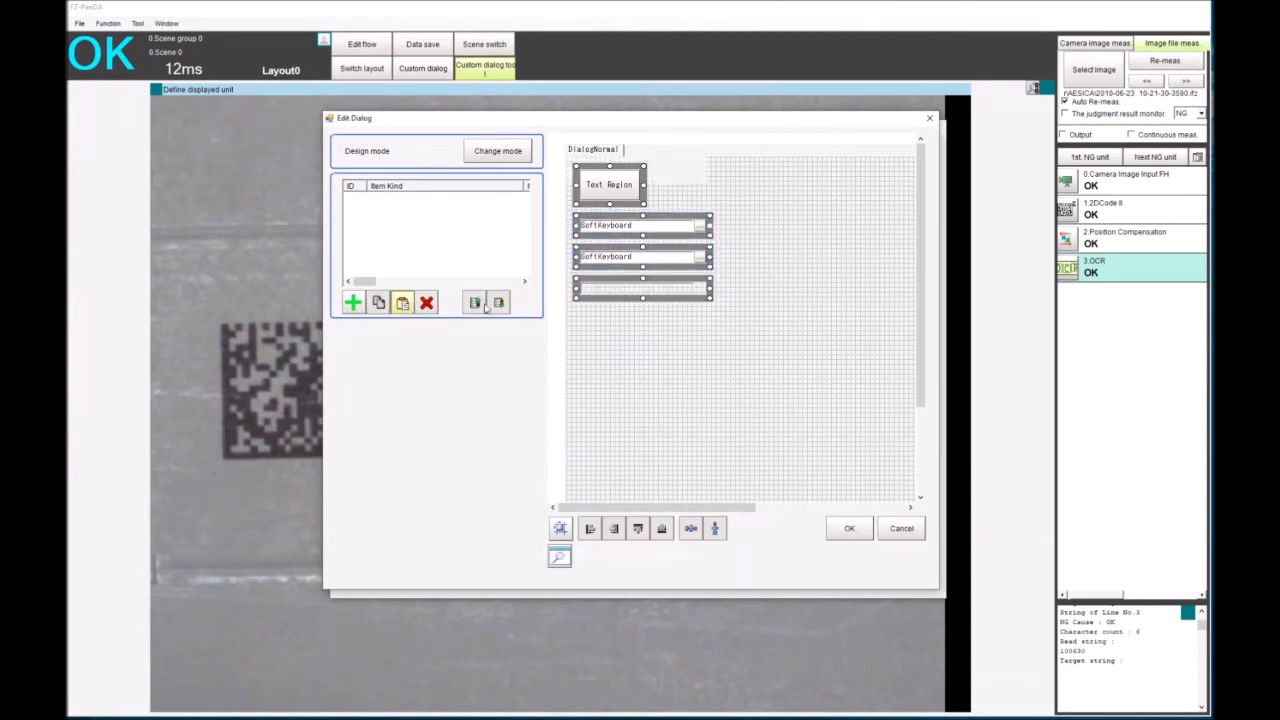
click(637, 253)
click(475, 432)
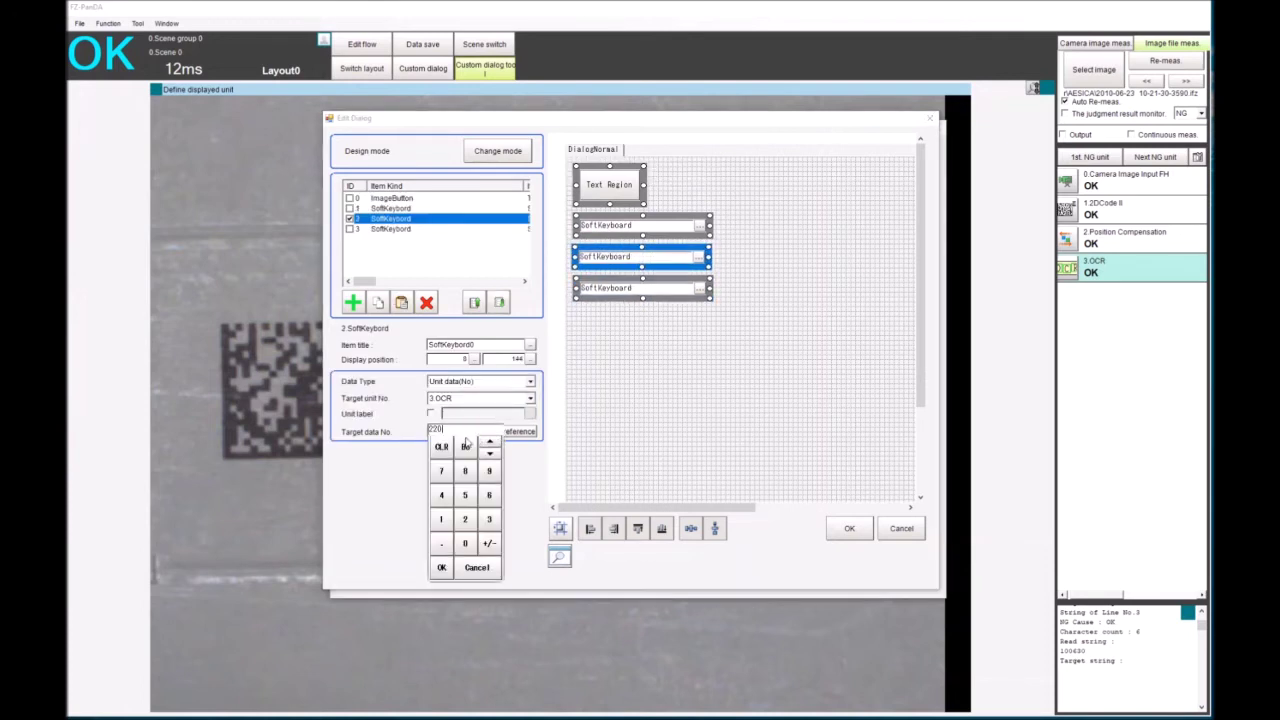
click(466, 446)
click(441, 519)
click(441, 567)
Step: Set the third SoftKeyboard field's target data to No. 222
click(610, 285)
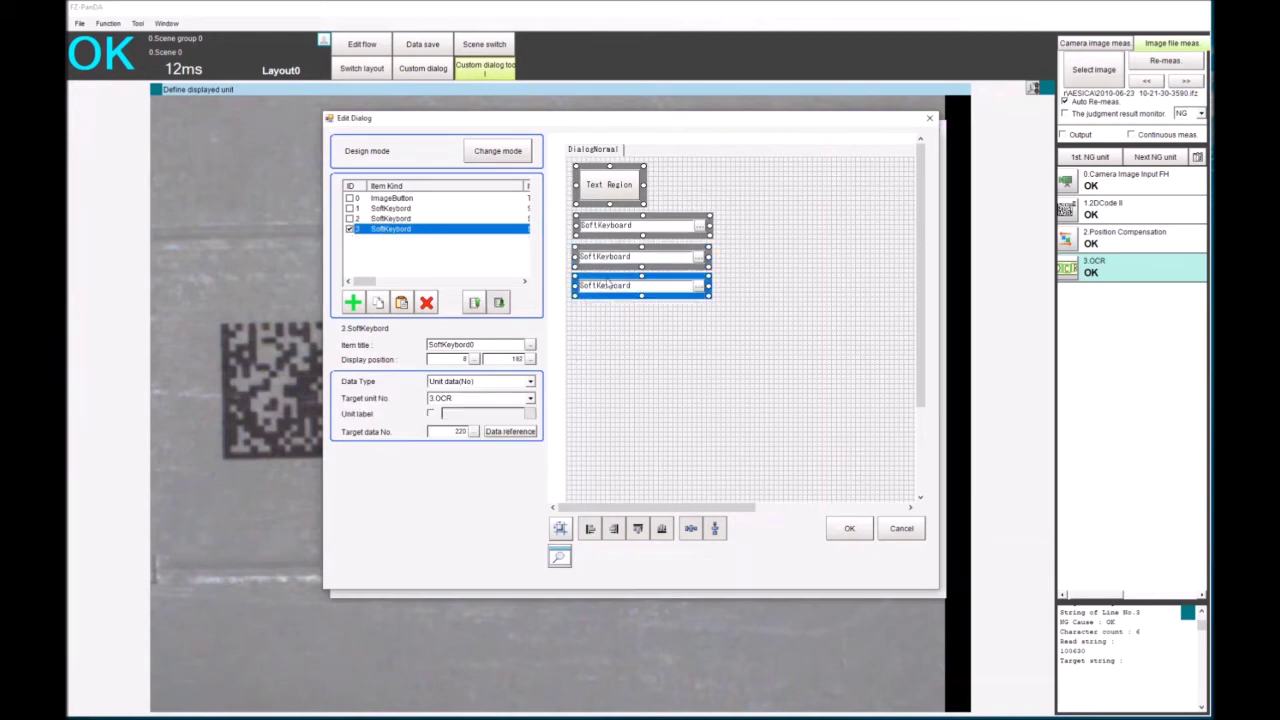
click(474, 431)
click(465, 446)
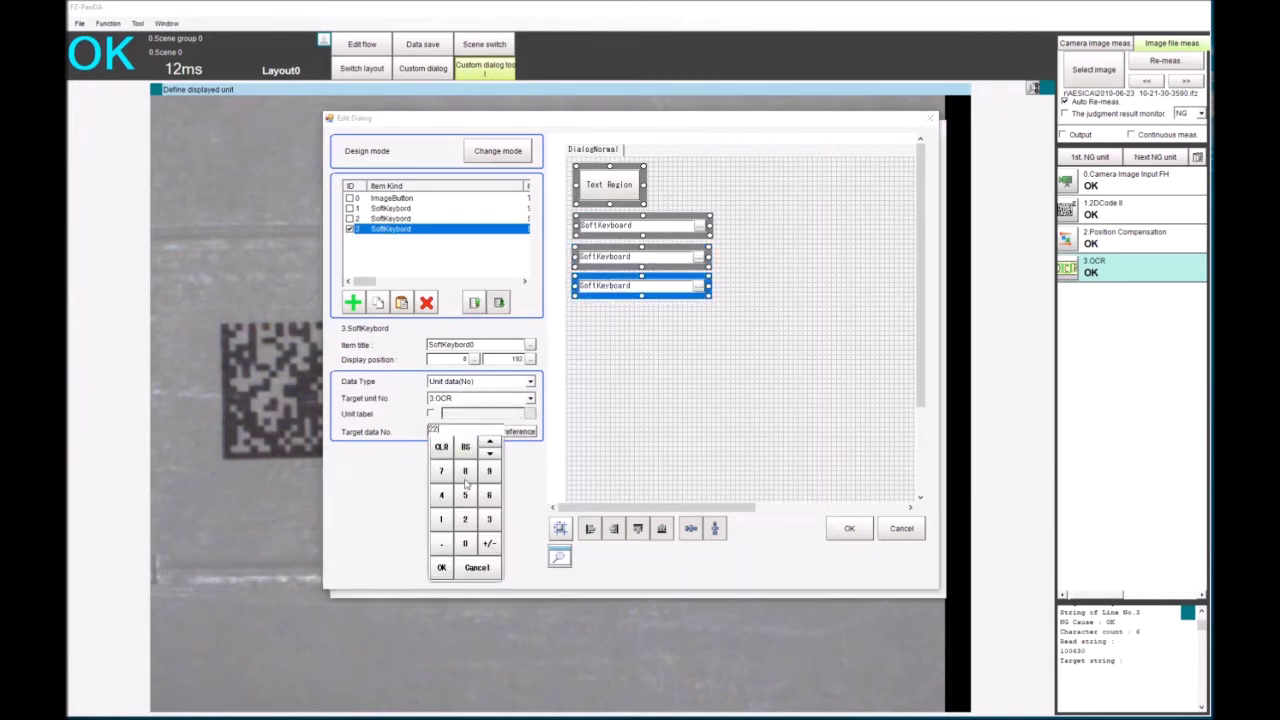
click(465, 520)
click(441, 567)
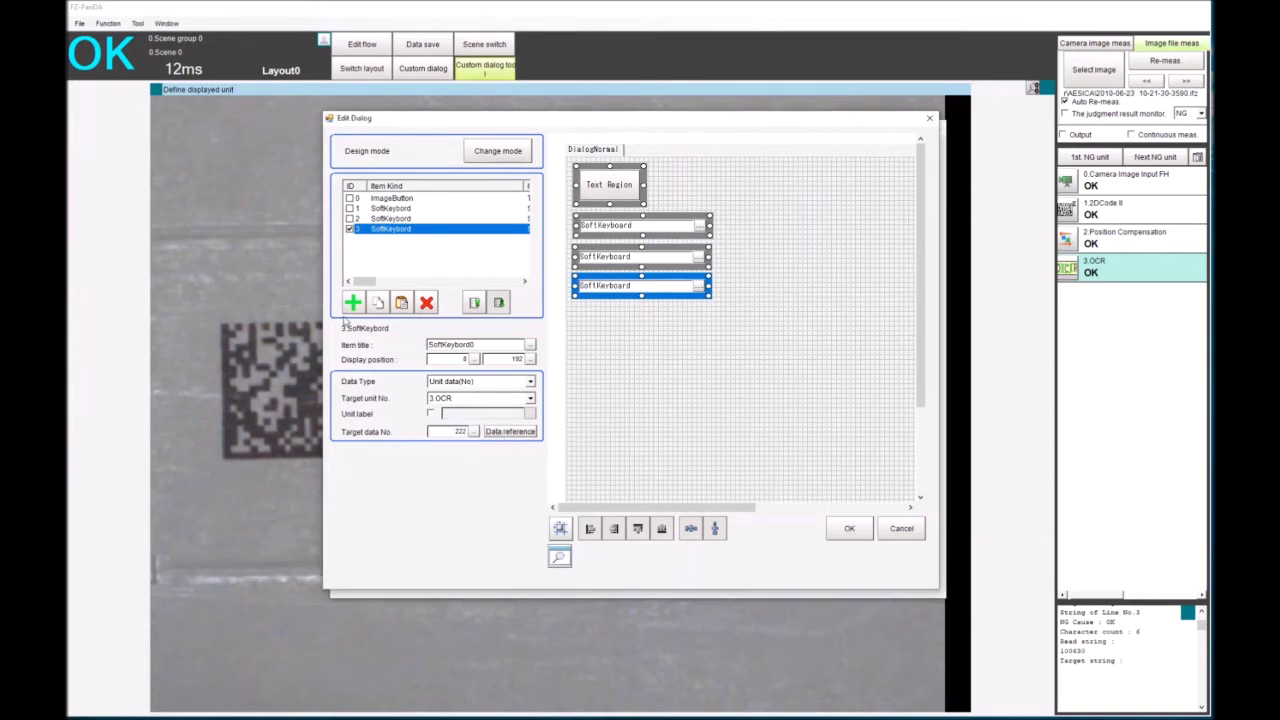
click(353, 302)
Step: Add an ImageButton titled 'Save' to the dialog
click(604, 359)
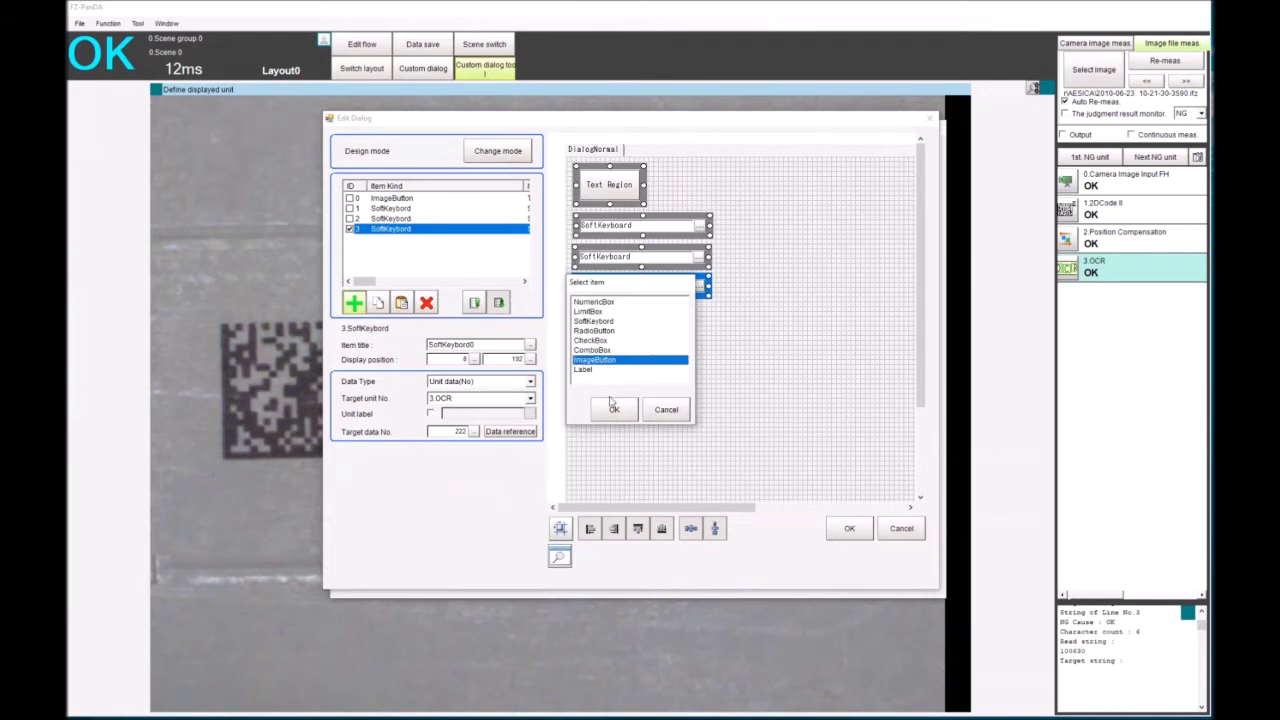
click(613, 407)
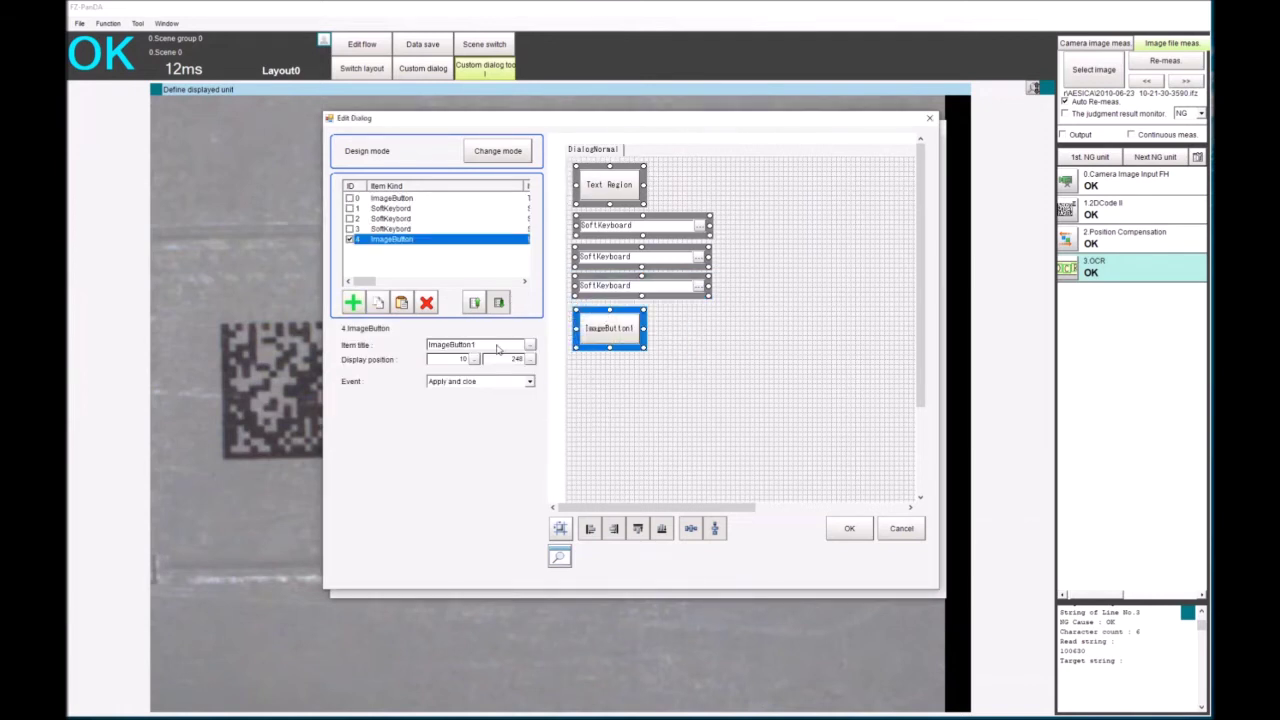
click(530, 345)
text(Save)
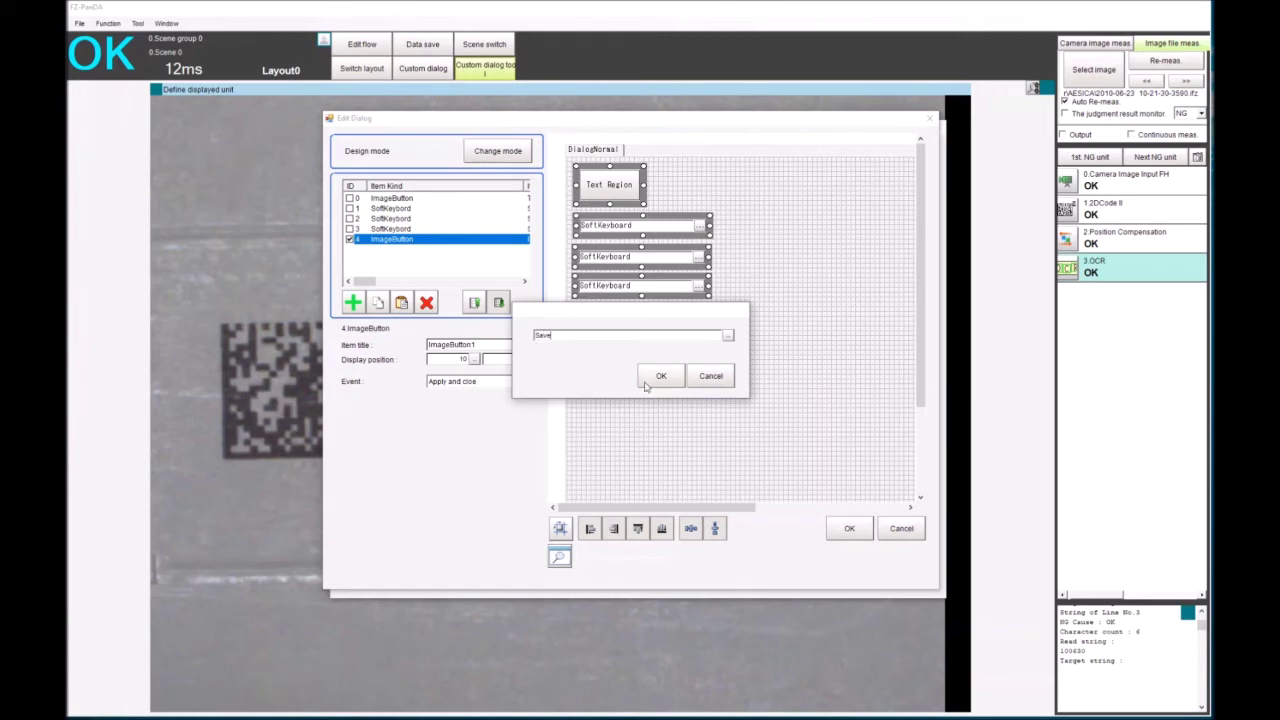
click(660, 375)
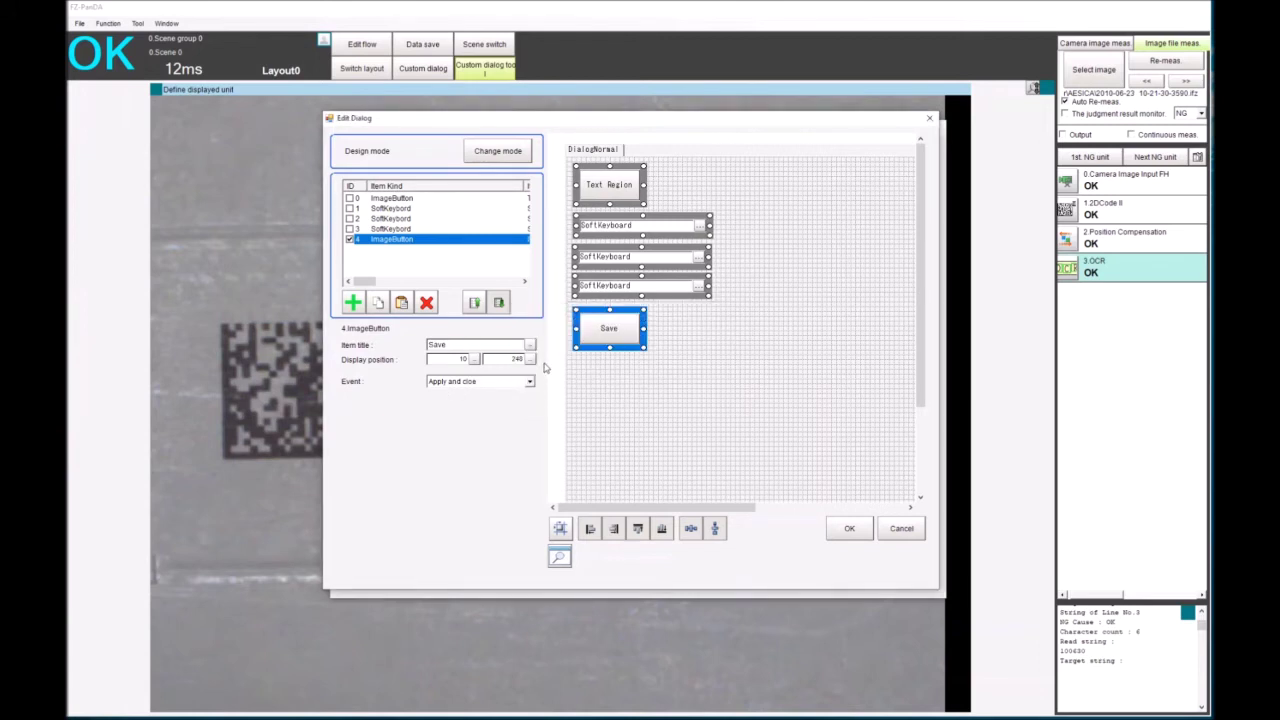
Step: Add a 'Close' ImageButton beside Save with its event set to Close
click(352, 302)
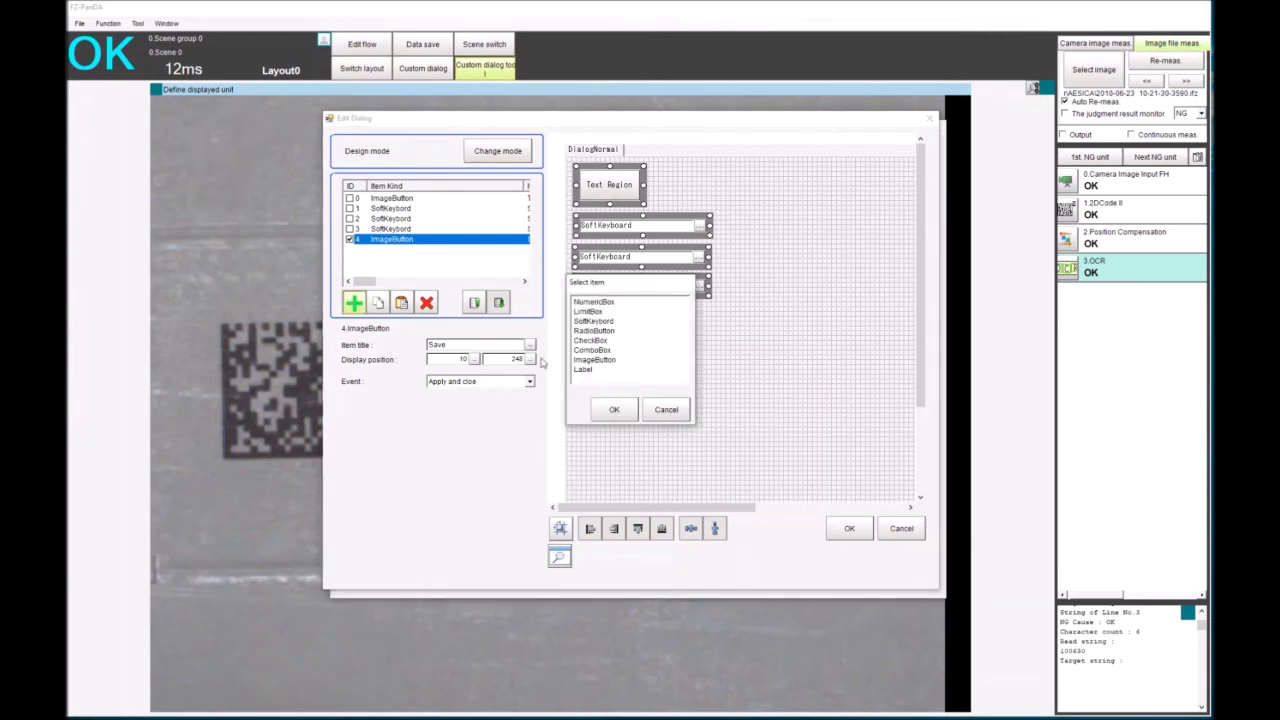
click(598, 360)
click(615, 410)
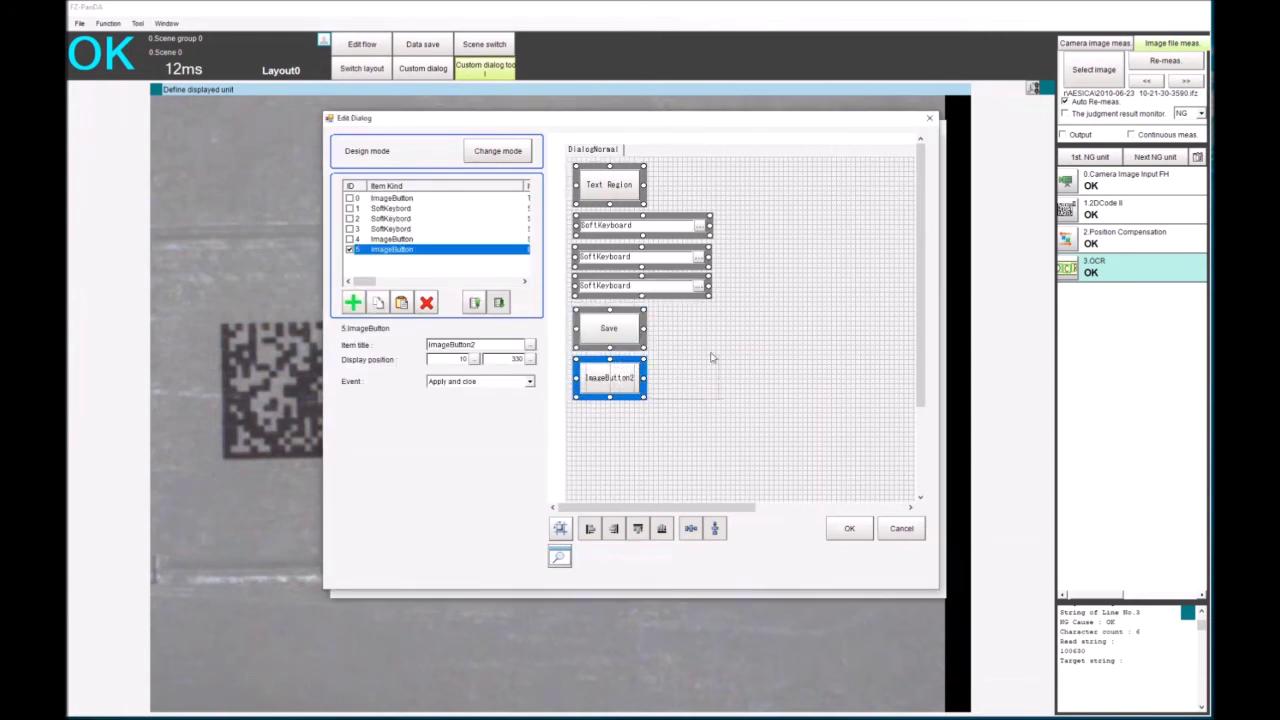
drag(712, 311, 712, 312)
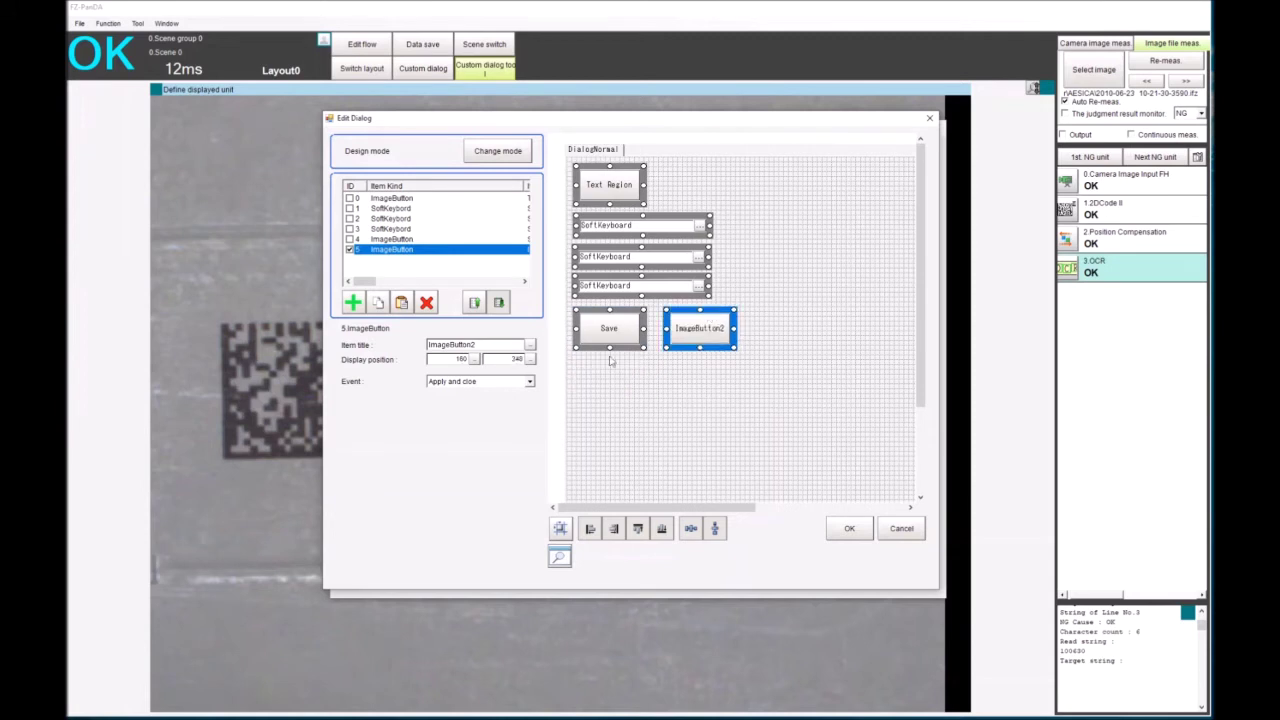
click(528, 381)
click(516, 401)
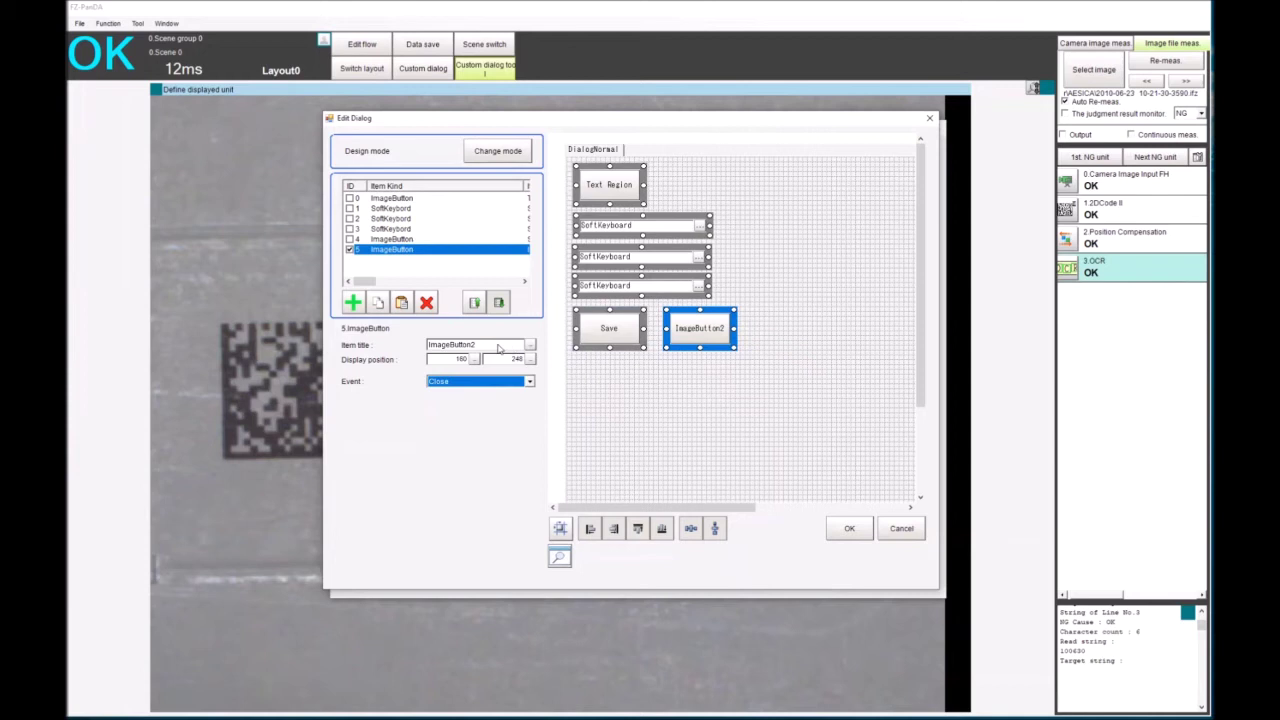
click(529, 345)
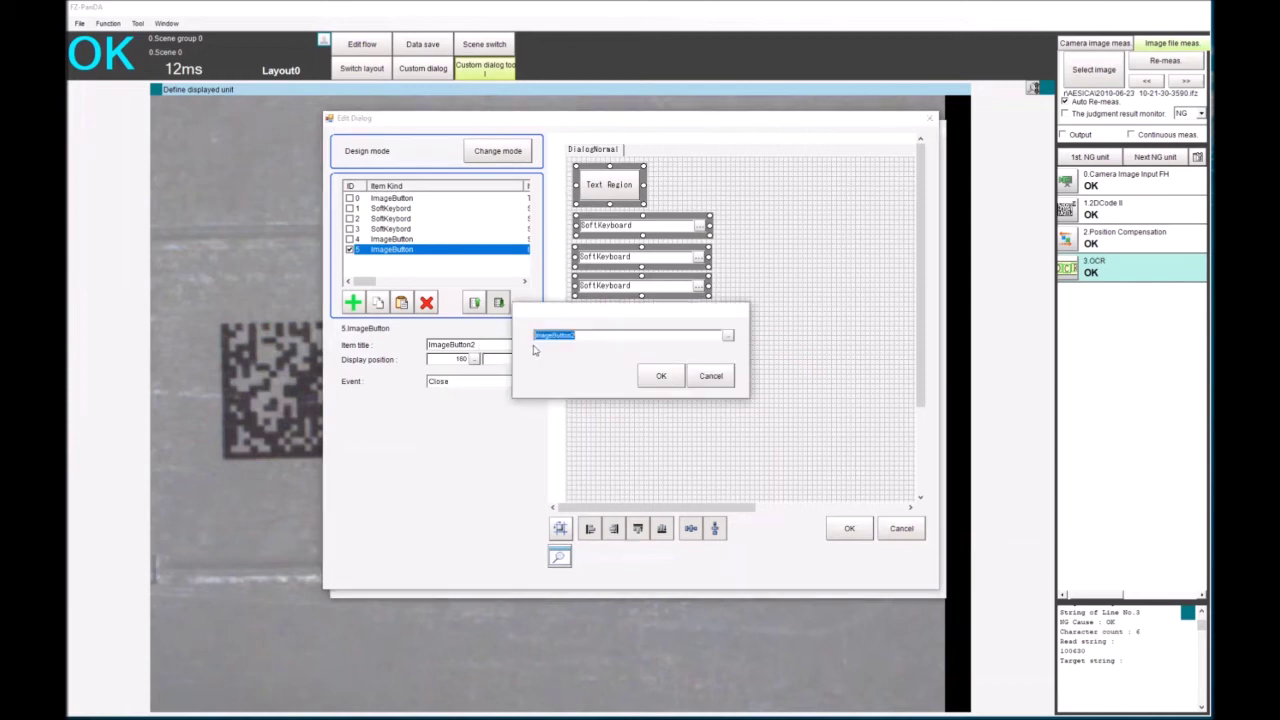
text(Close)
click(665, 378)
Step: Scroll the editing canvas to view the whole dialog layout
drag(919, 403, 921, 443)
scroll(898, 433, right, 5)
scroll(898, 513, right, 3)
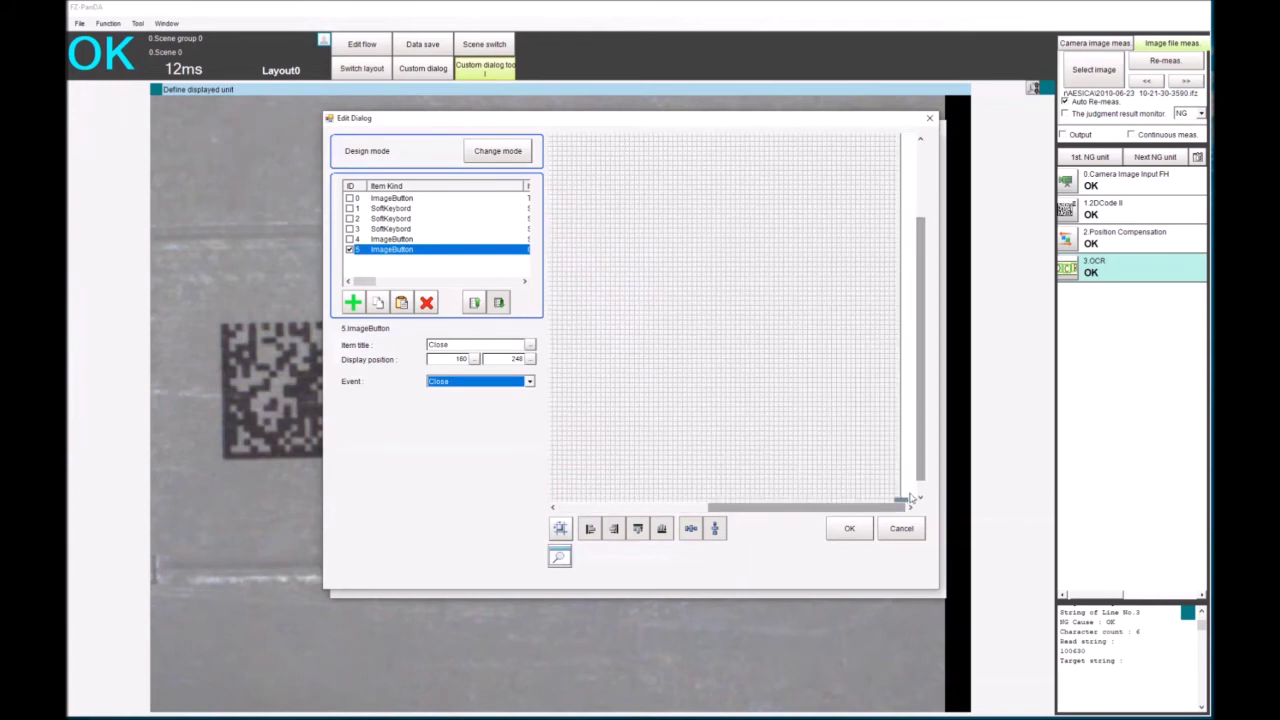
scroll(865, 470, down, 2)
scroll(865, 470, down, 3)
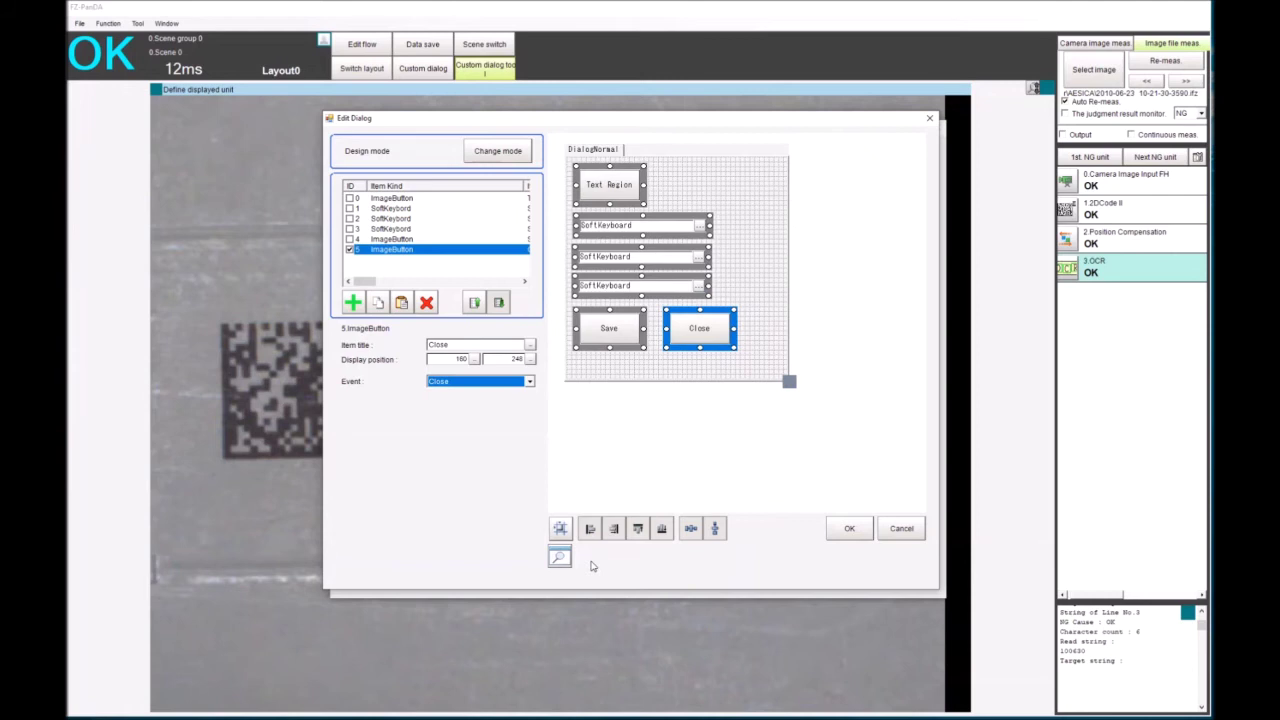
Step: Preview the finished dialog, then accept the layout in Edit Dialog
click(559, 558)
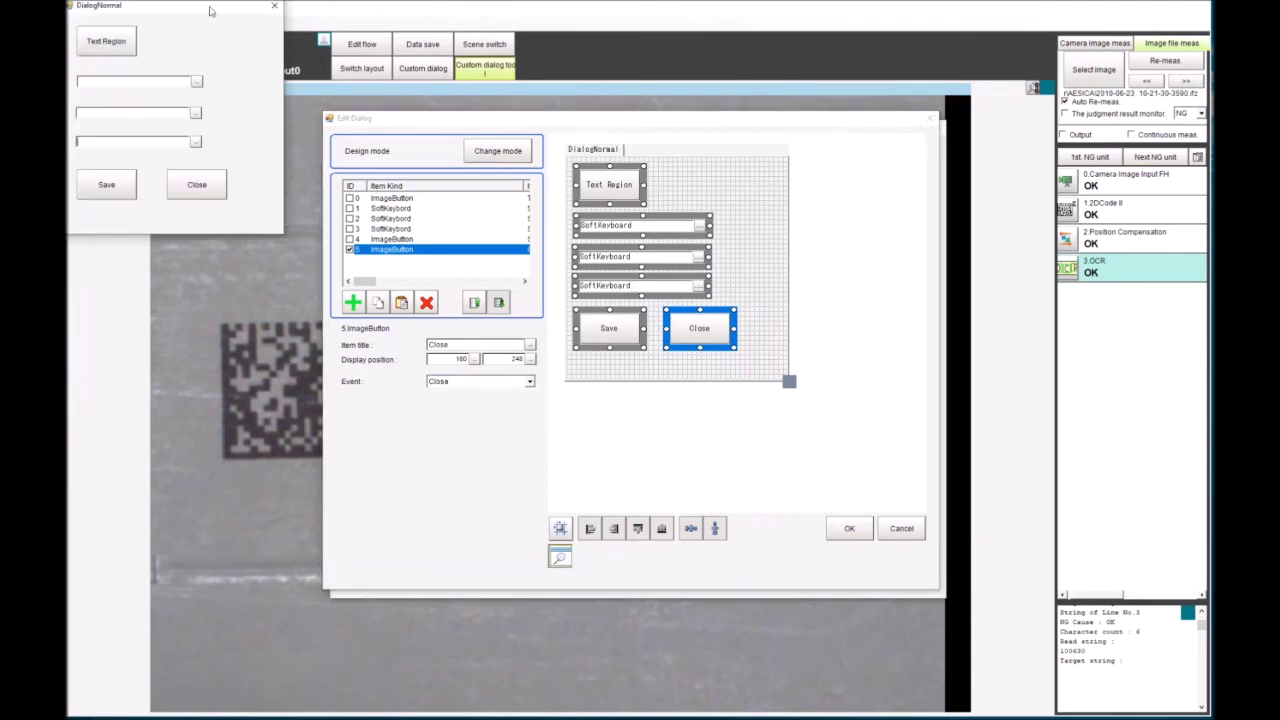
drag(214, 6, 737, 237)
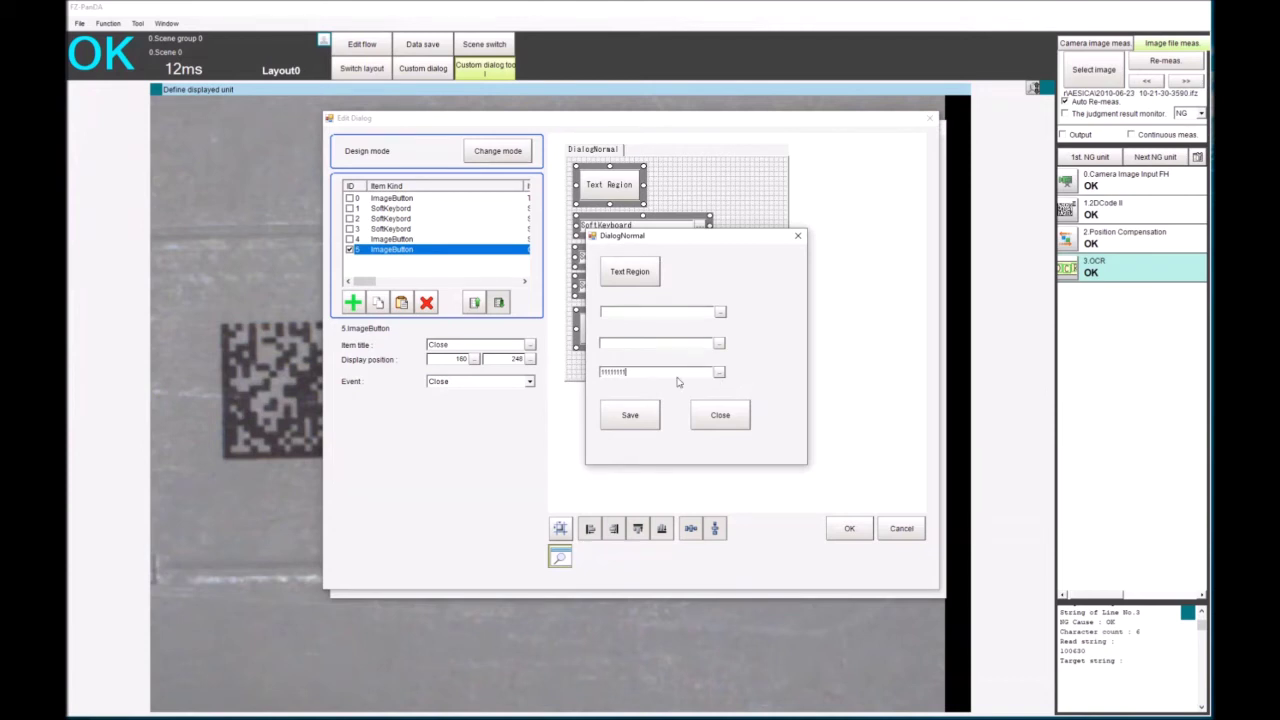
click(632, 426)
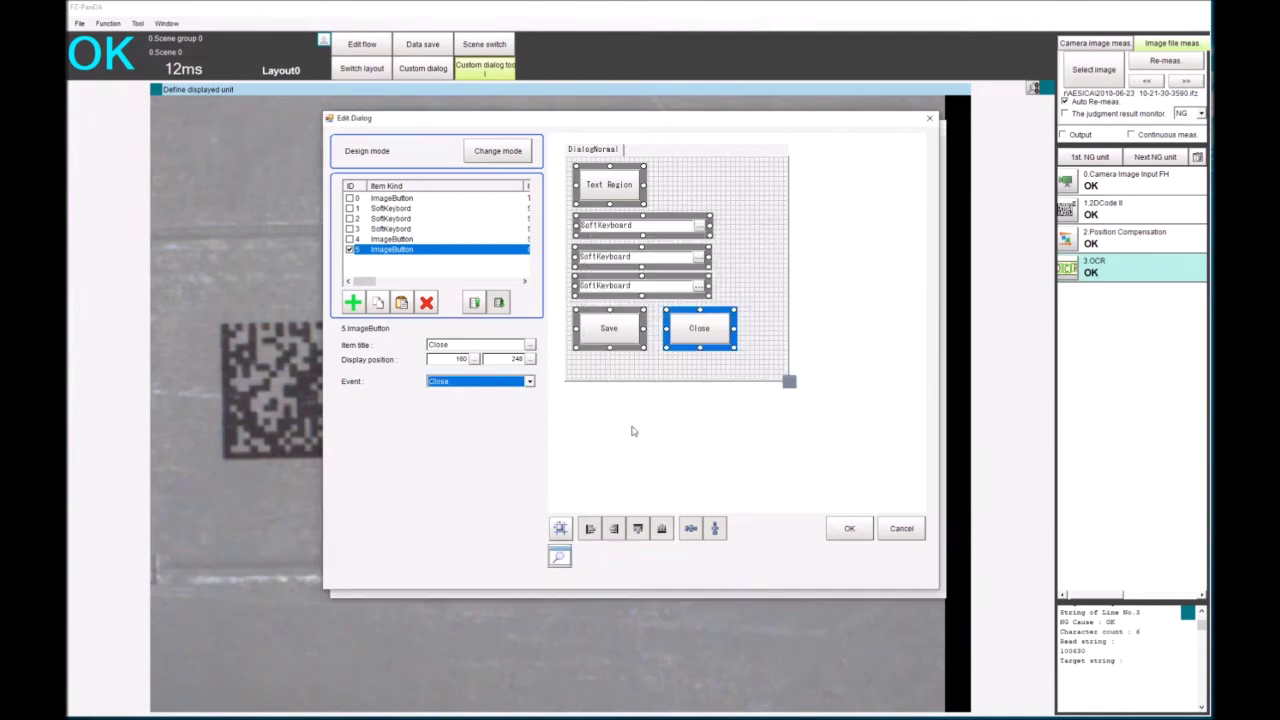
click(846, 534)
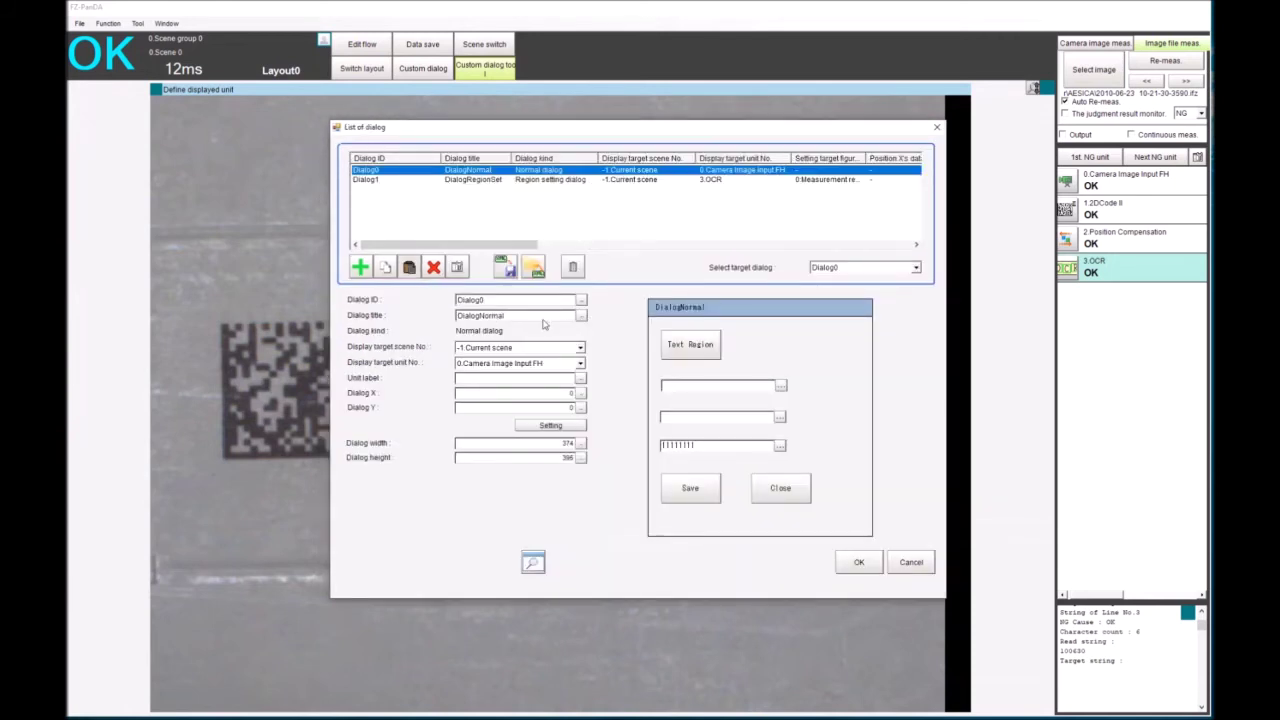
Step: Set the dialog title to 'Set Up Data' and close the list of dialogs
click(581, 316)
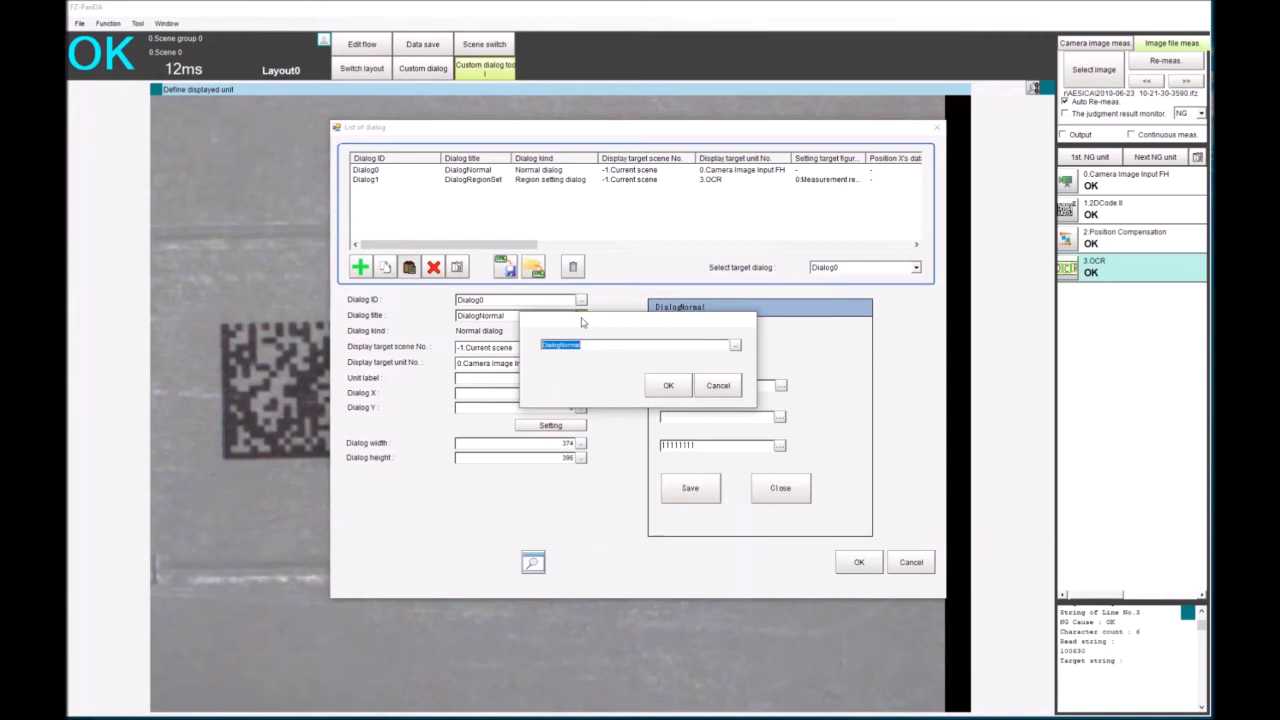
text(Sel)
click(667, 386)
click(856, 562)
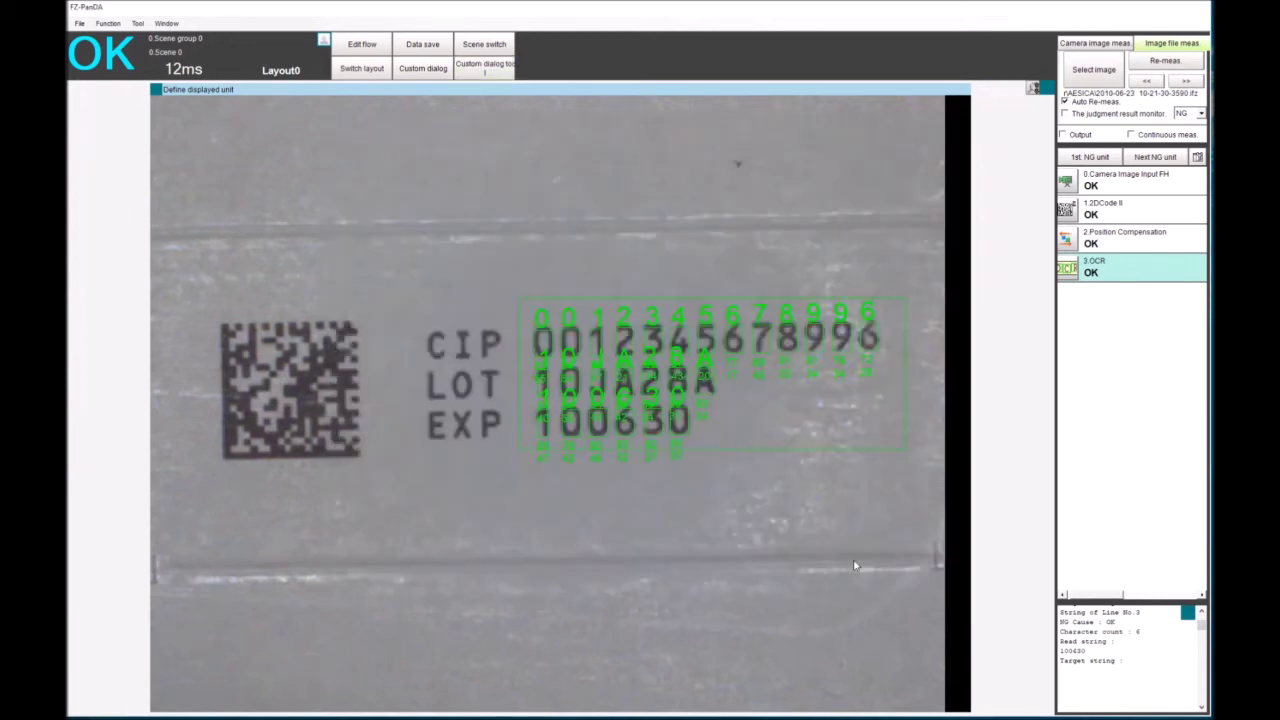
Step: Check 3.OCR's verification strings, then re-measure; line 3's 11111111 makes 3.OCR judge NG
click(1081, 270)
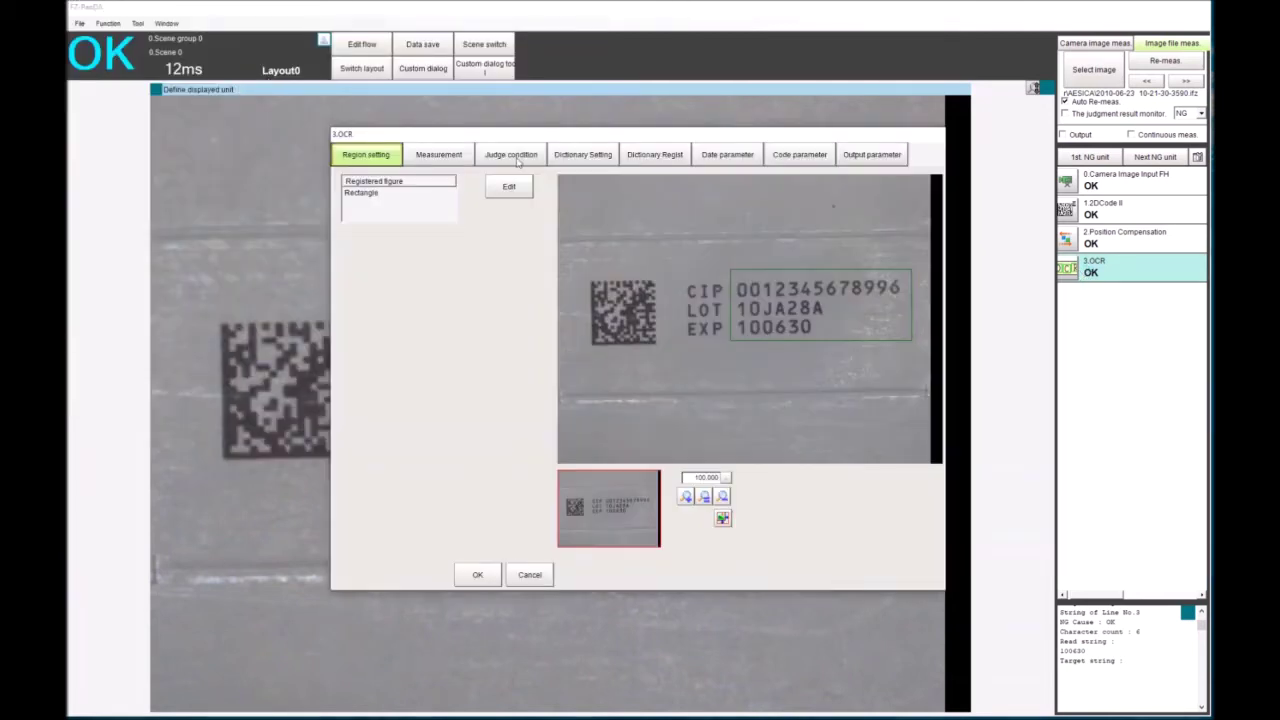
click(512, 155)
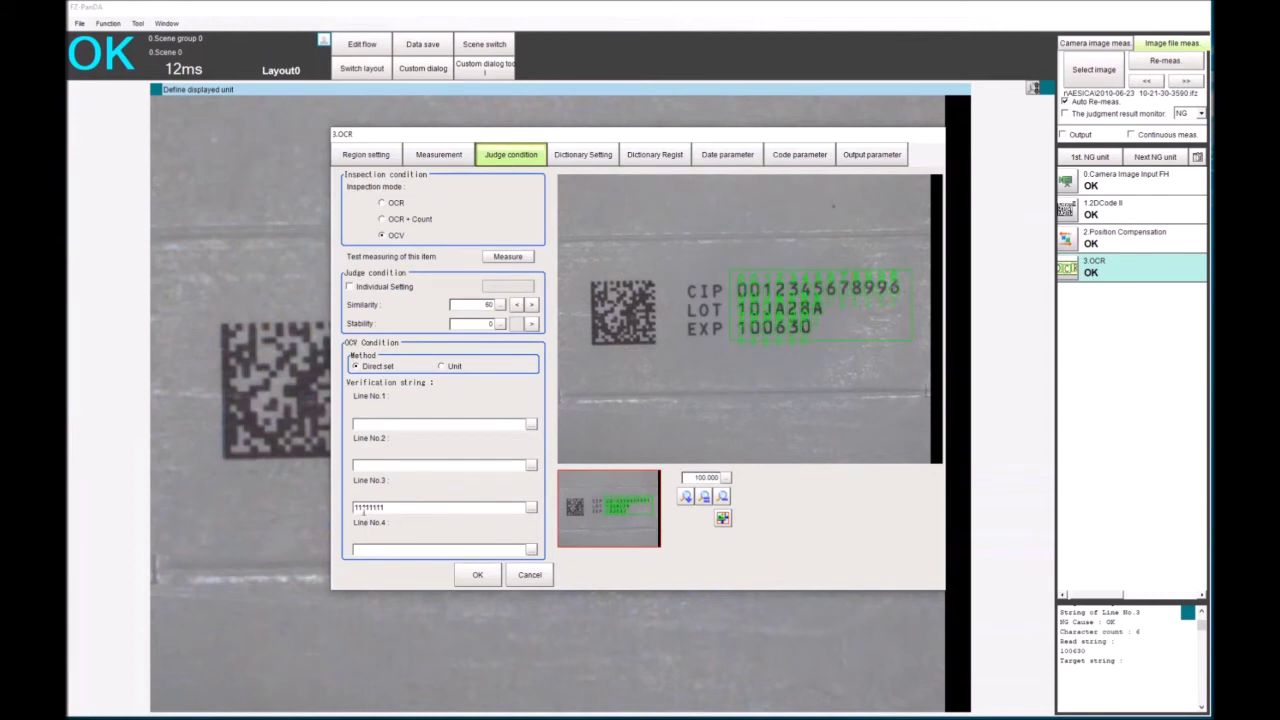
click(513, 577)
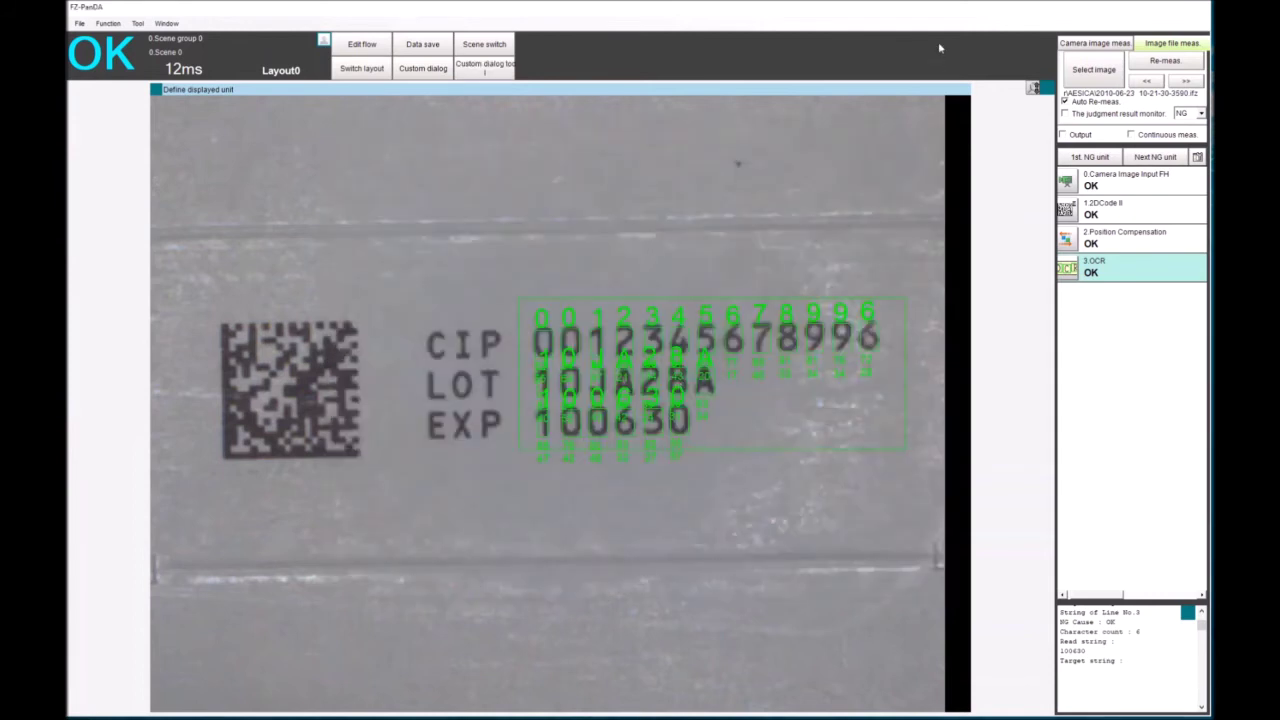
click(1180, 66)
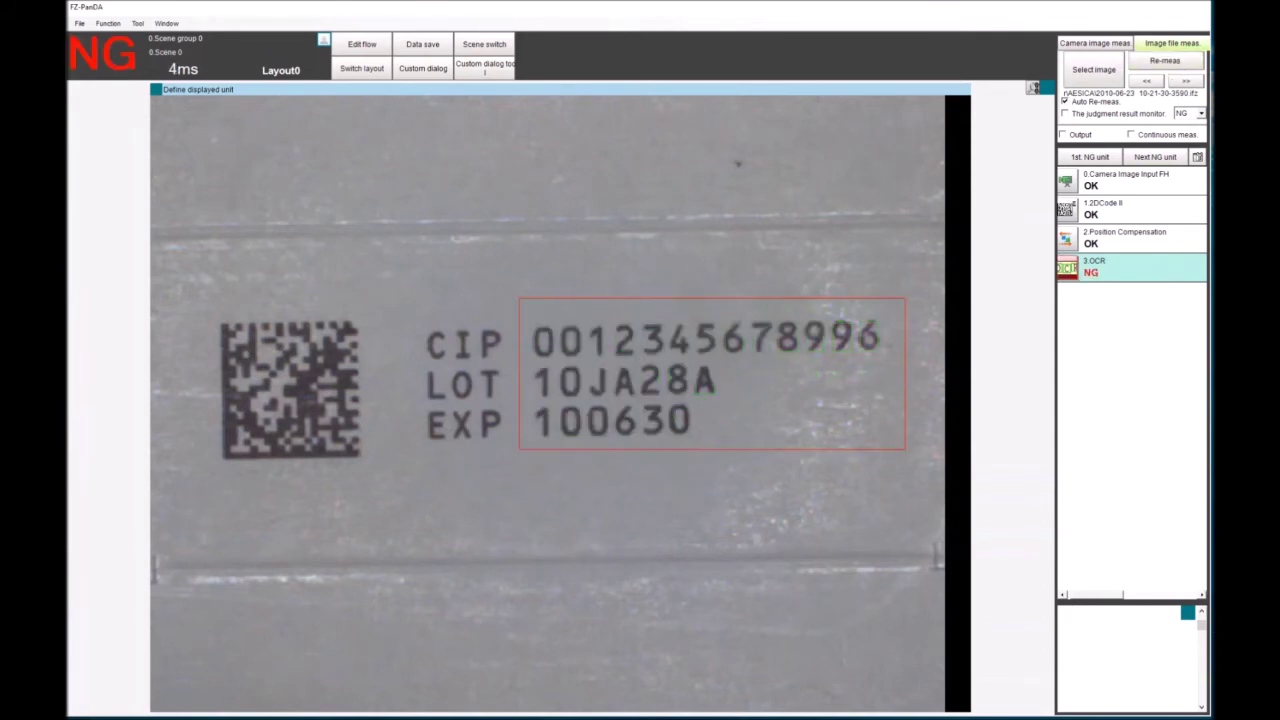
click(1200, 625)
click(440, 74)
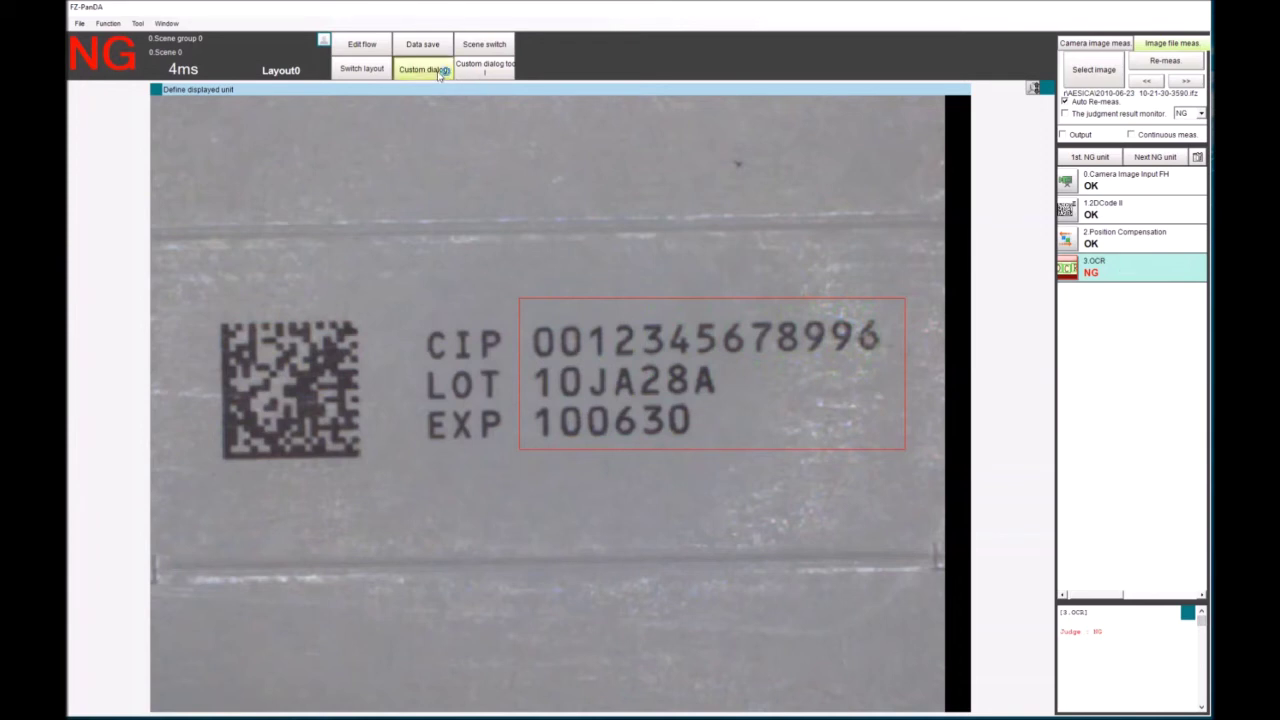
drag(619, 250, 328, 184)
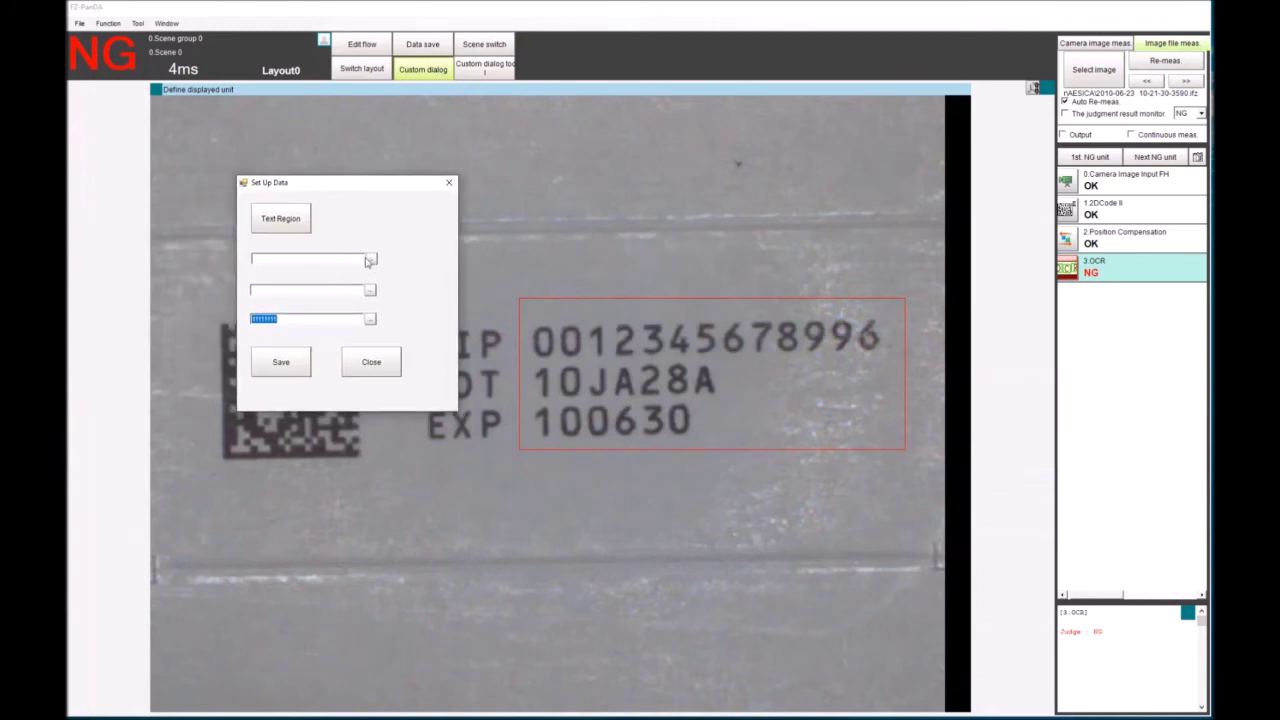
click(356, 259)
drag(291, 321, 196, 313)
text(100630)
click(276, 362)
click(1172, 61)
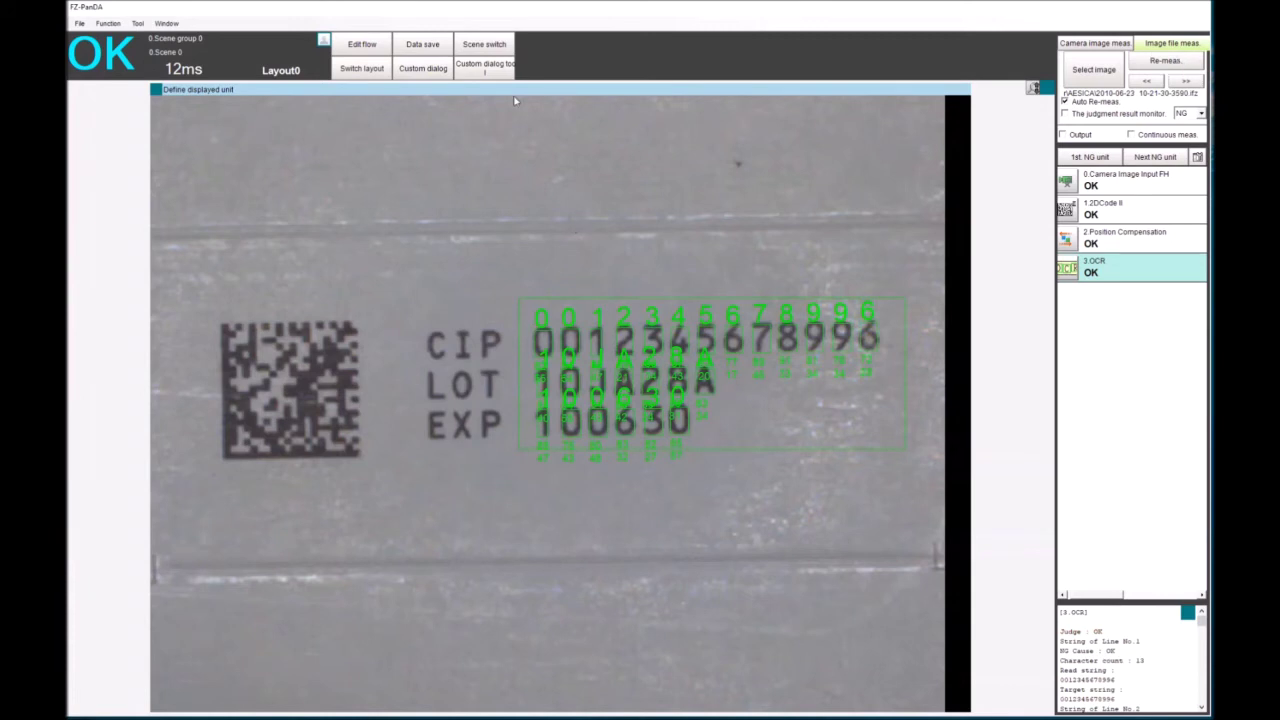
Step: Reopen Set Up Data, check the Text Region rectangle, and close both dialogs
click(446, 72)
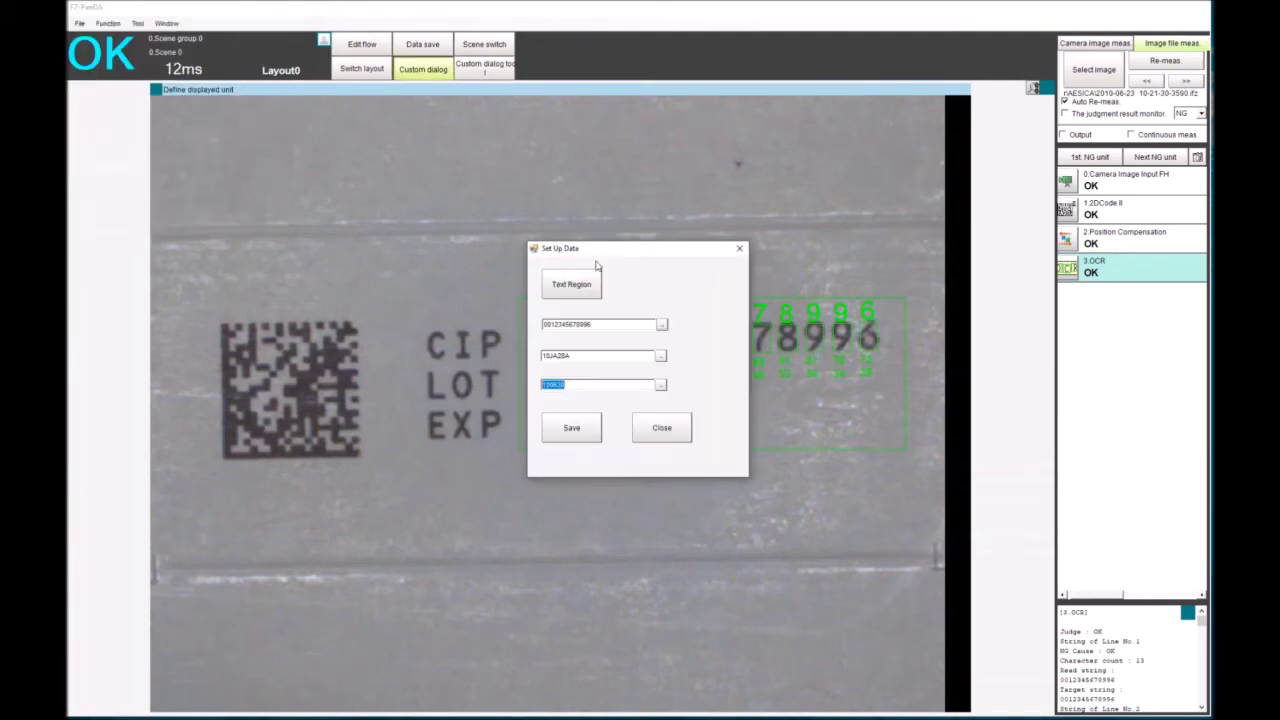
click(582, 286)
click(237, 53)
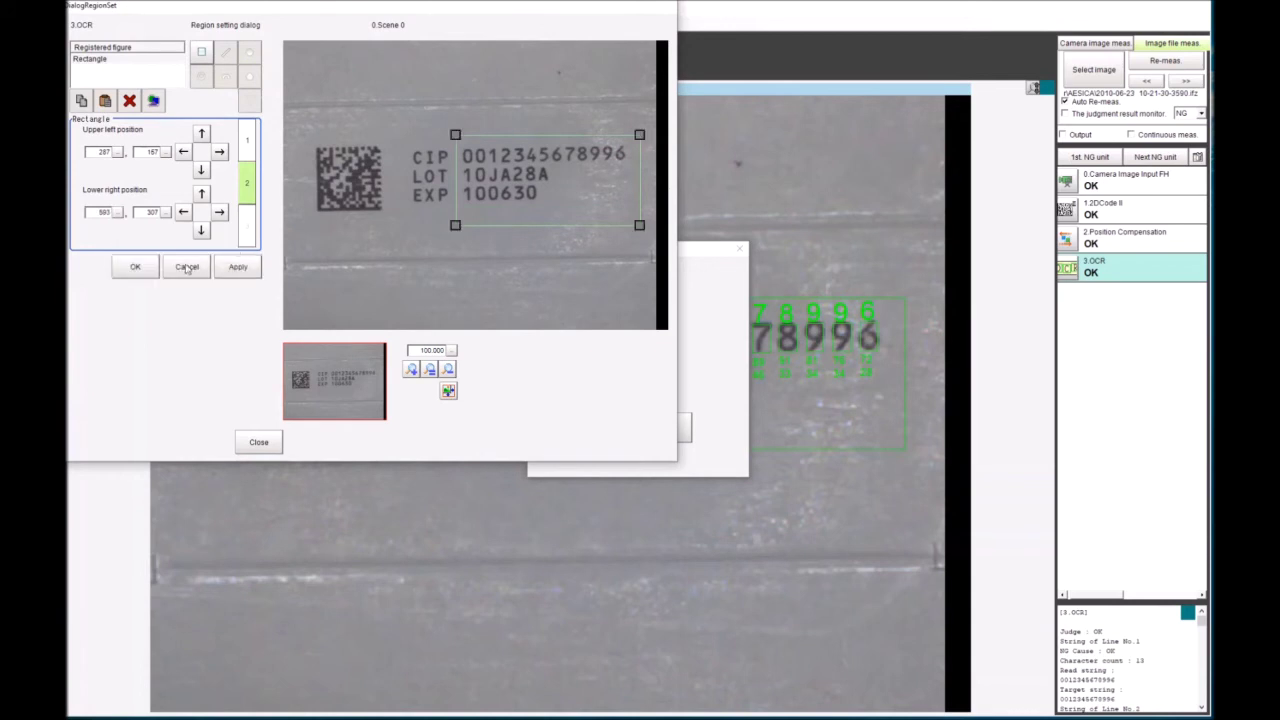
click(136, 267)
click(259, 443)
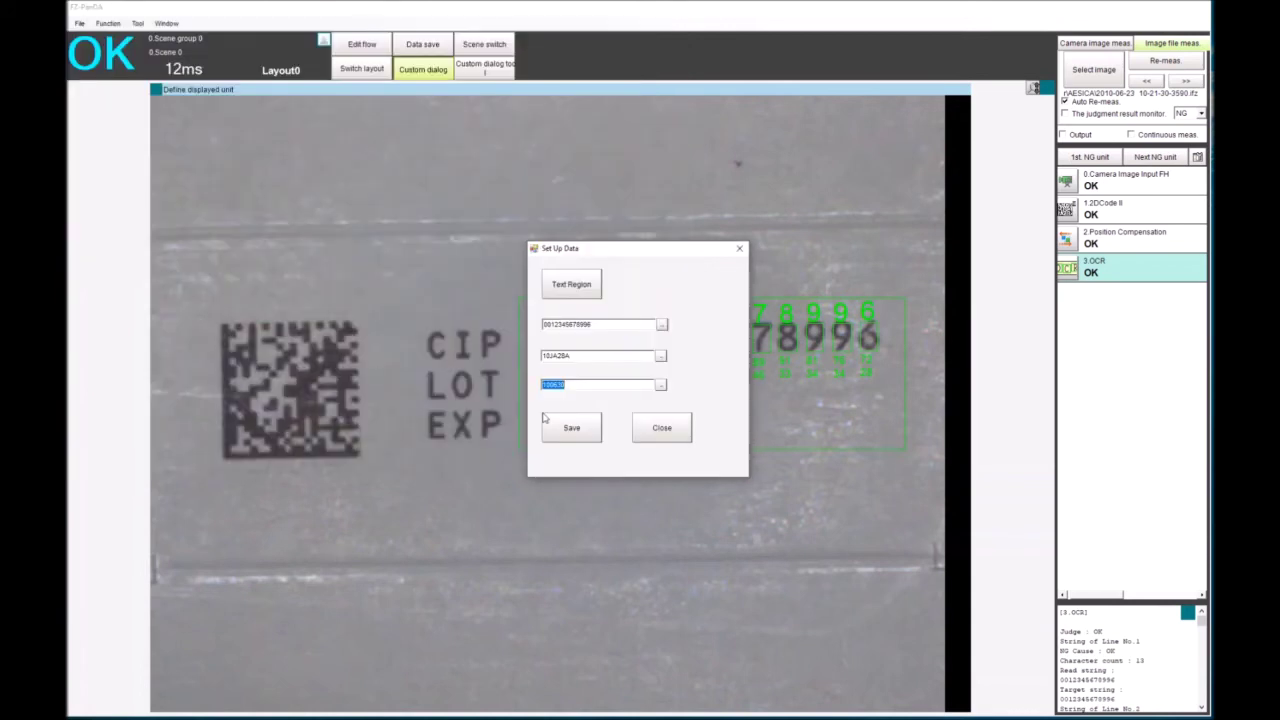
click(657, 427)
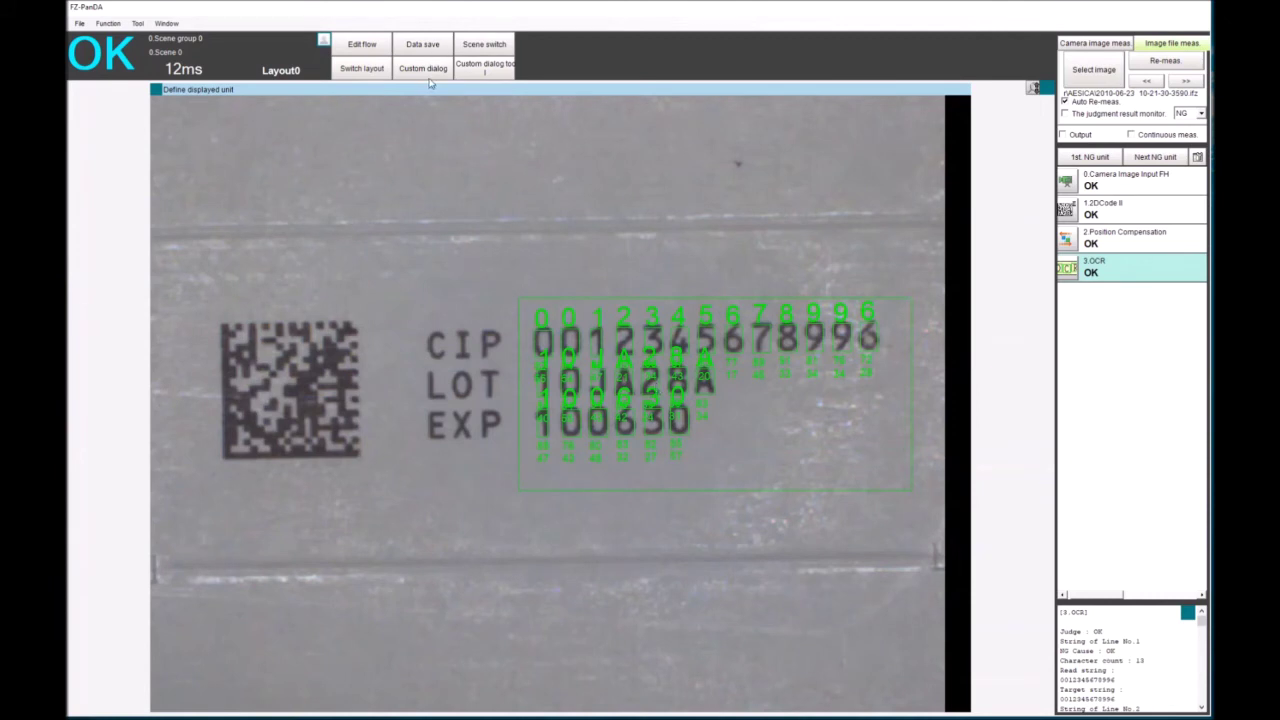
Step: In layout modification mode, narrow the ToolWindow panel and add an MDI_ExecuteBtn window part
click(166, 23)
click(190, 38)
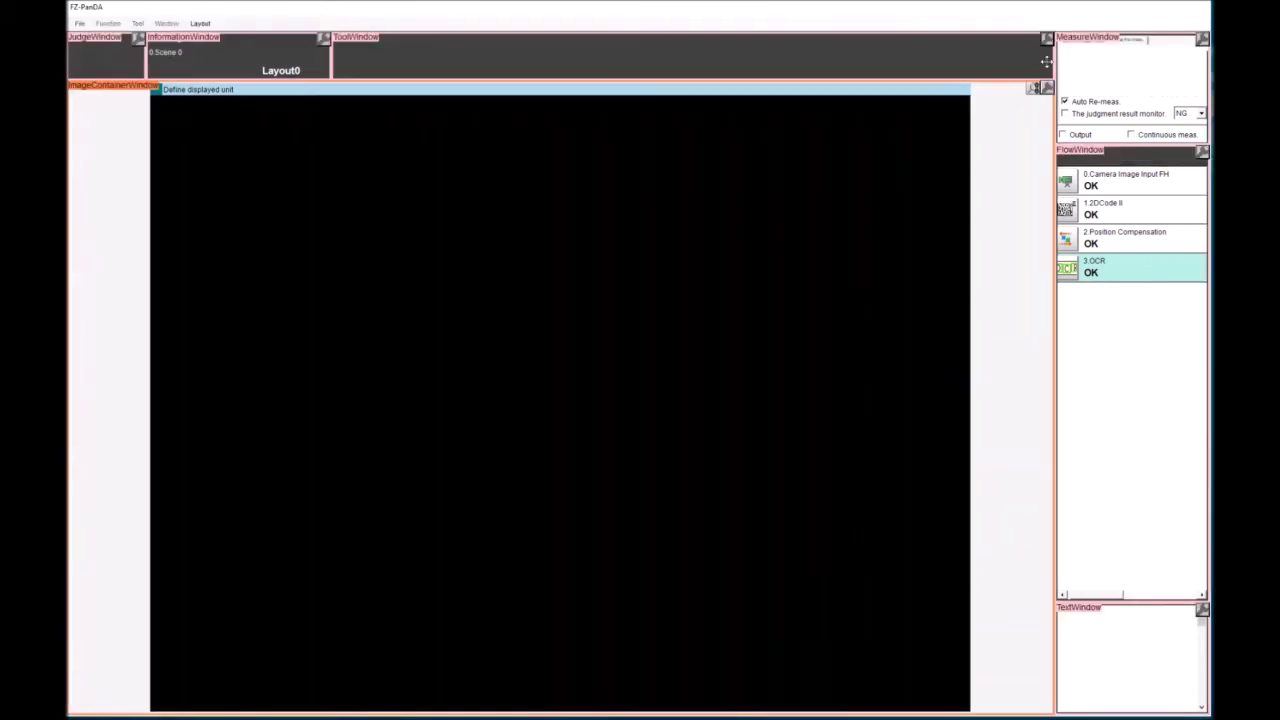
drag(1051, 59, 940, 62)
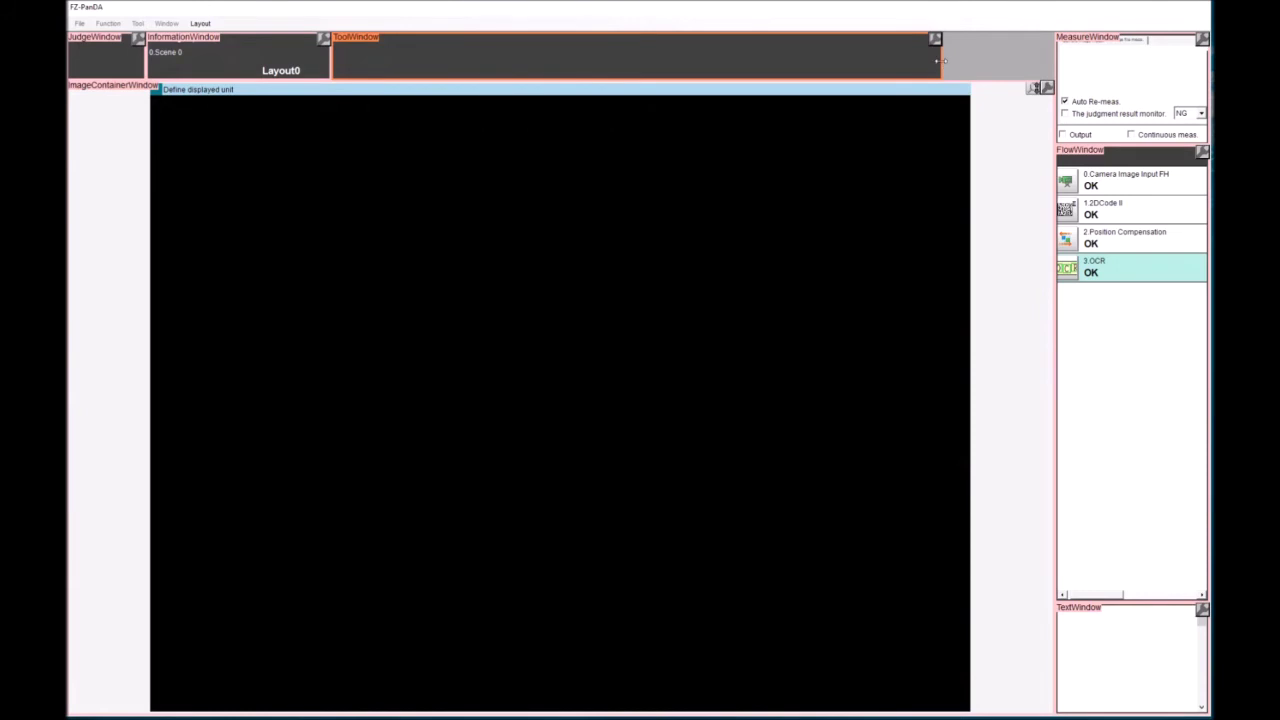
drag(944, 60, 930, 60)
right_click(980, 43)
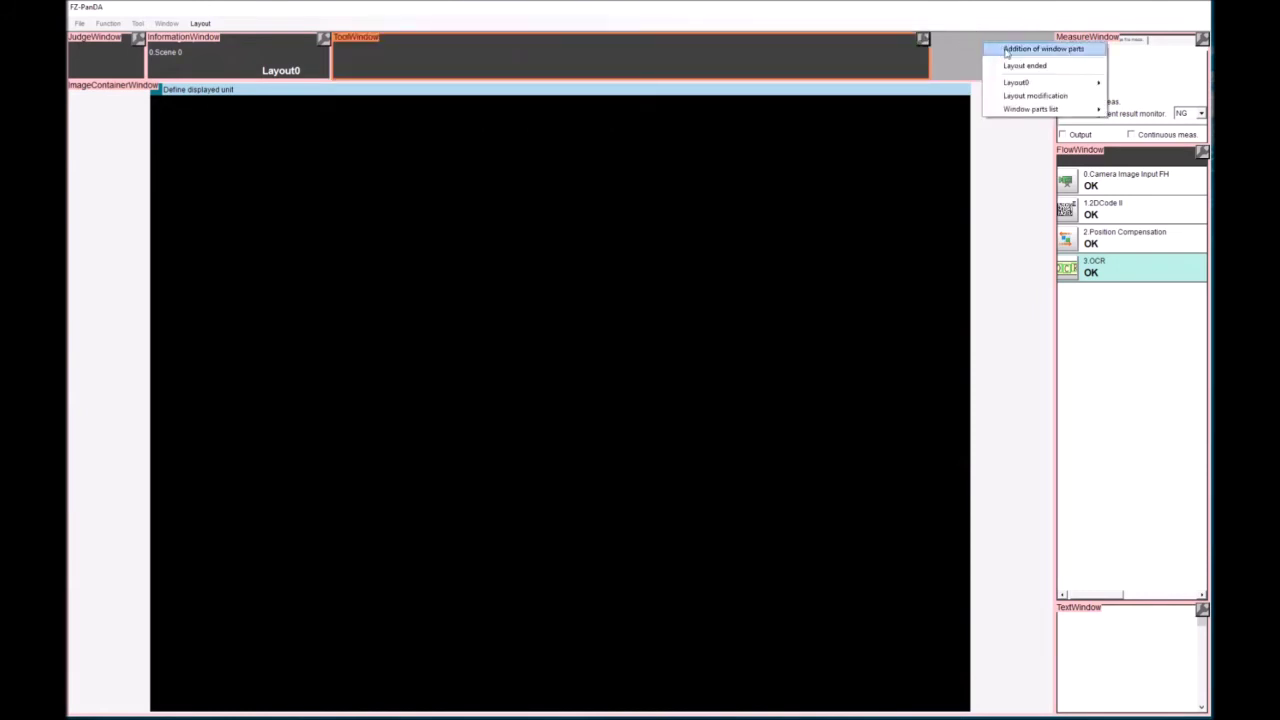
click(1006, 50)
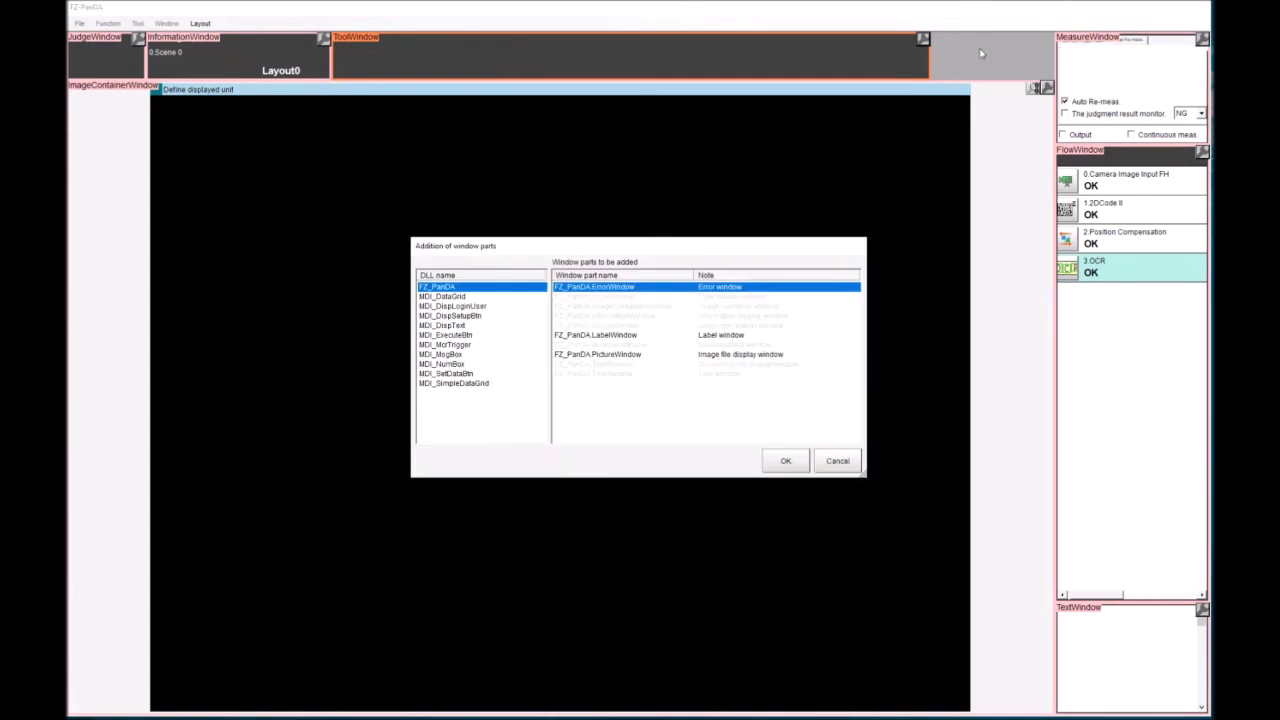
click(450, 335)
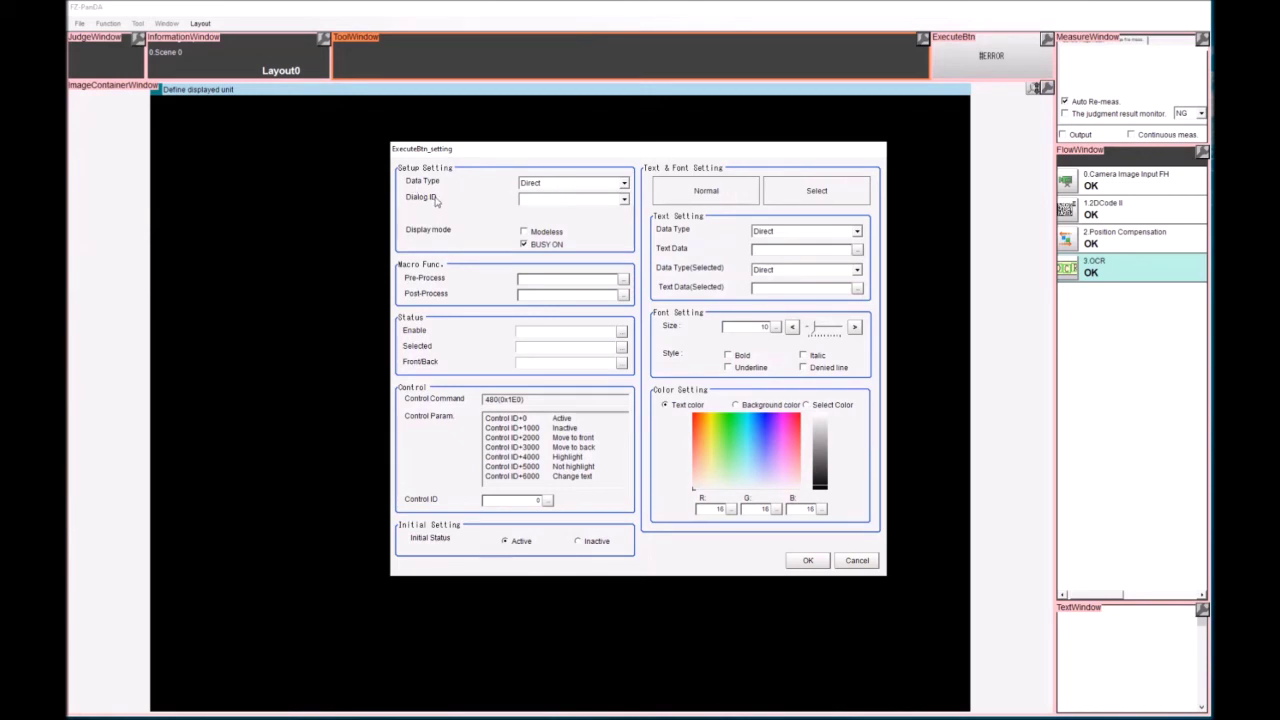
Step: Link the execute button to Dialog0 and give it the text 'Set Up Button'
click(624, 199)
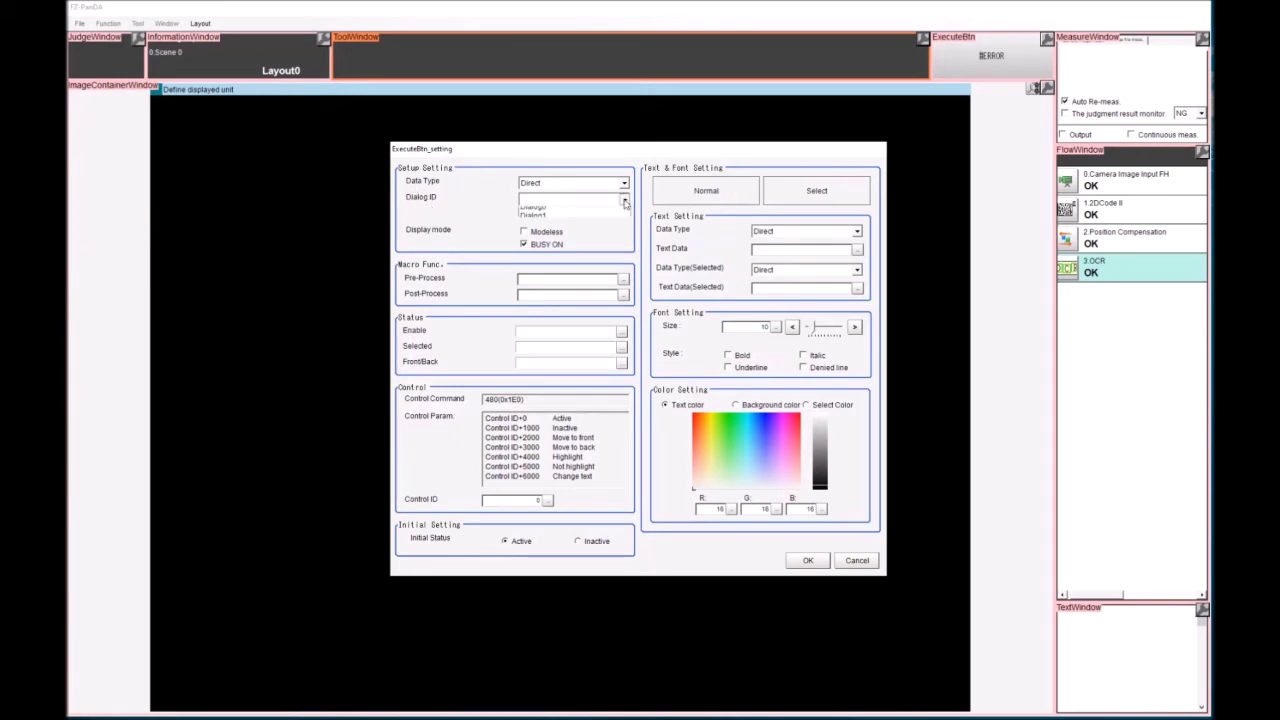
click(606, 212)
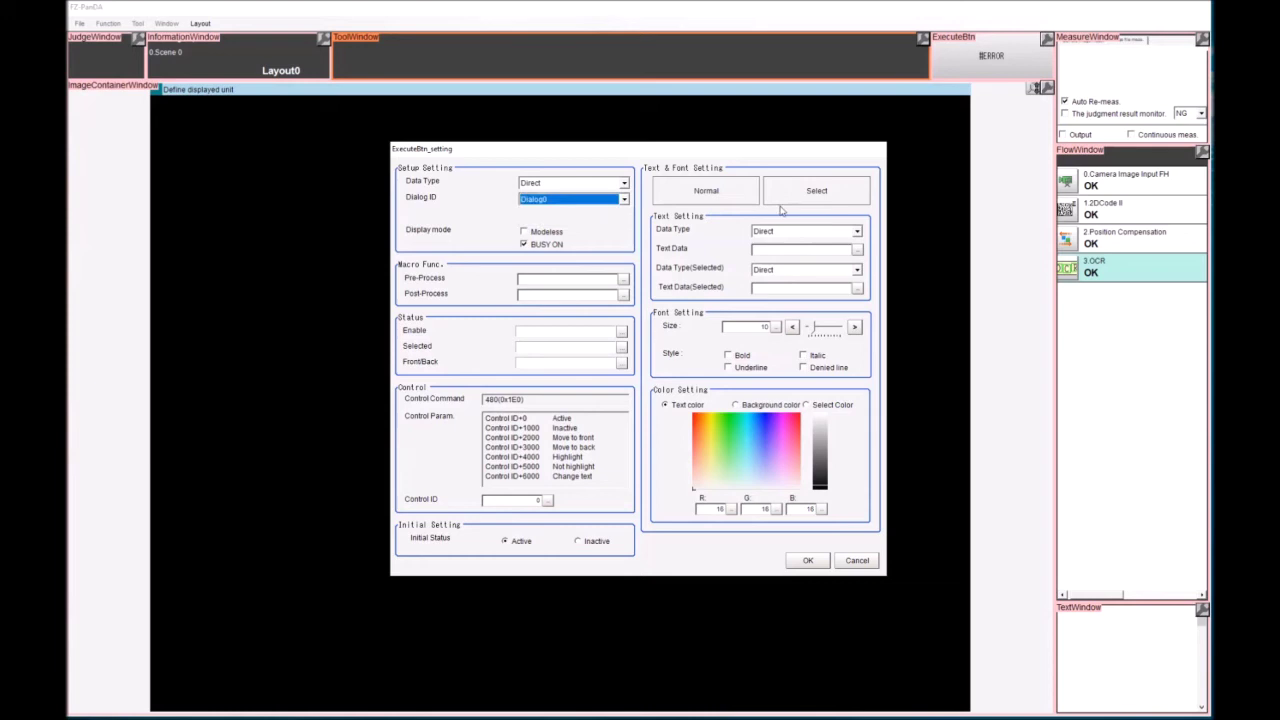
click(856, 250)
text(Set)
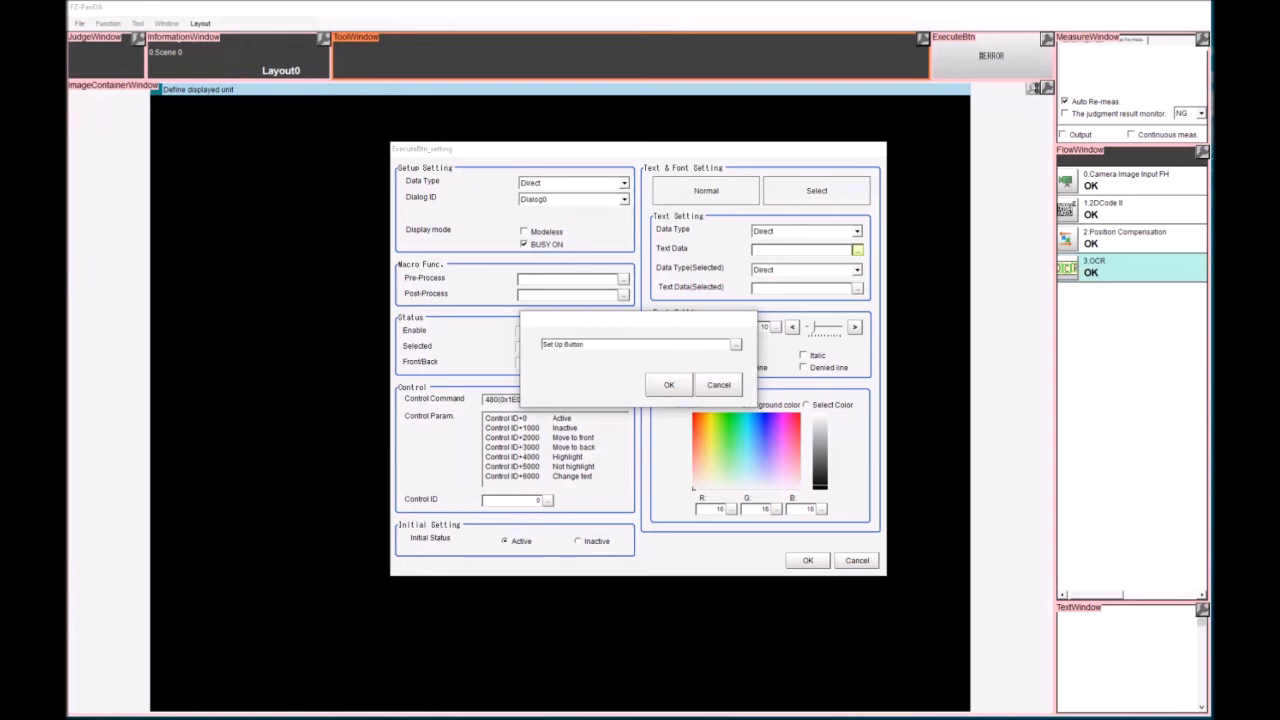
text( Up Button)
click(669, 384)
Step: Style the button text bold at size 20 on a blue background and apply the settings
click(742, 357)
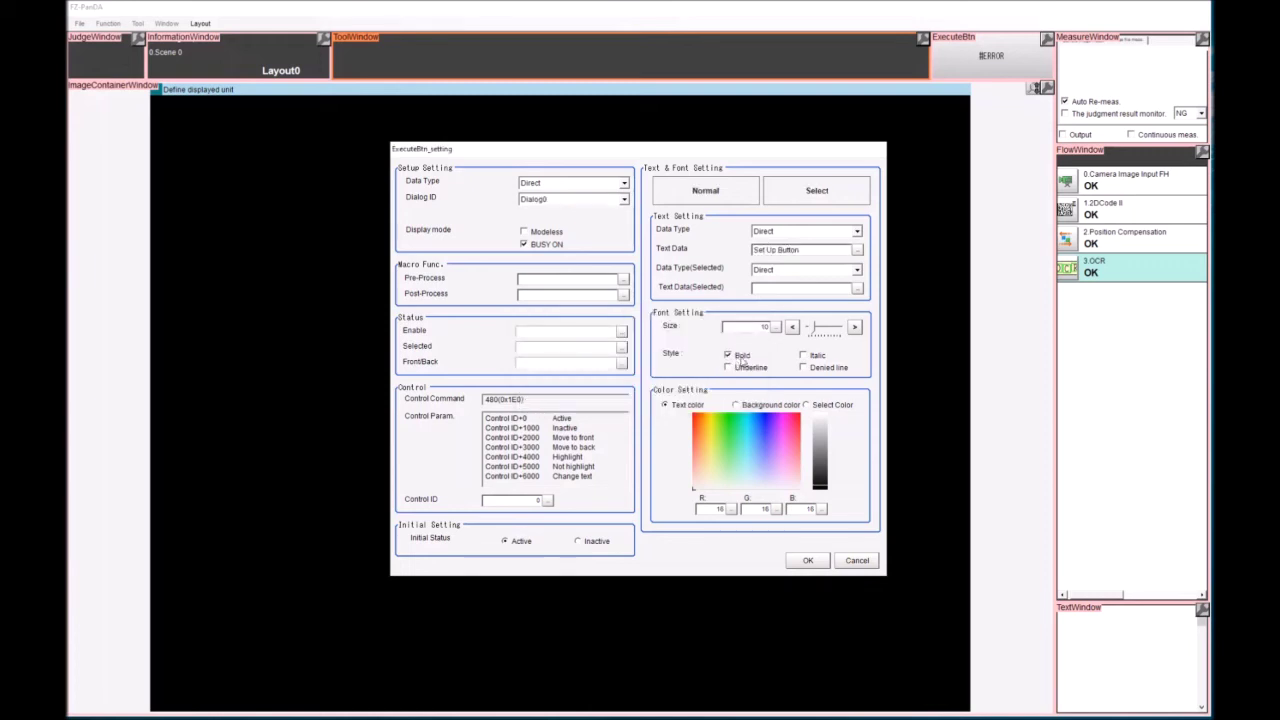
drag(813, 334, 818, 334)
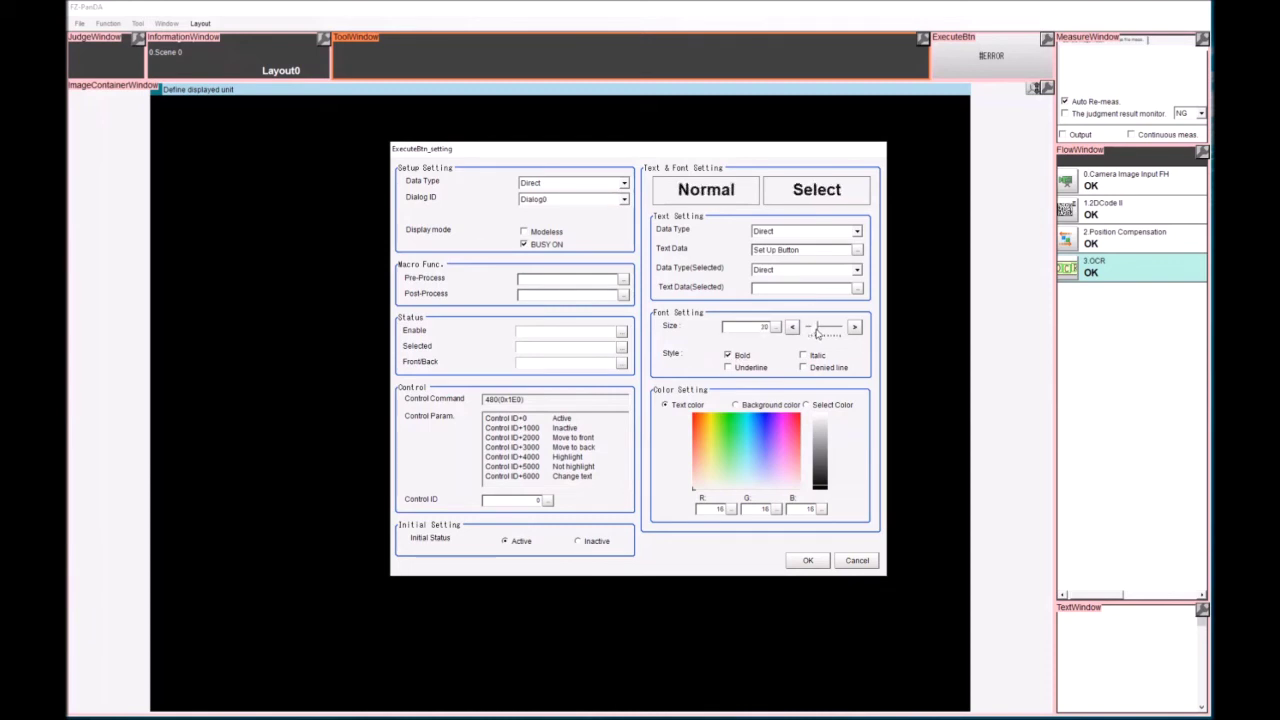
click(738, 405)
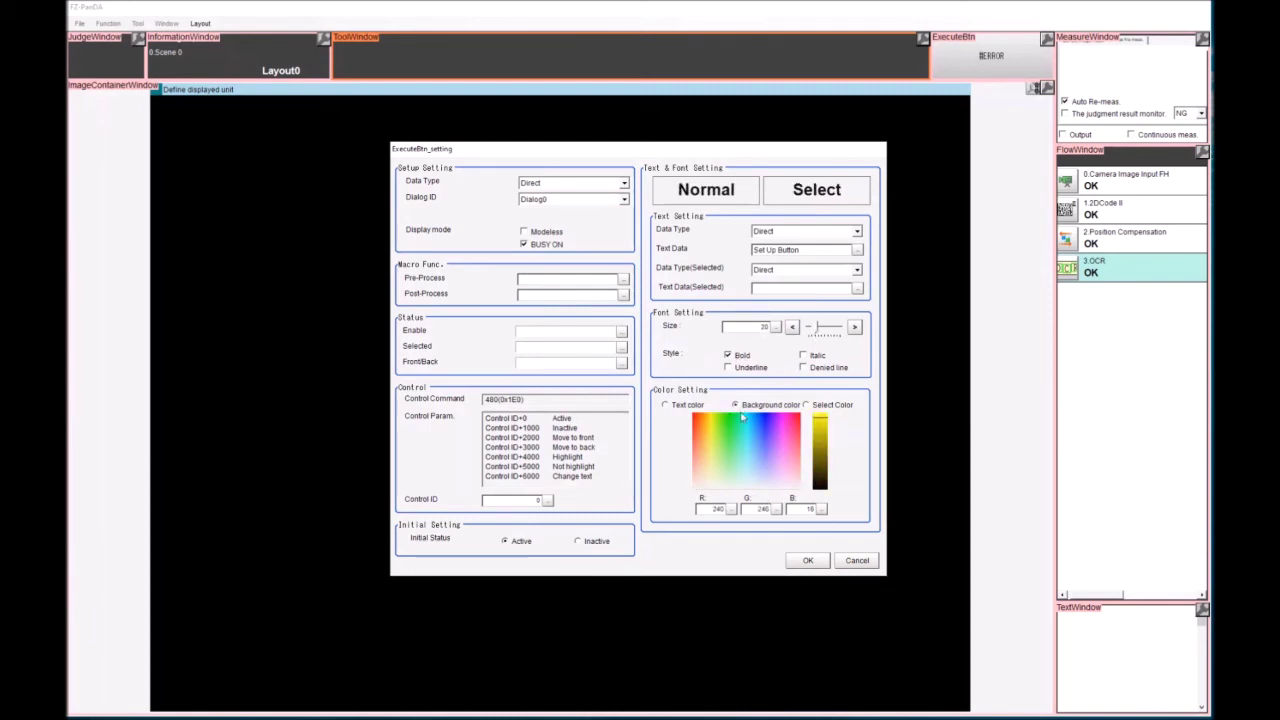
click(768, 421)
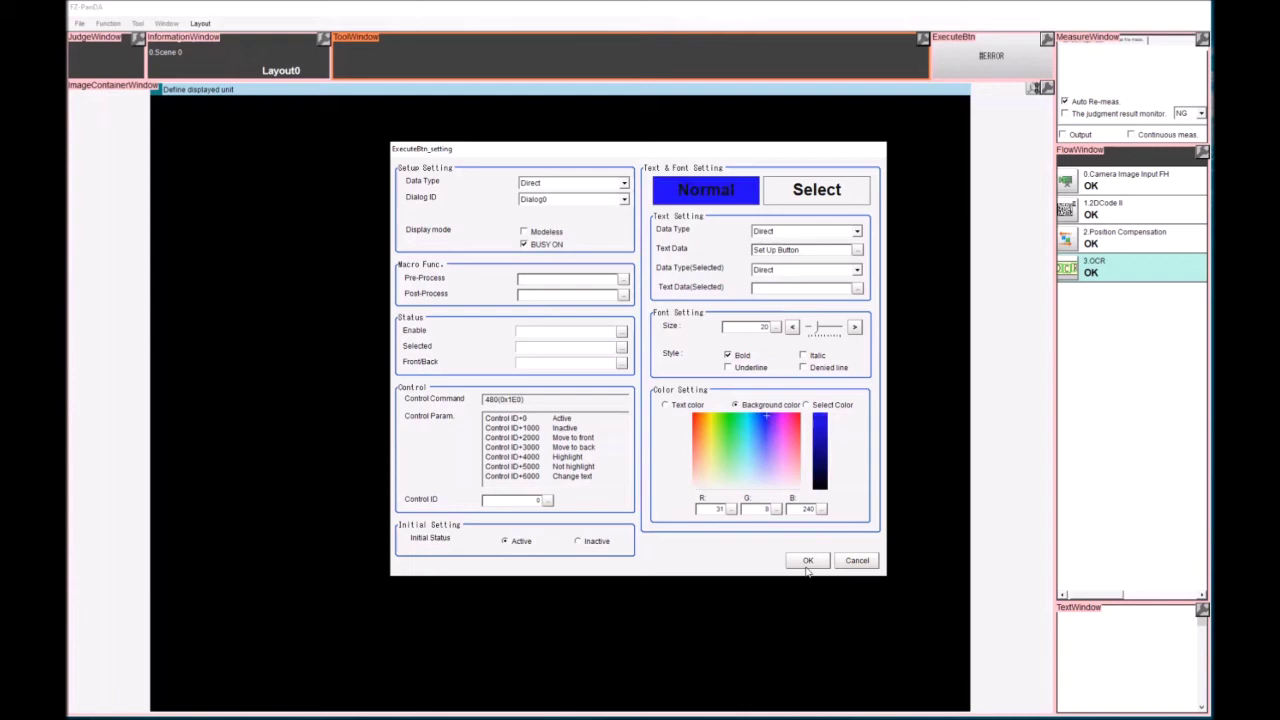
click(808, 560)
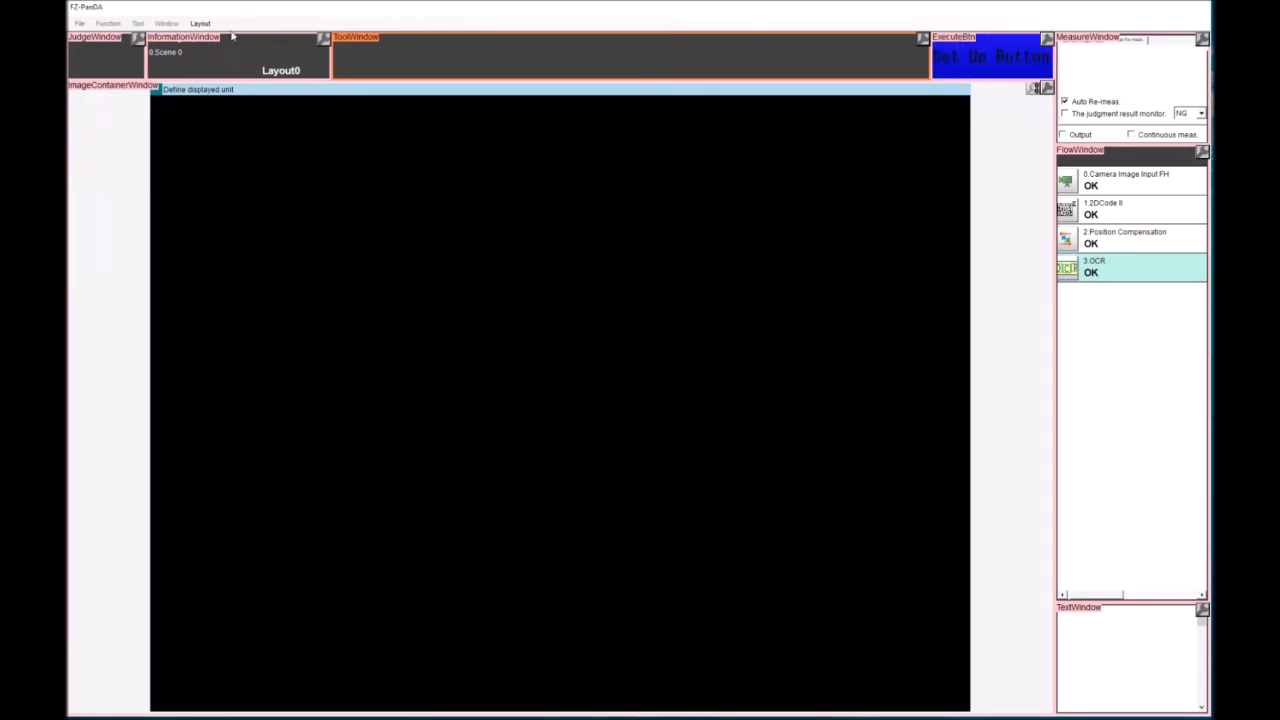
Step: End layout editing, then change the third verification string to 100631 in Set Up Data and save
click(200, 23)
click(222, 36)
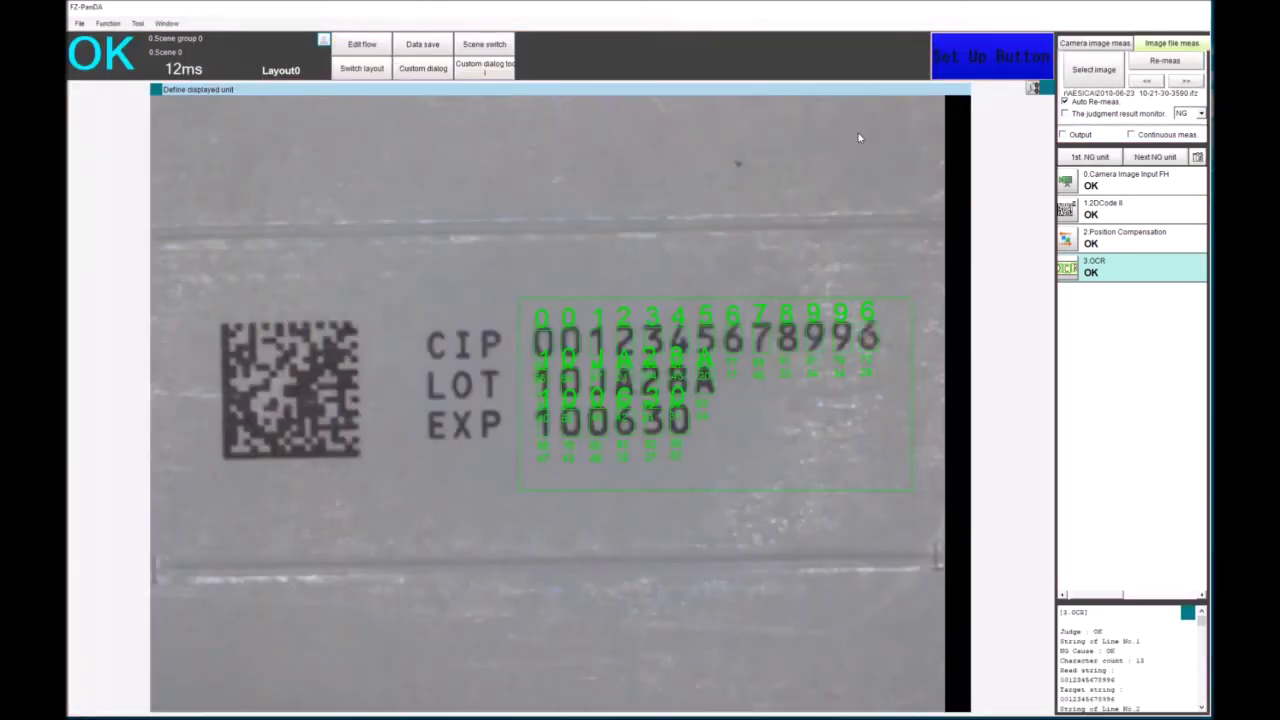
click(962, 64)
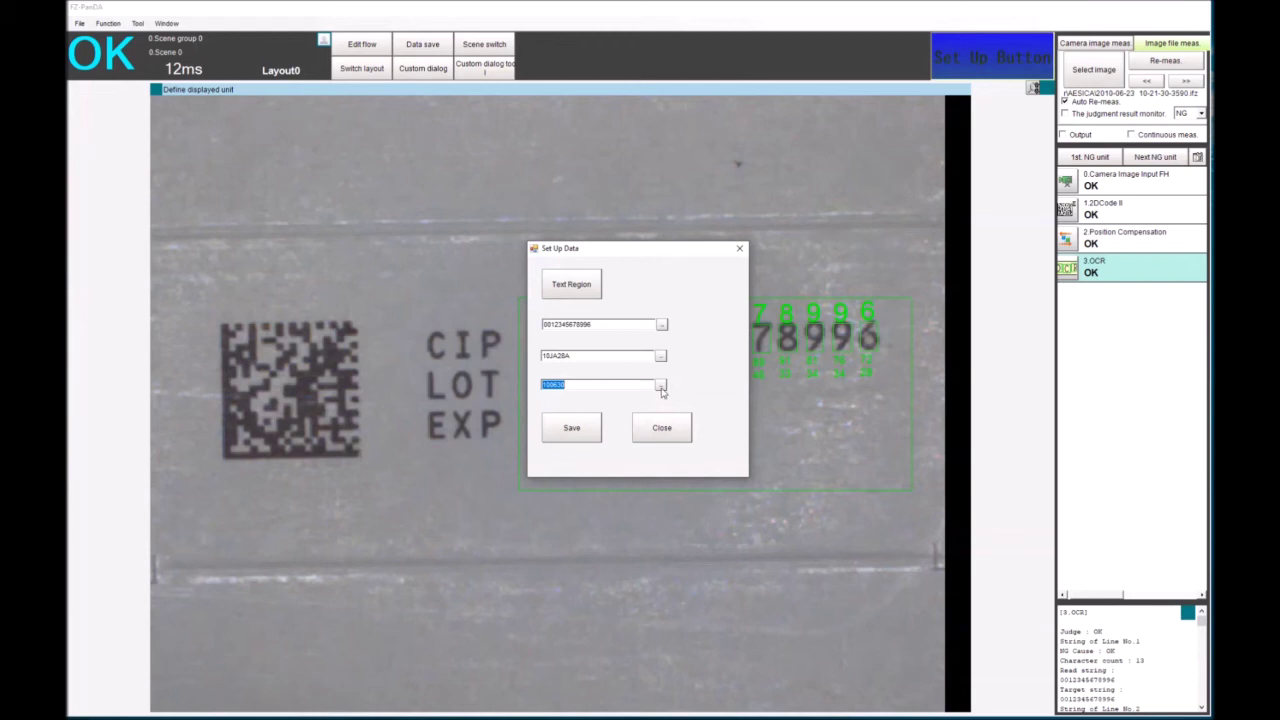
click(626, 388)
click(556, 446)
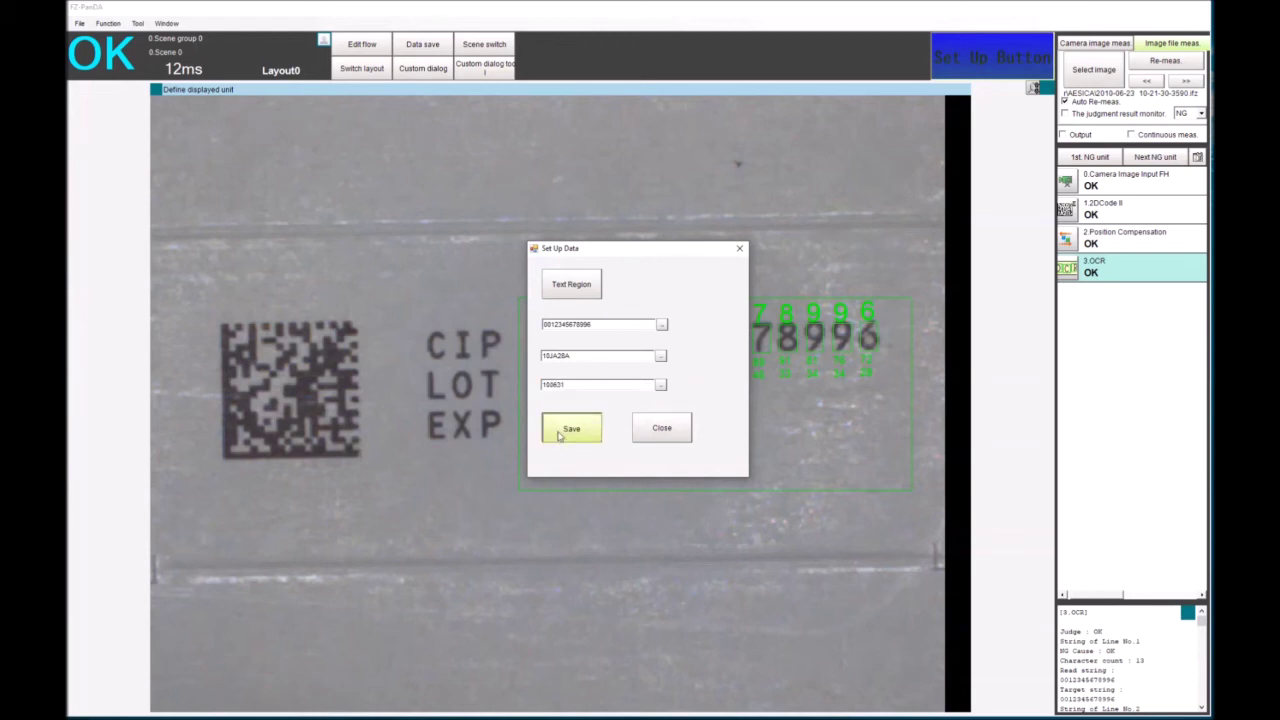
Step: Re-measure so the 3.OCR unit and overall result judge NG
click(1165, 63)
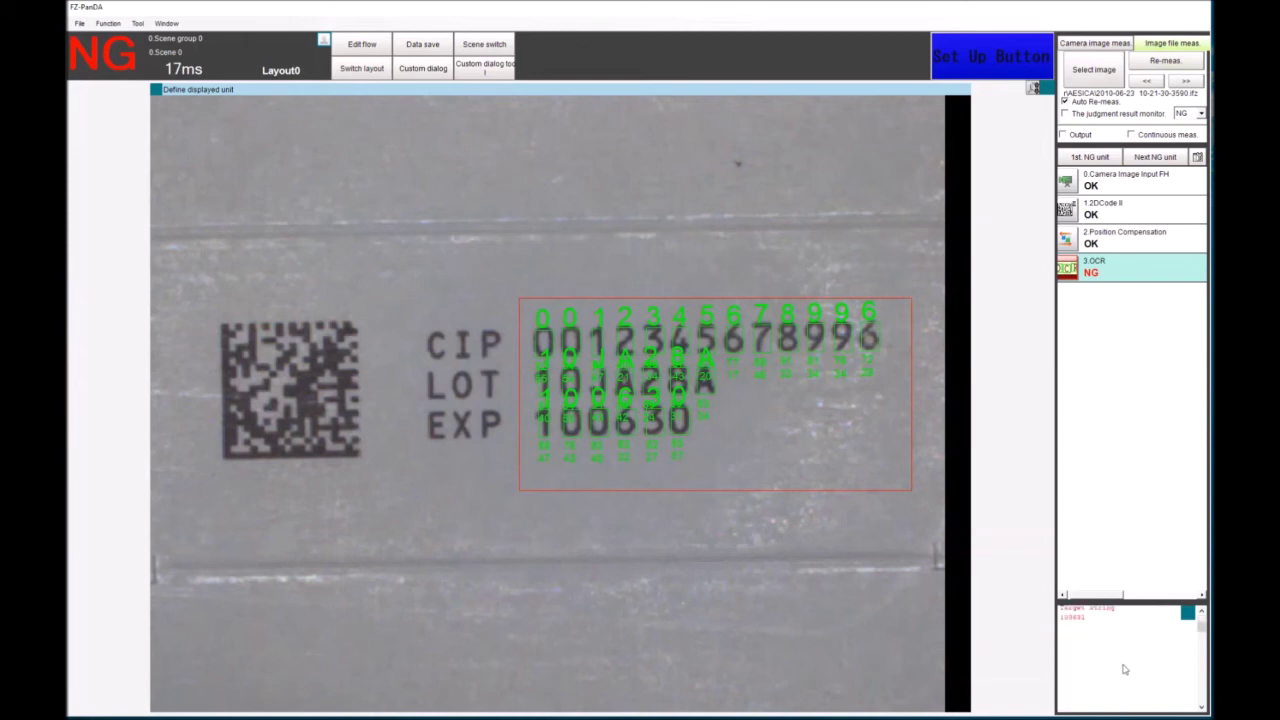
scroll(1103, 687, down, 5)
scroll(1178, 645, up, 3)
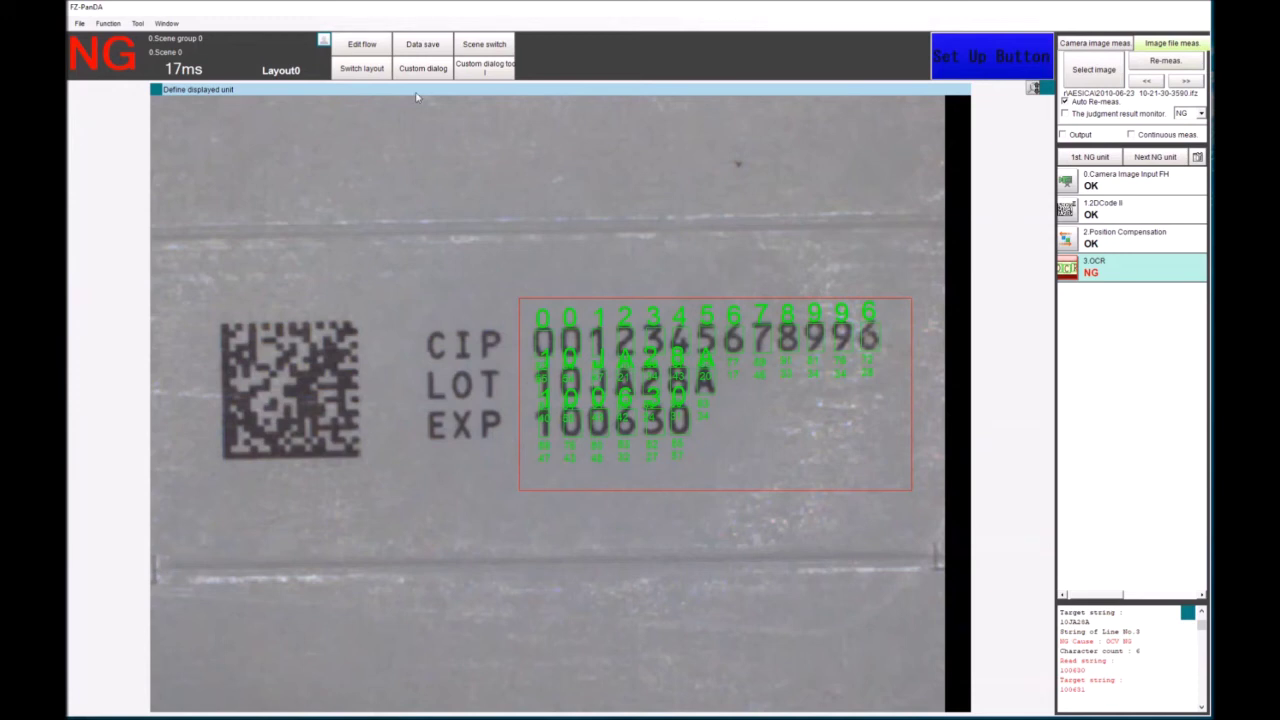
Step: Open the Set Up Data dialog (Dialog0) for editing and enlarge its design area
click(485, 67)
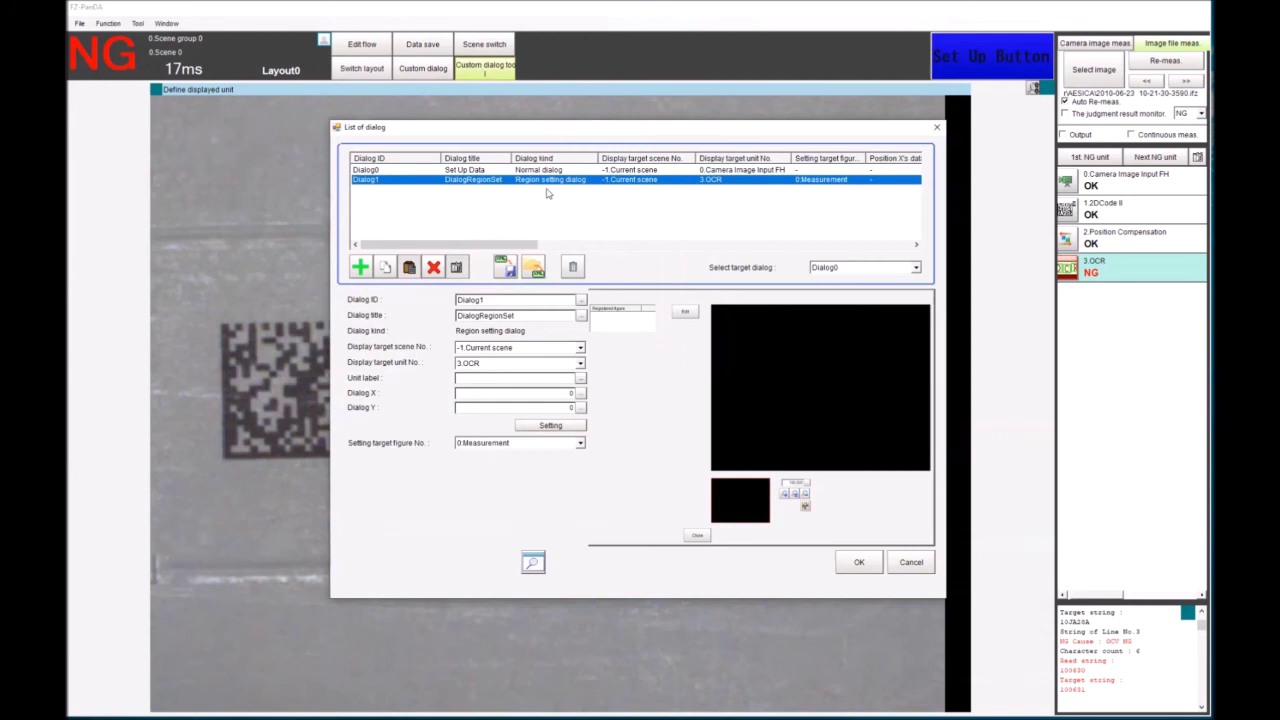
click(539, 170)
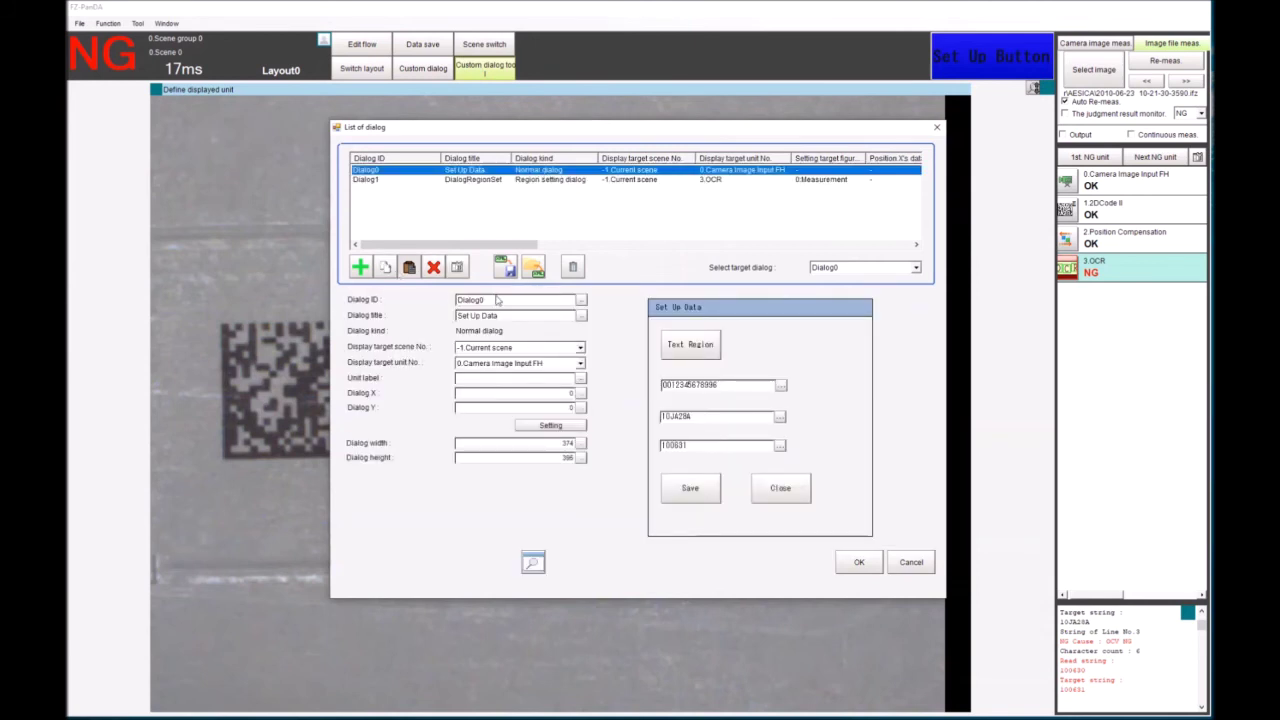
click(457, 267)
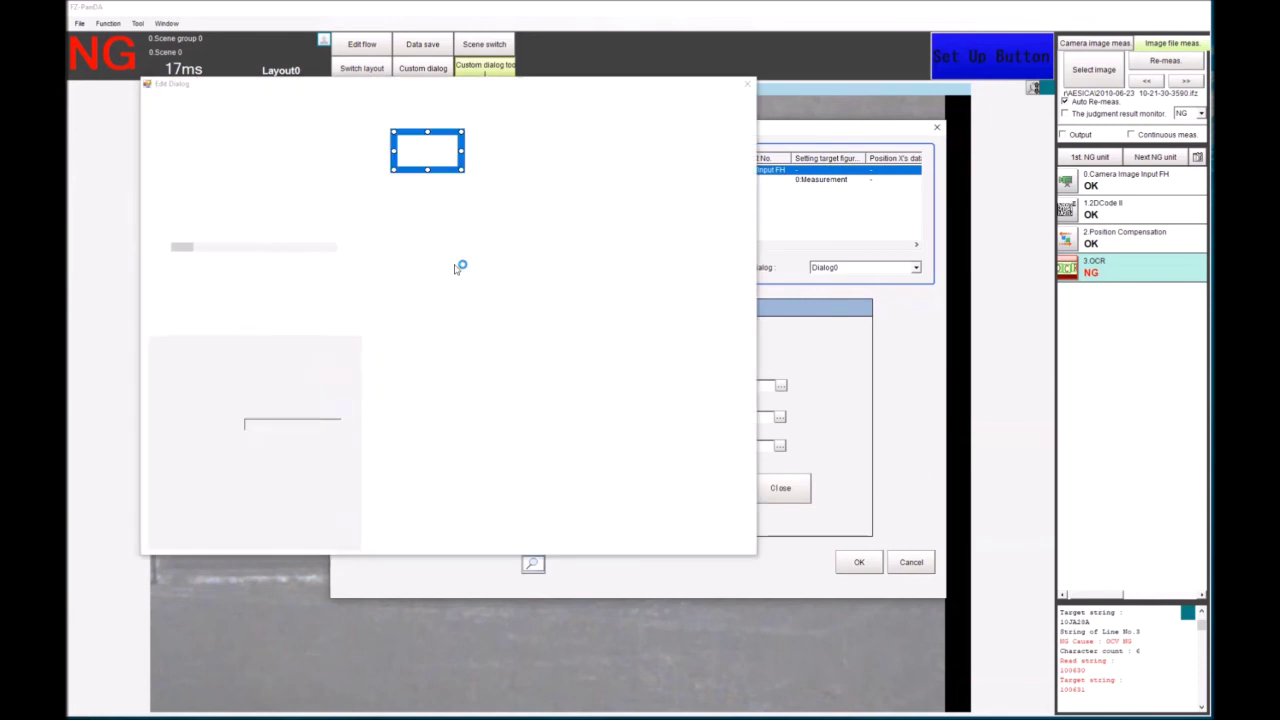
drag(200, 91, 359, 130)
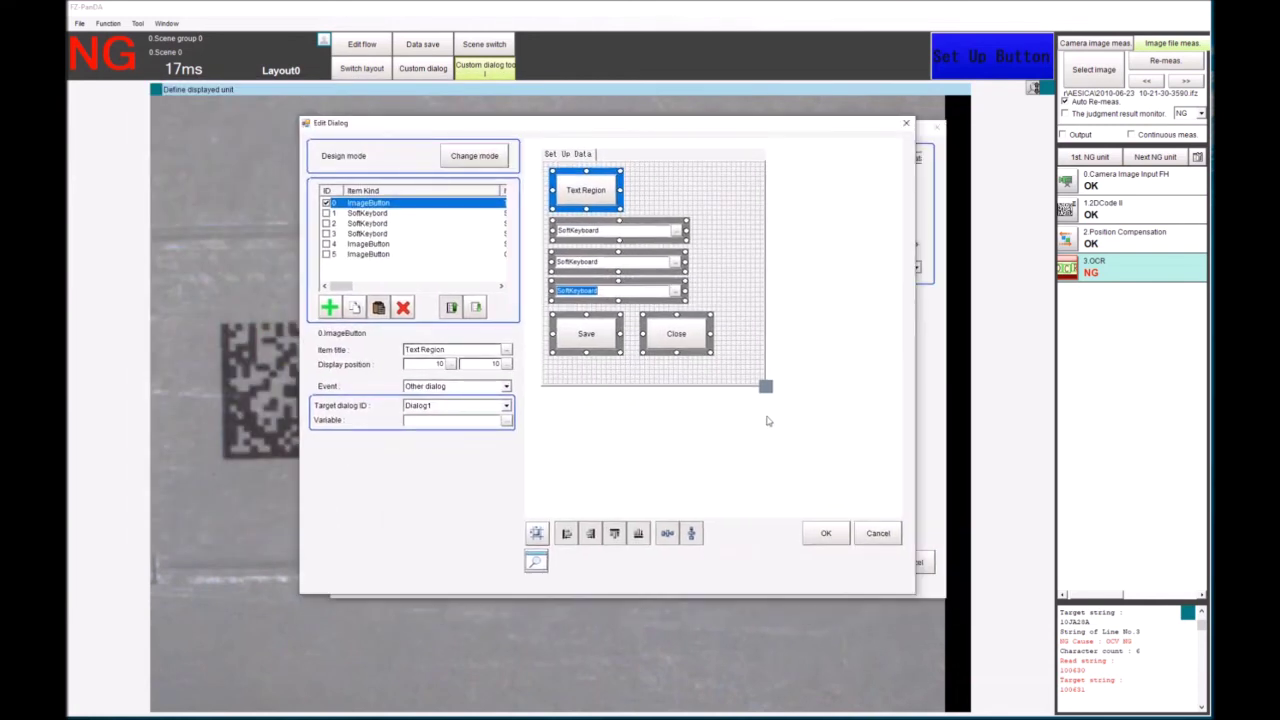
drag(766, 386, 851, 446)
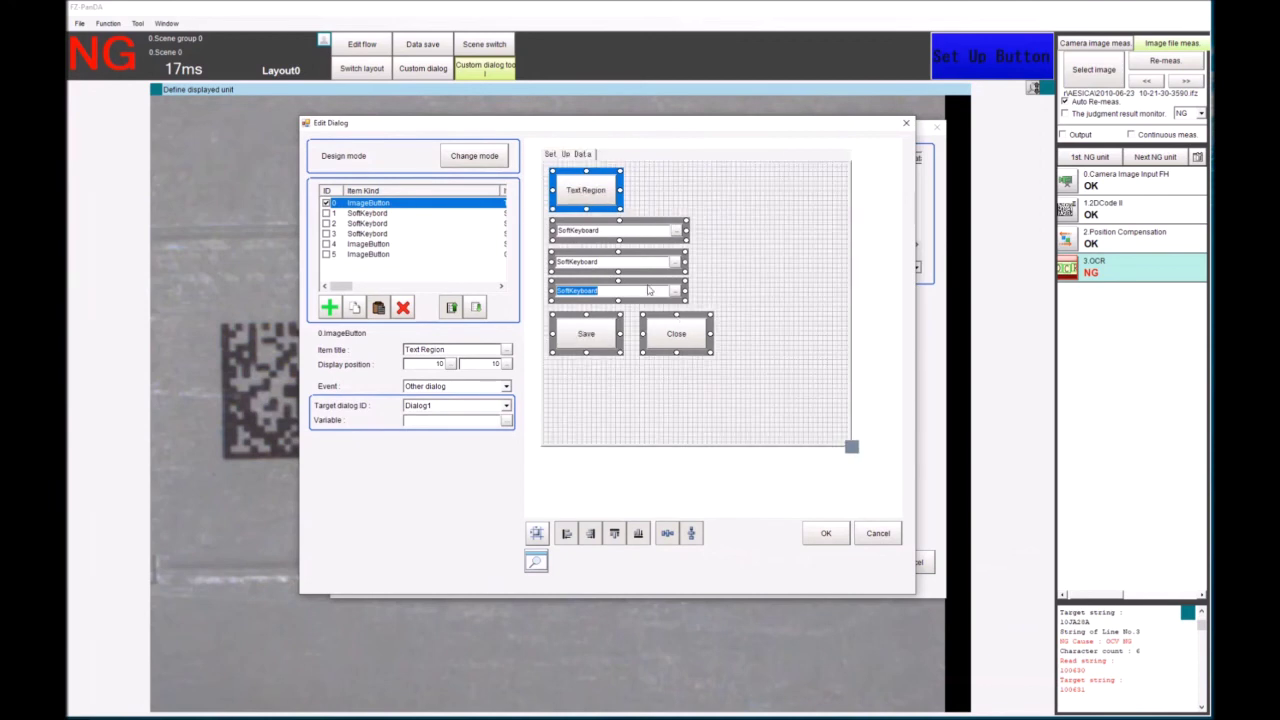
Step: Delete the third SoftKeyboard field and add a ComboBox below the second field
click(648, 286)
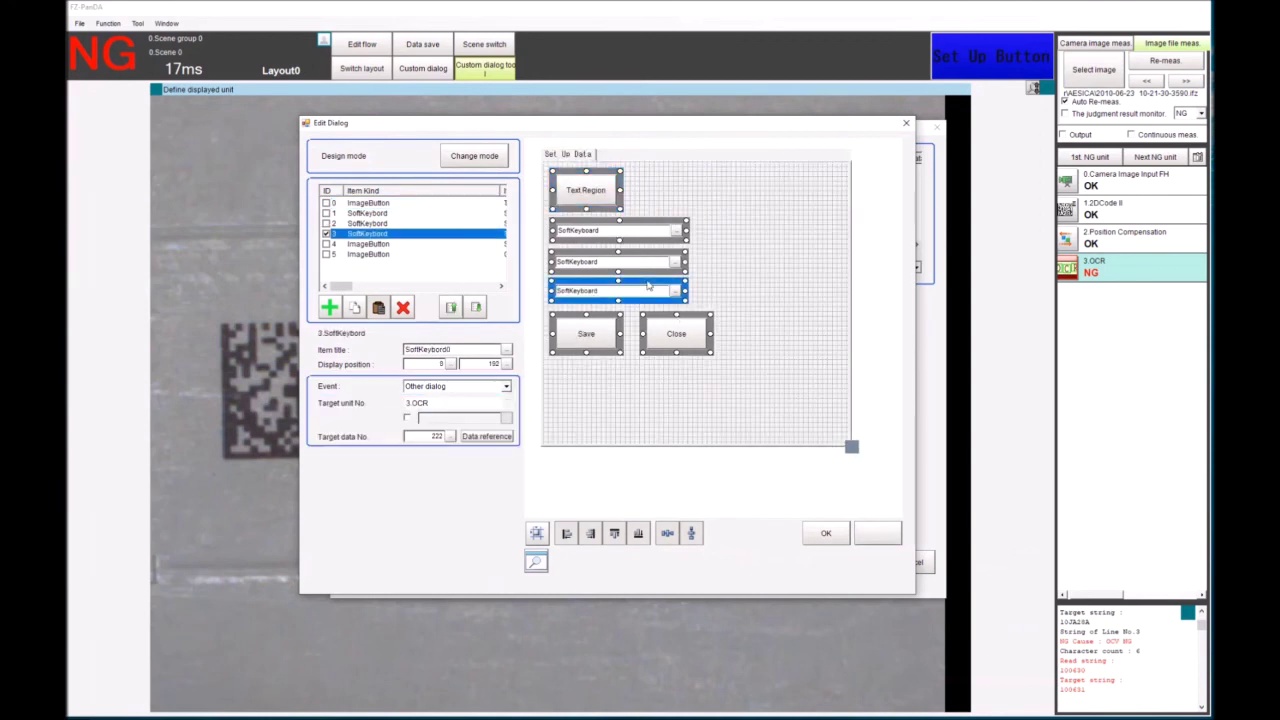
click(403, 308)
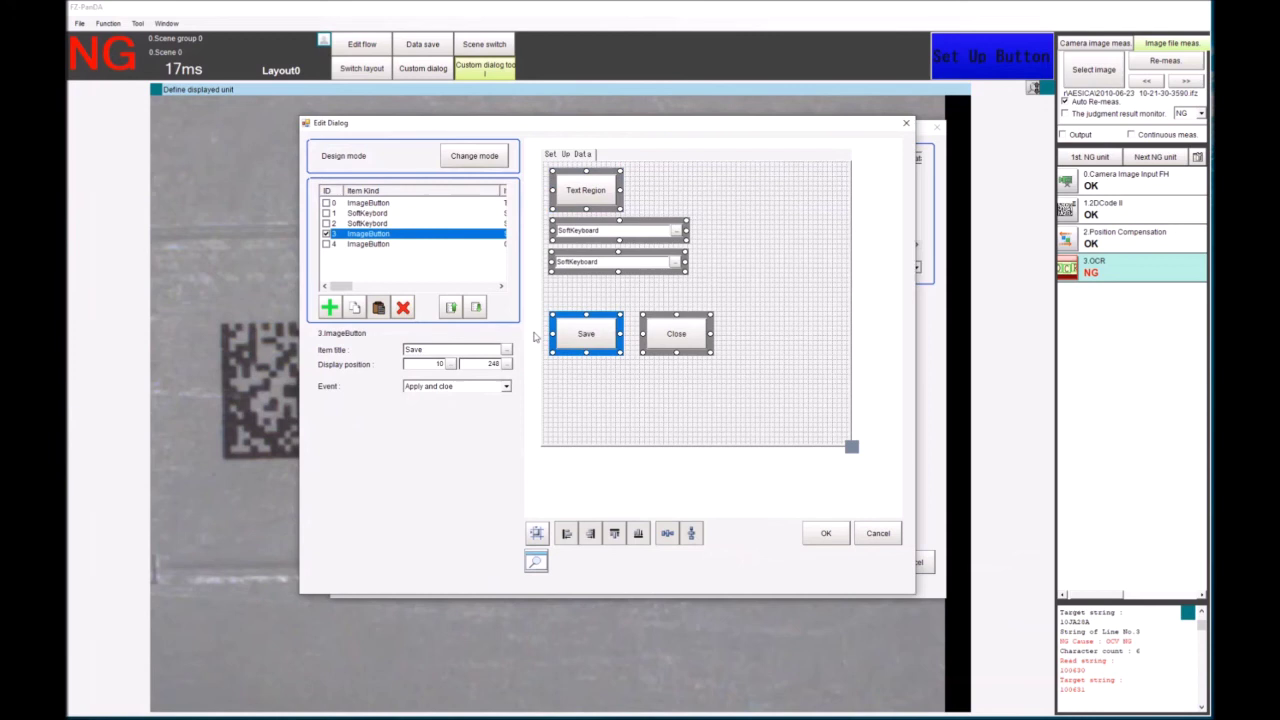
click(327, 309)
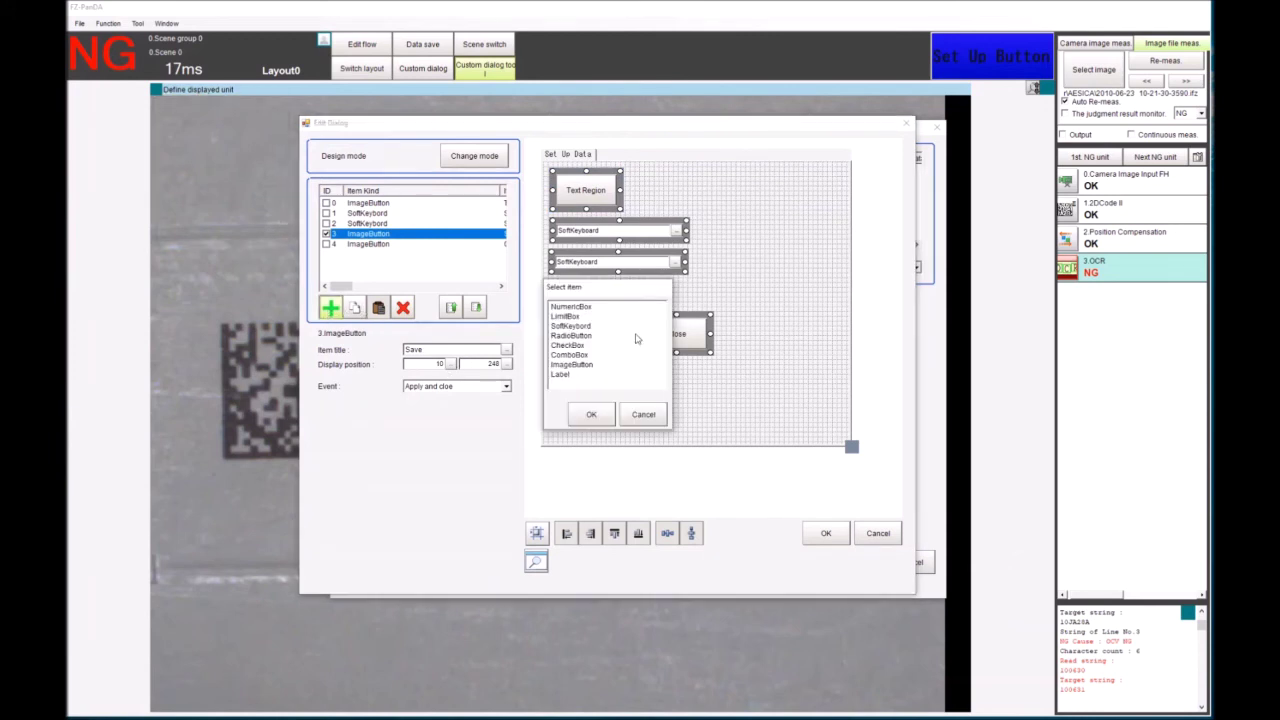
click(572, 355)
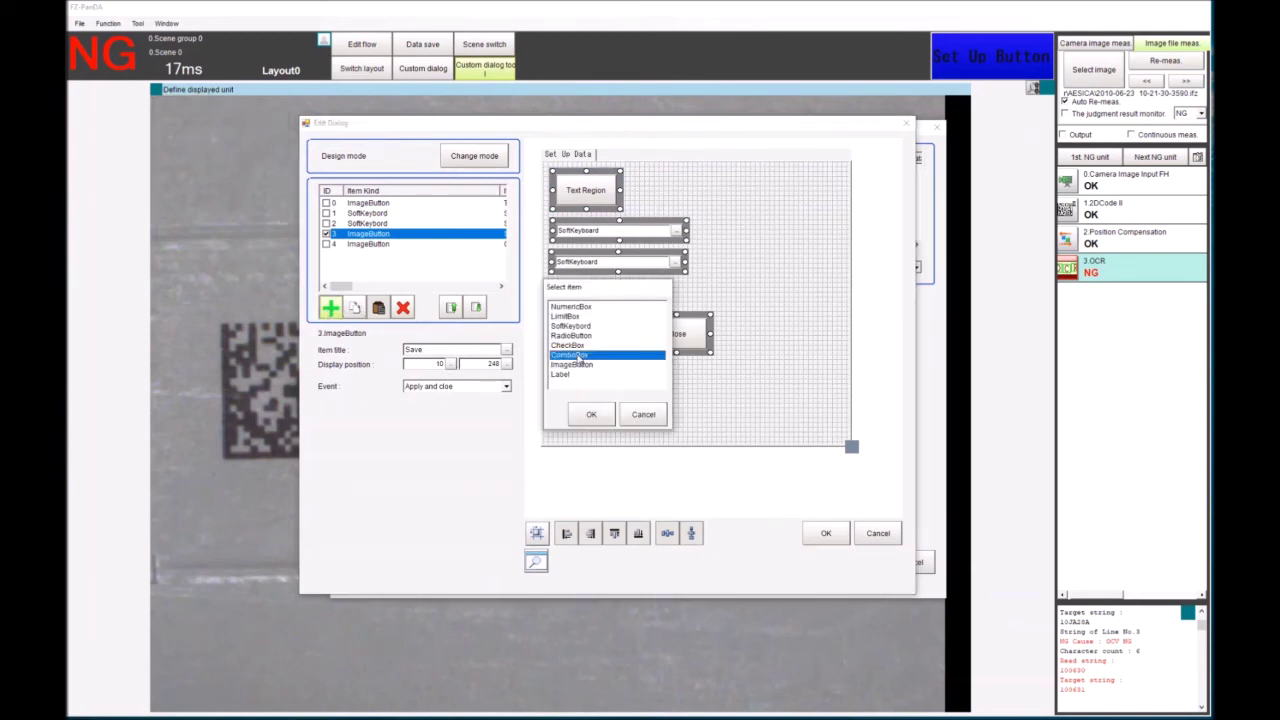
click(591, 414)
drag(700, 175, 700, 287)
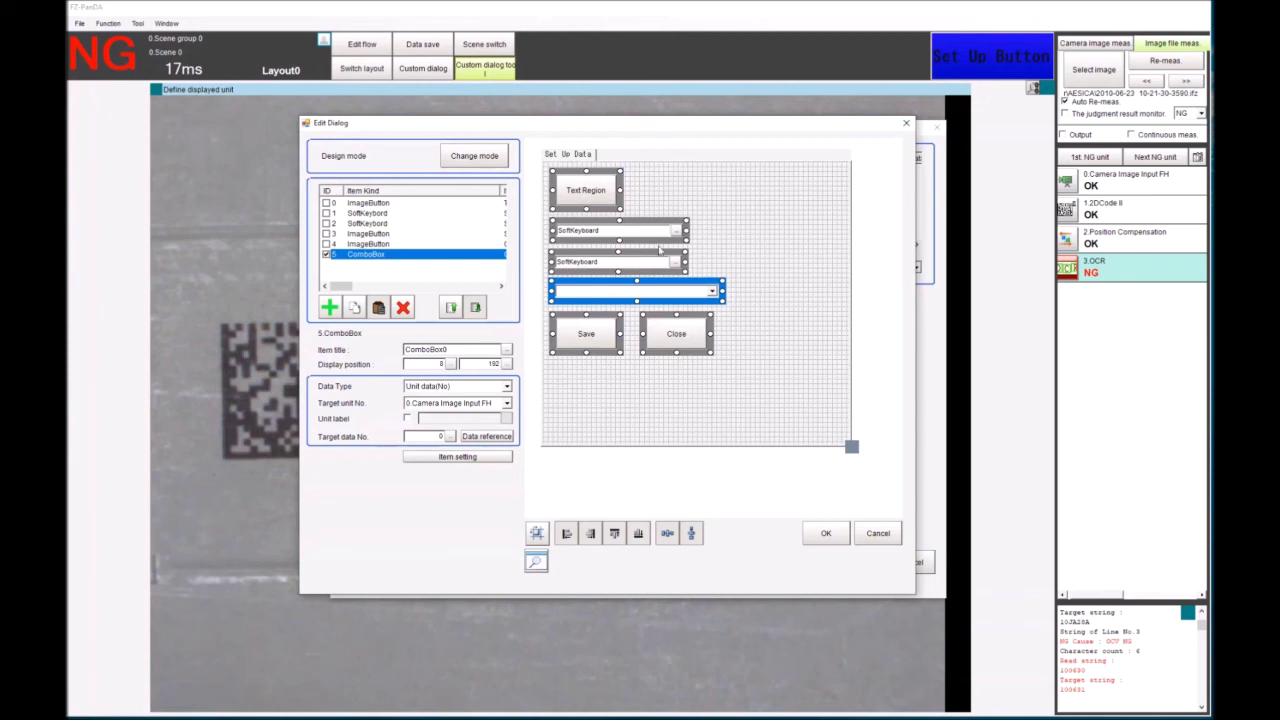
Step: Target ComboBox0 at the 3.OCR unit, confirm its data number, and bring up Item setting
click(506, 404)
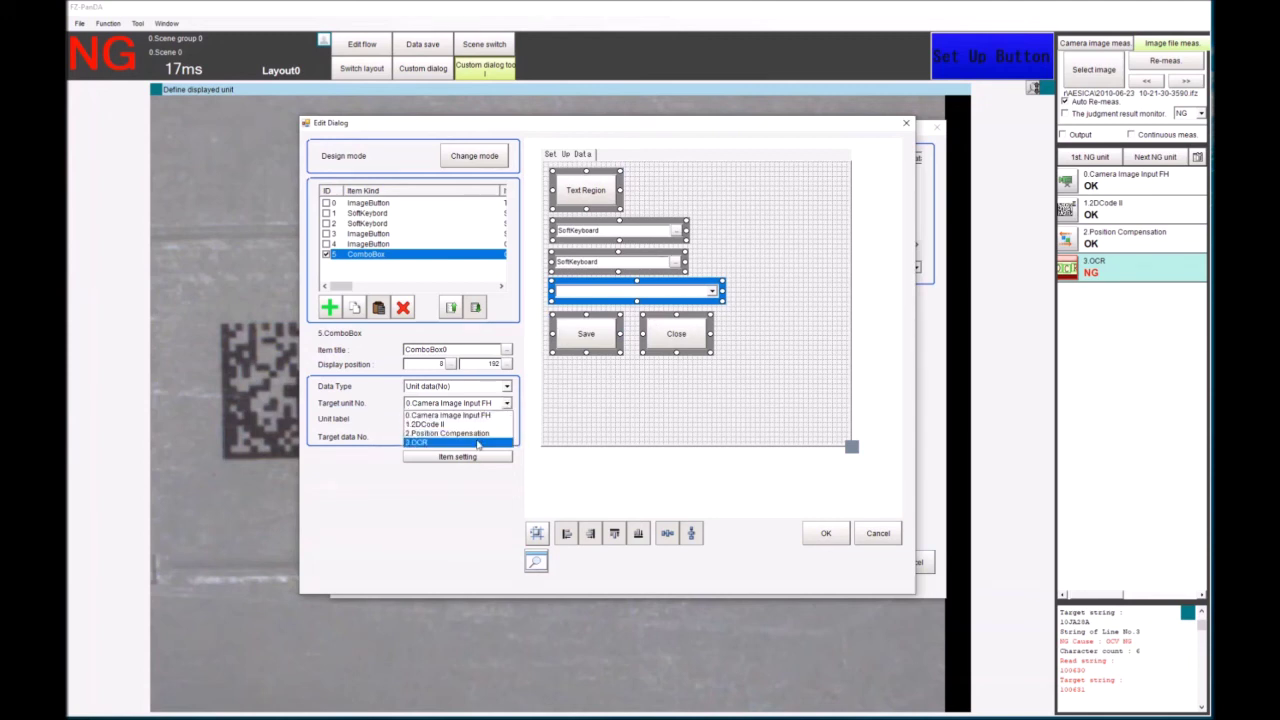
click(478, 444)
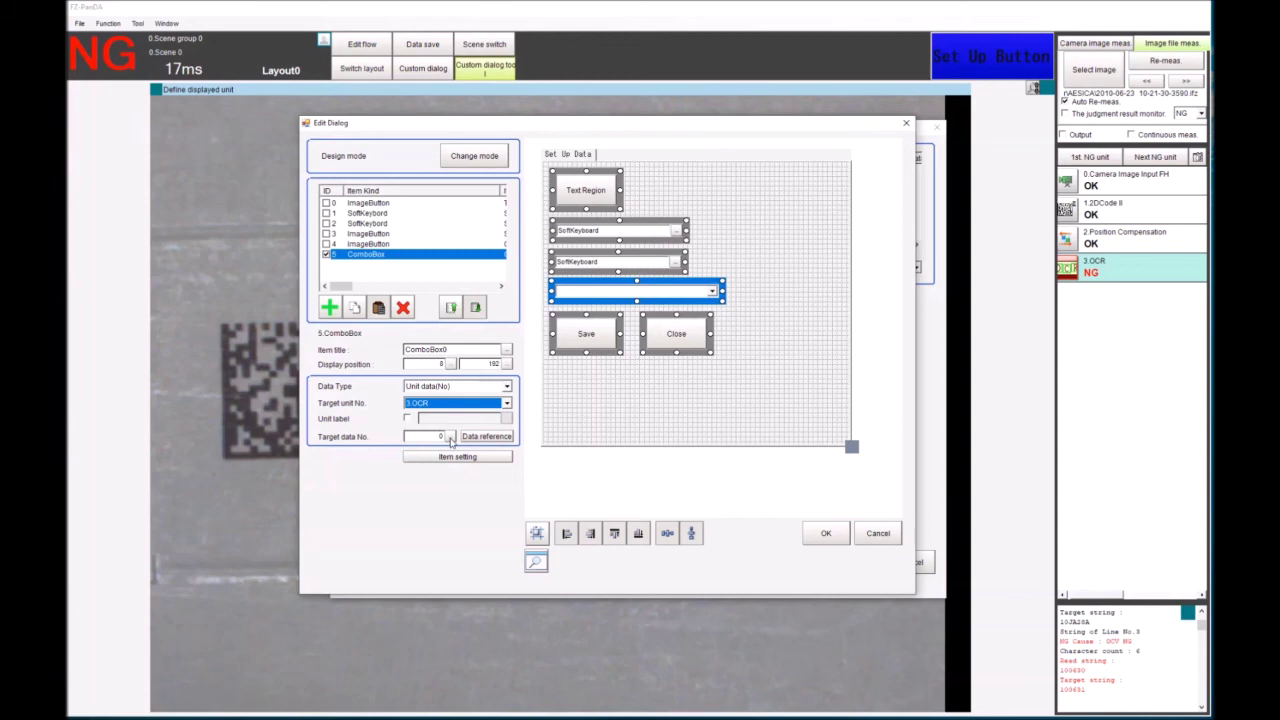
click(445, 441)
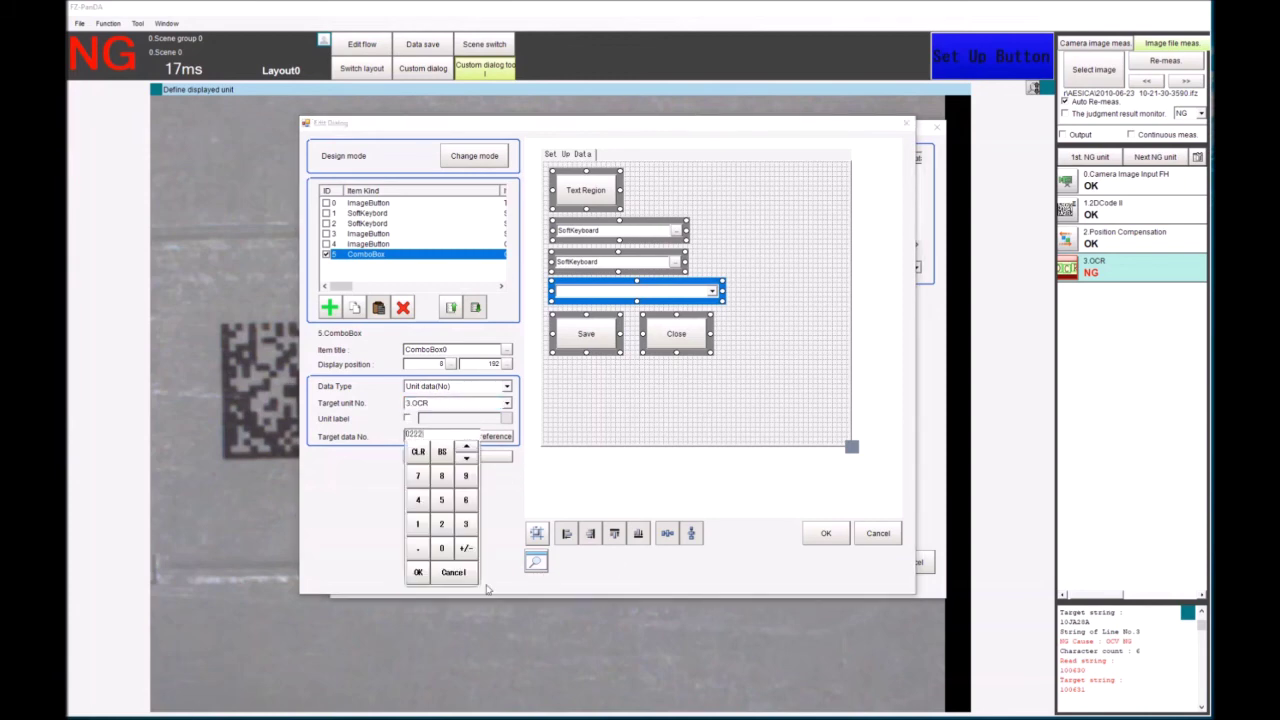
click(418, 572)
click(425, 456)
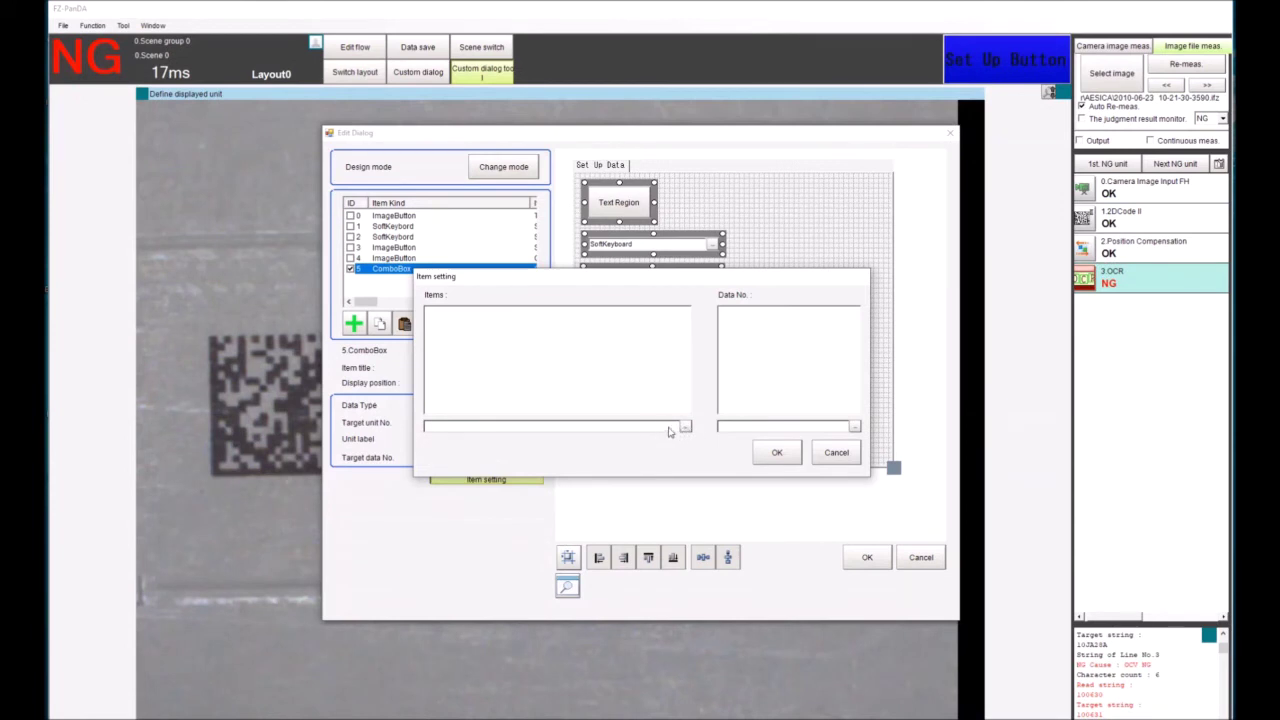
Step: Add the first combo box item Product1 with data value 100630
click(686, 427)
text(A)
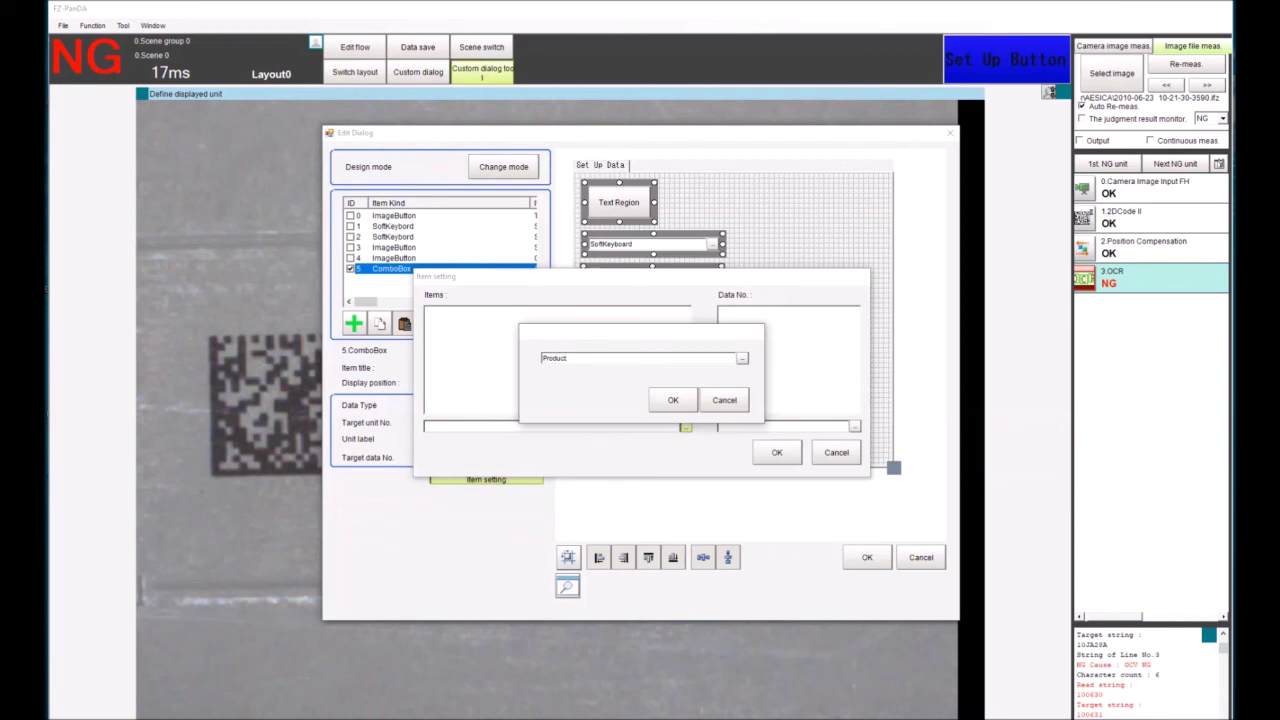
click(672, 402)
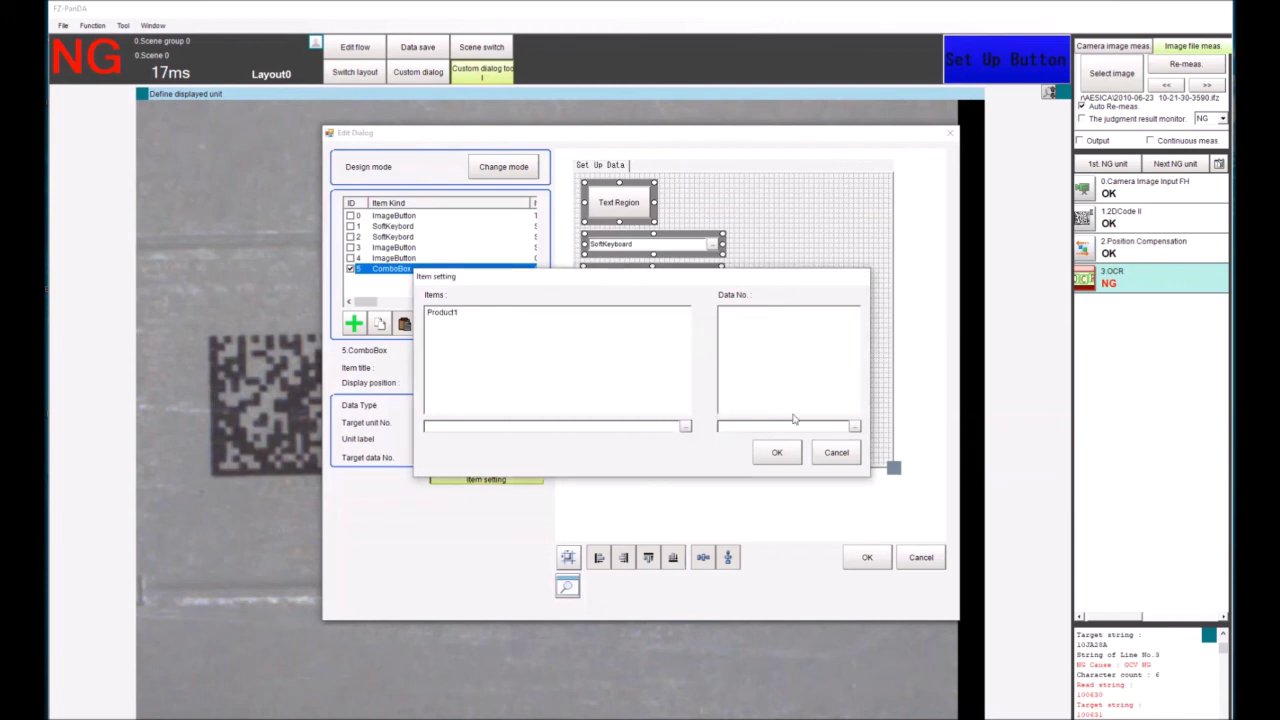
click(855, 427)
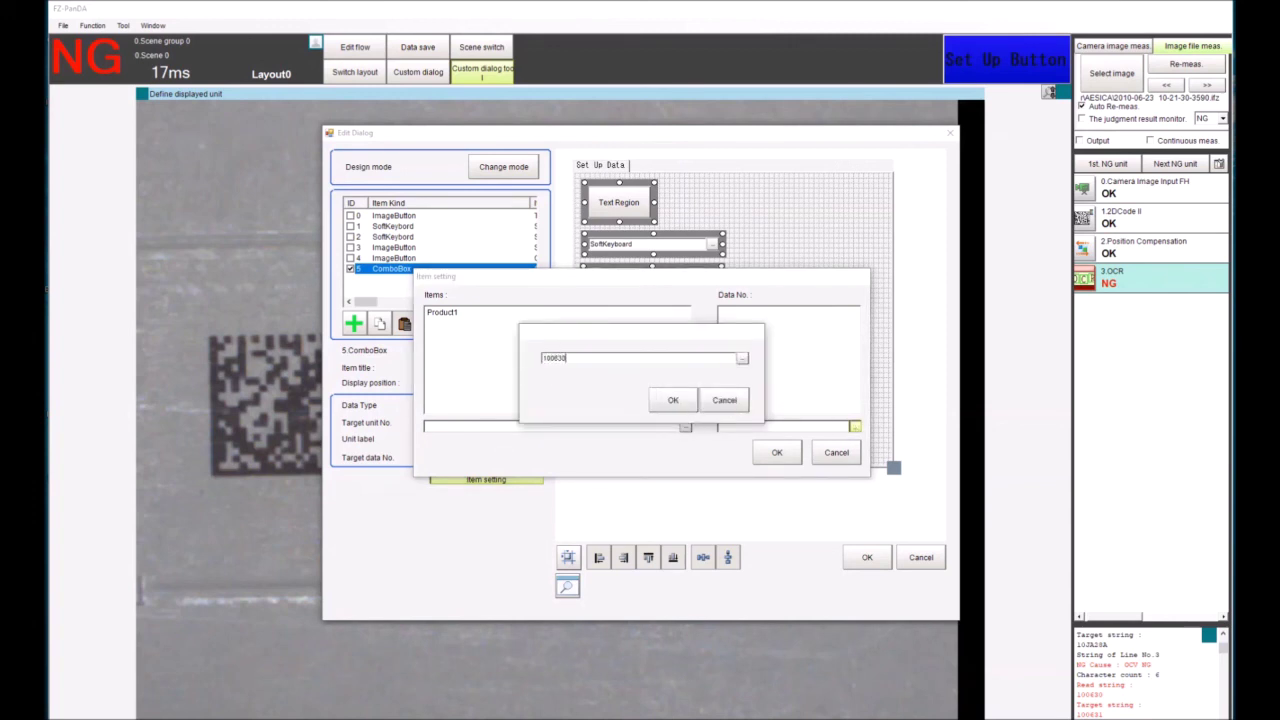
click(673, 400)
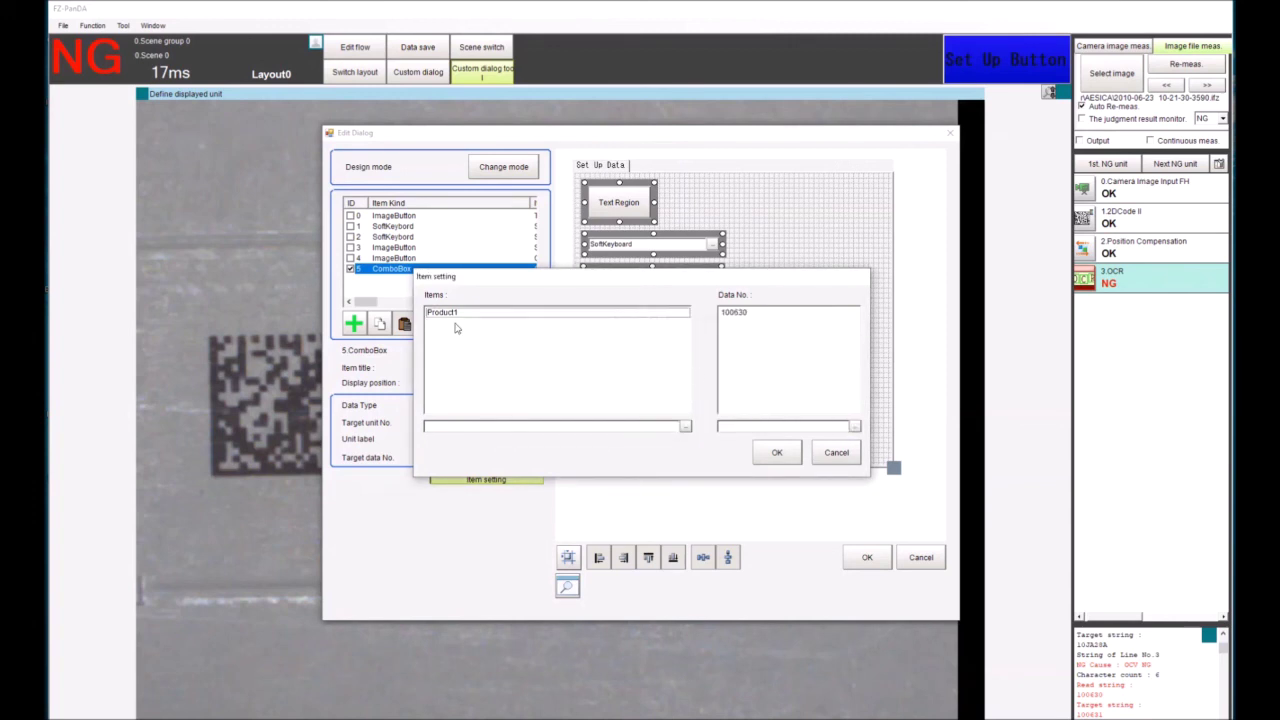
Step: Add the second item Product2 with data value 111111
click(685, 427)
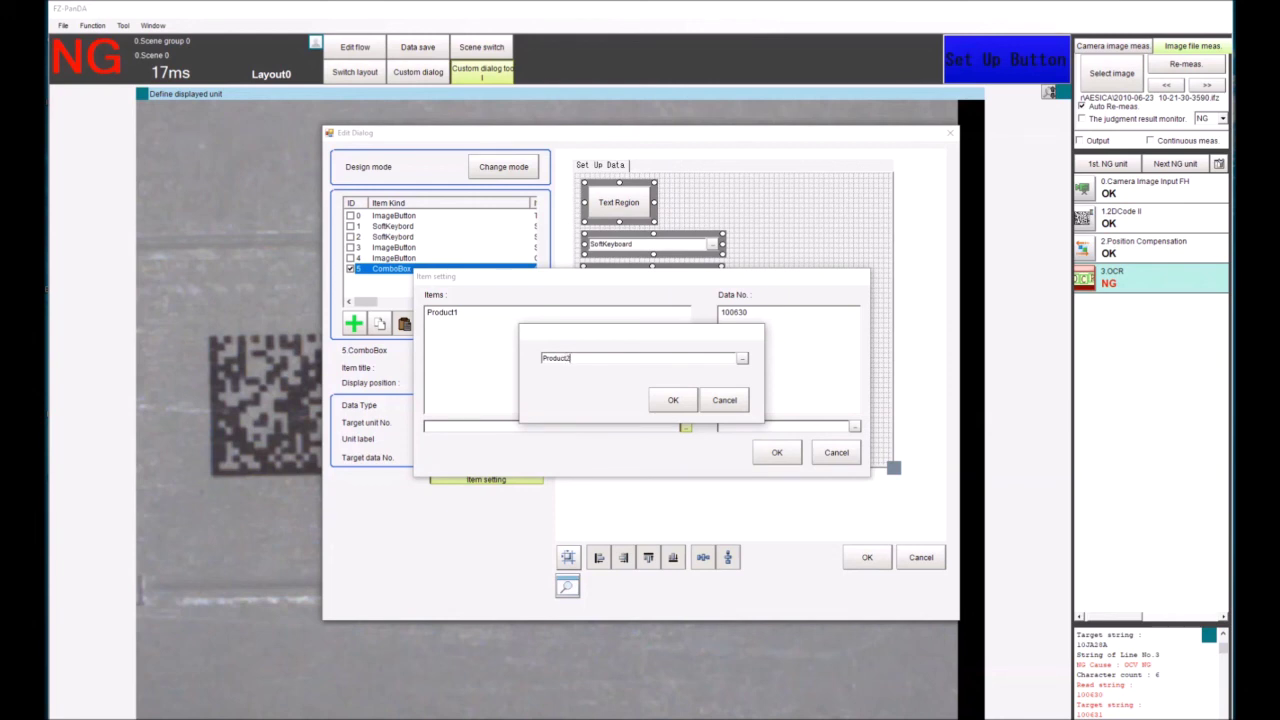
click(673, 400)
click(855, 427)
text(111111)
click(673, 400)
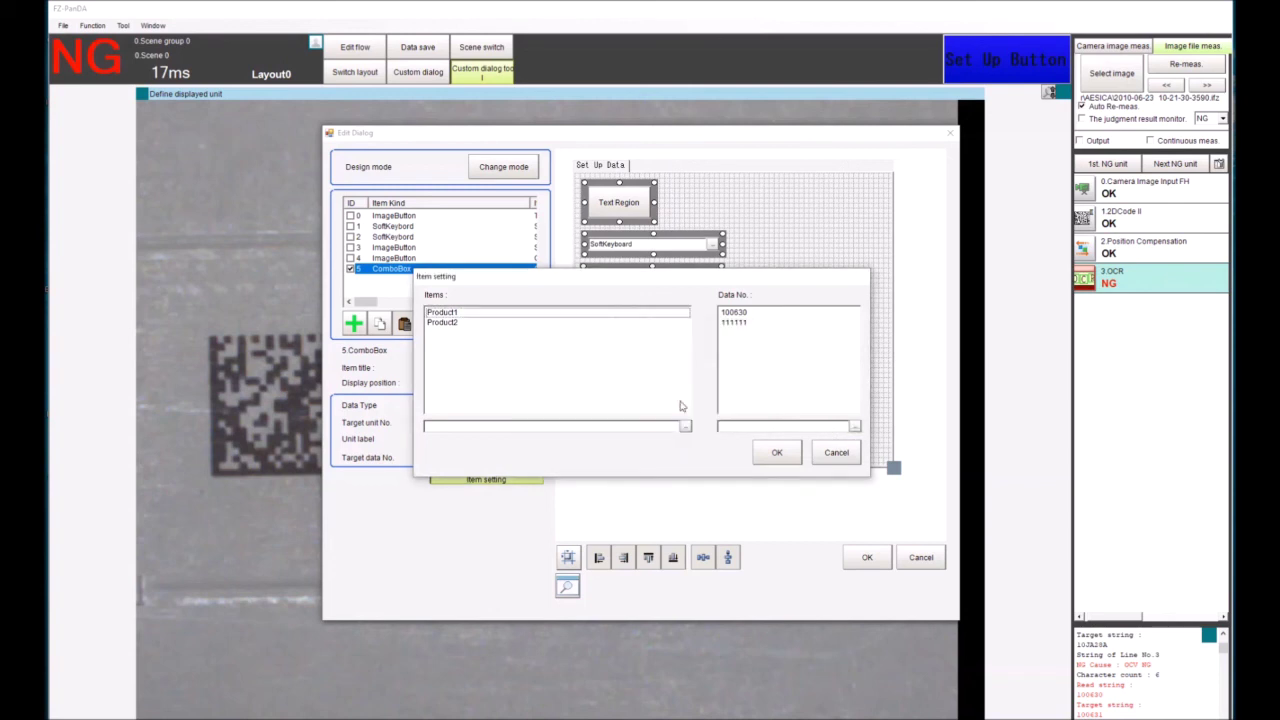
Step: Add the third item Product3 with data value 2222222 and finish the item list
click(685, 427)
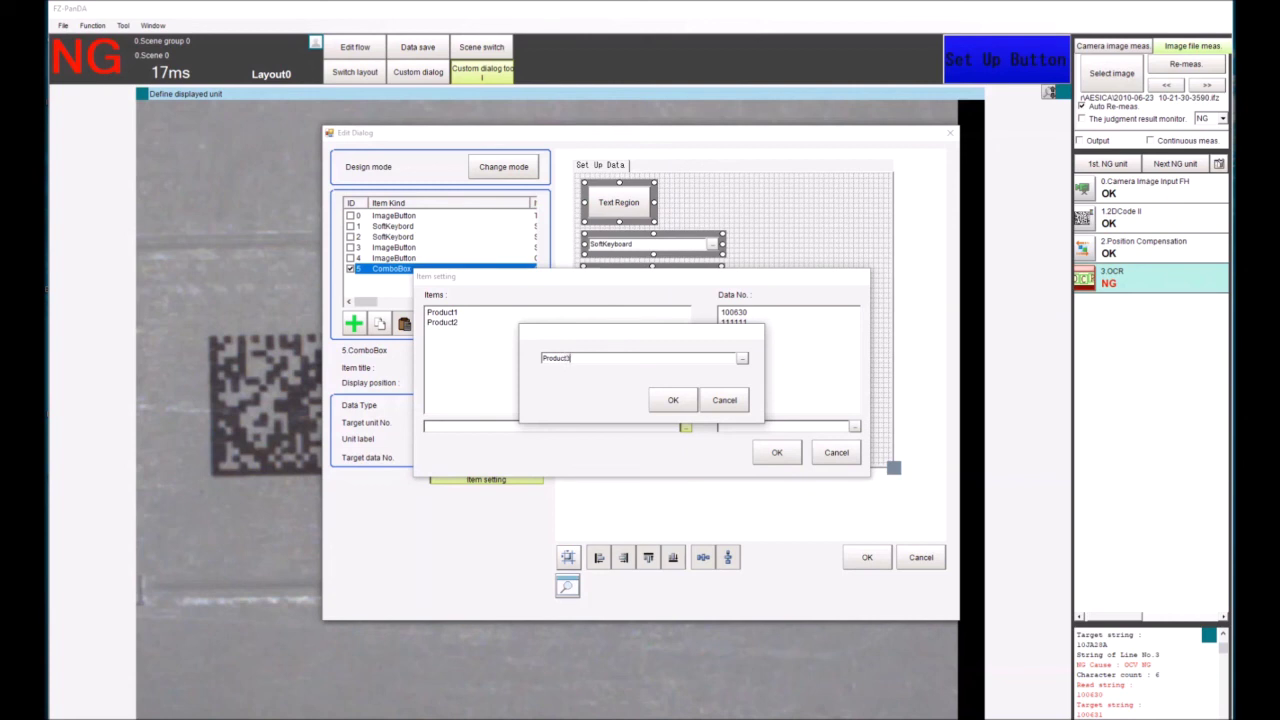
click(673, 400)
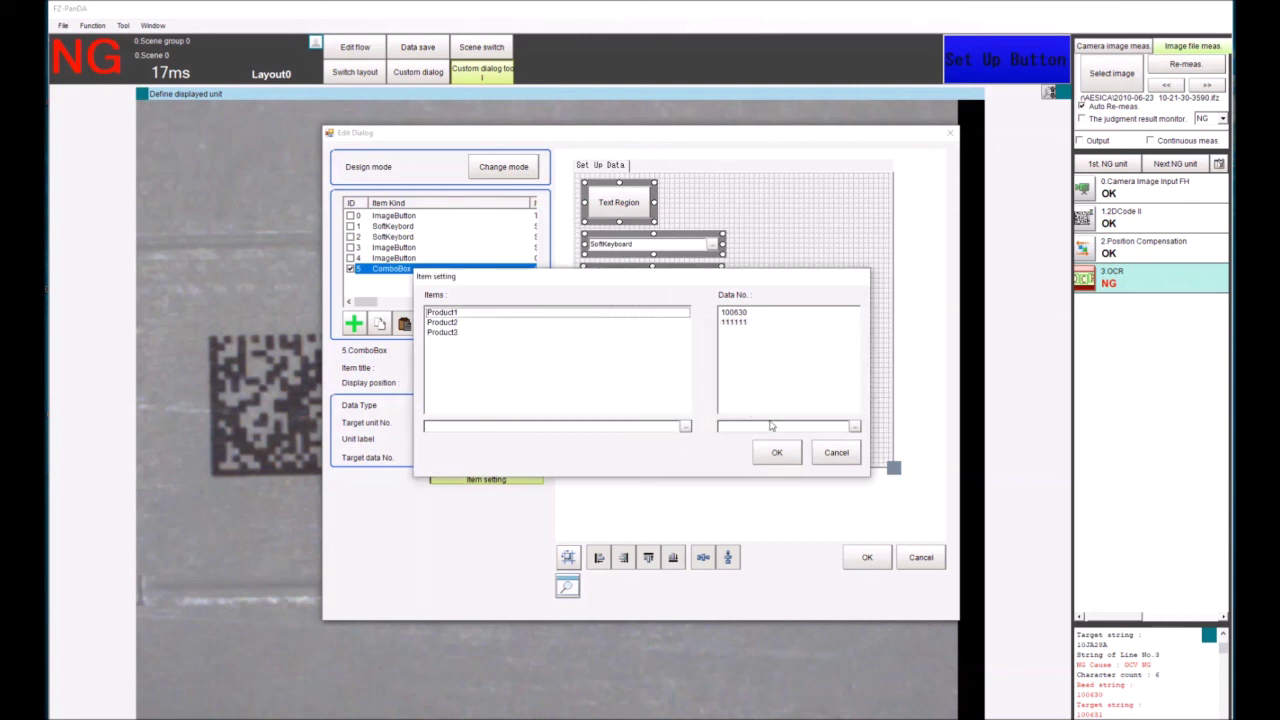
click(855, 427)
text(2222222)
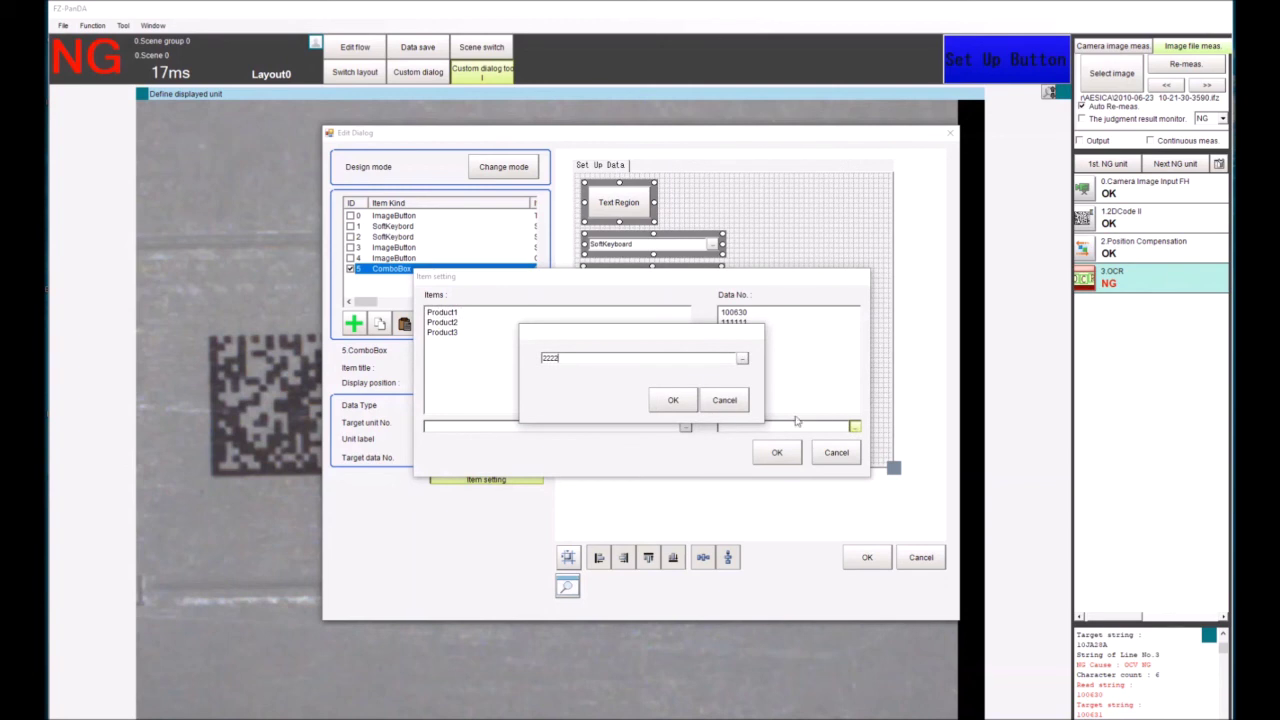
click(675, 402)
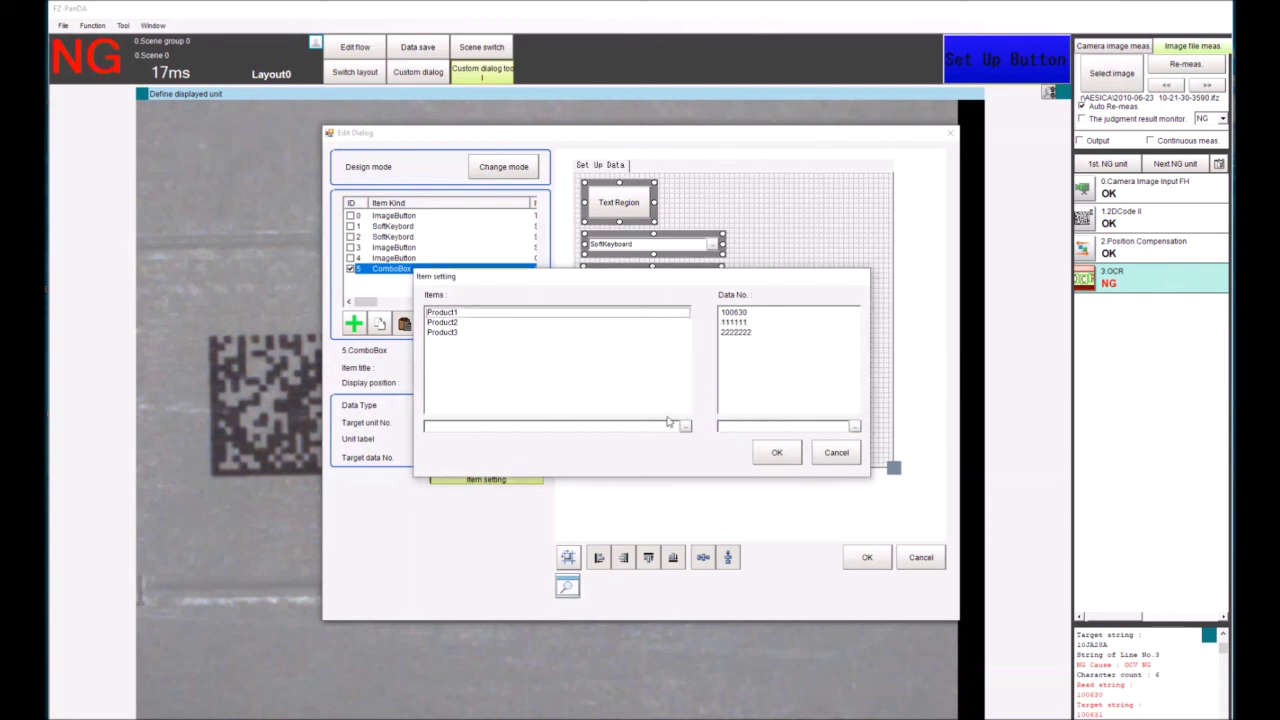
click(776, 453)
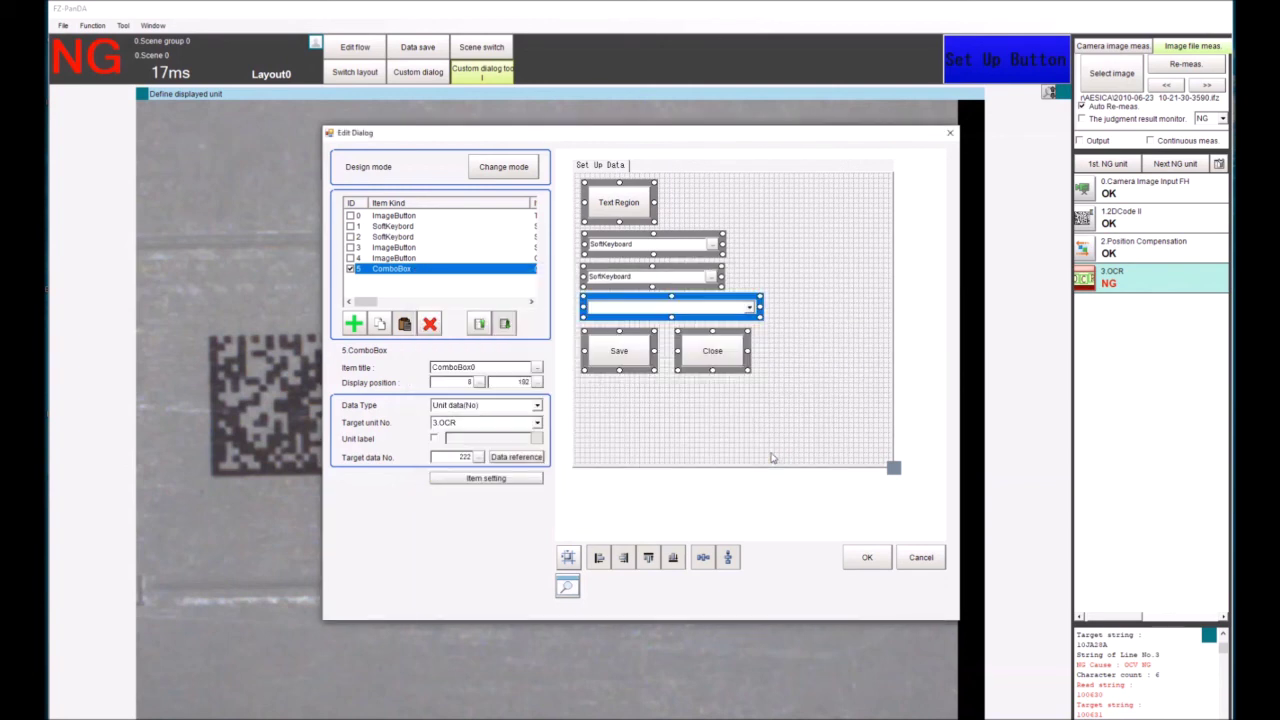
Step: Close the dialog list, choose Product1 in Set Up Data, save, and re-measure for OK
click(865, 557)
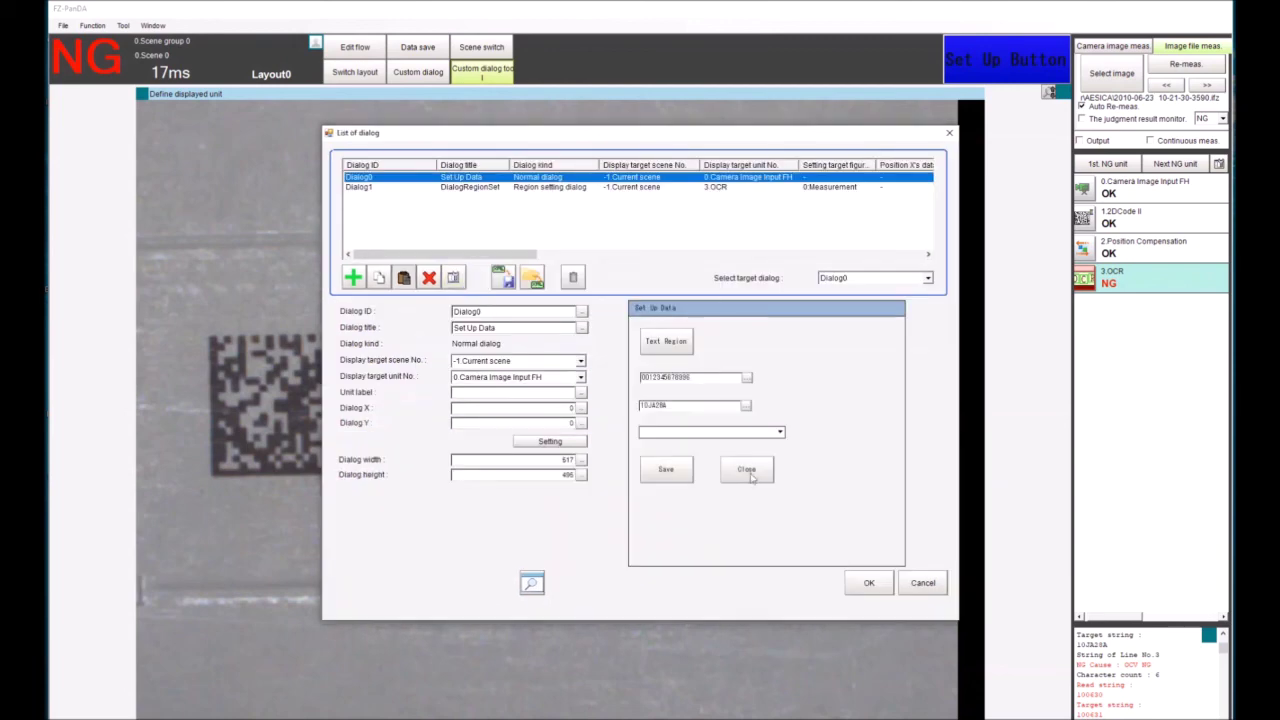
click(868, 583)
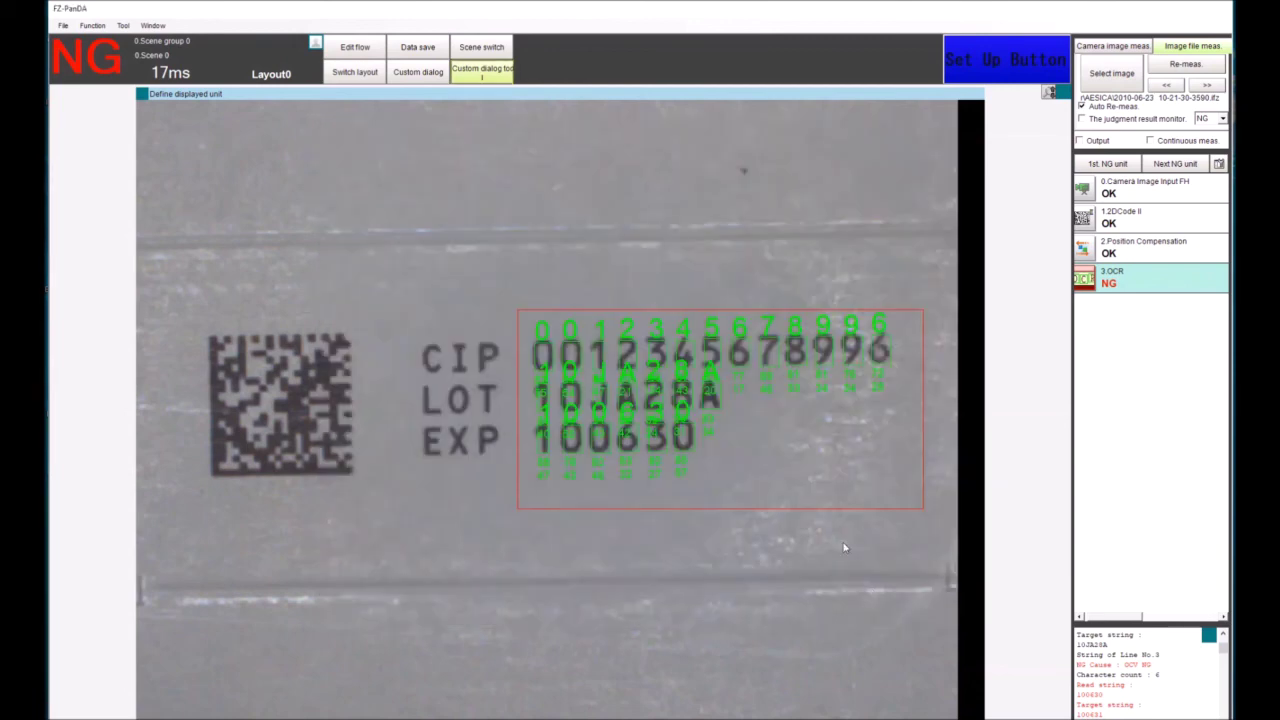
click(988, 60)
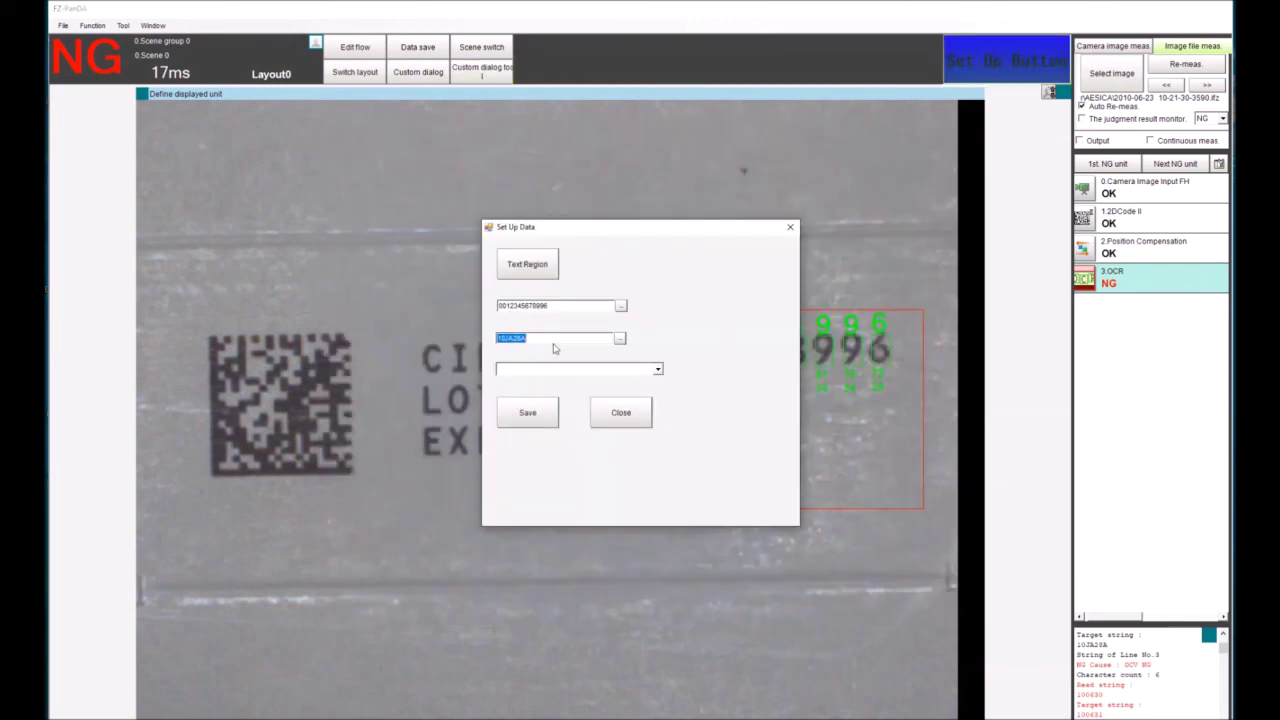
click(621, 308)
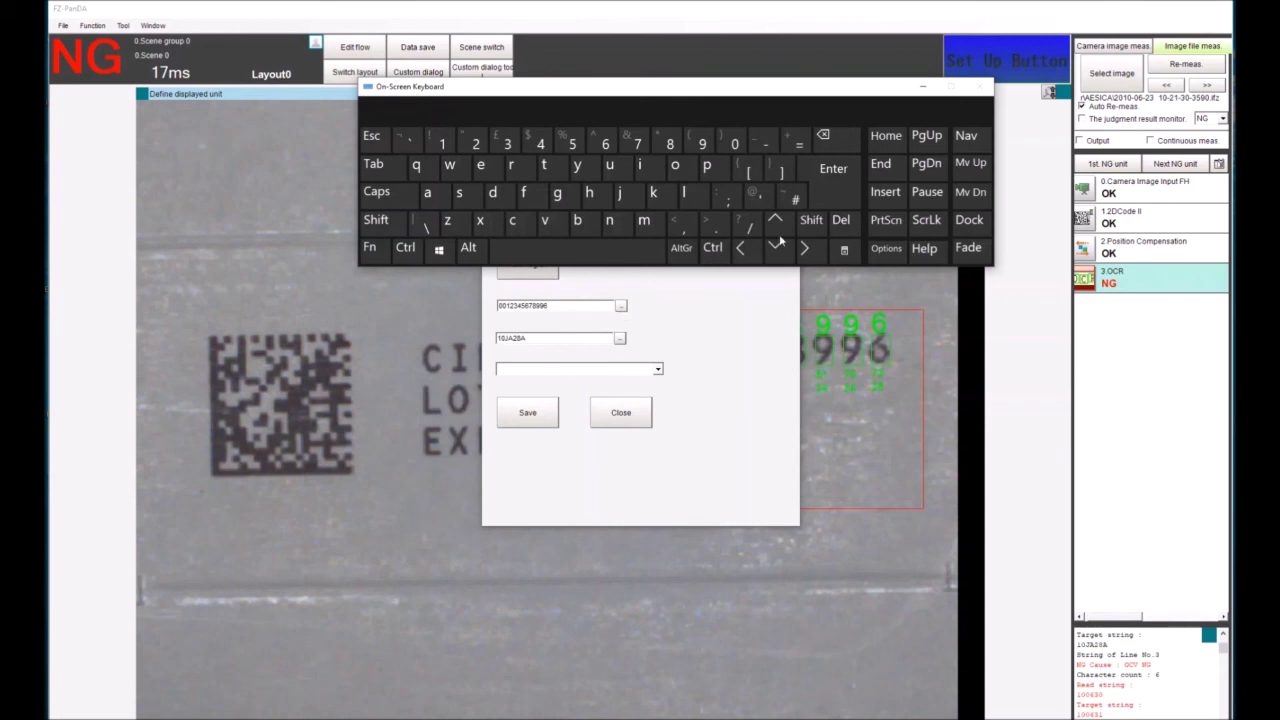
click(927, 88)
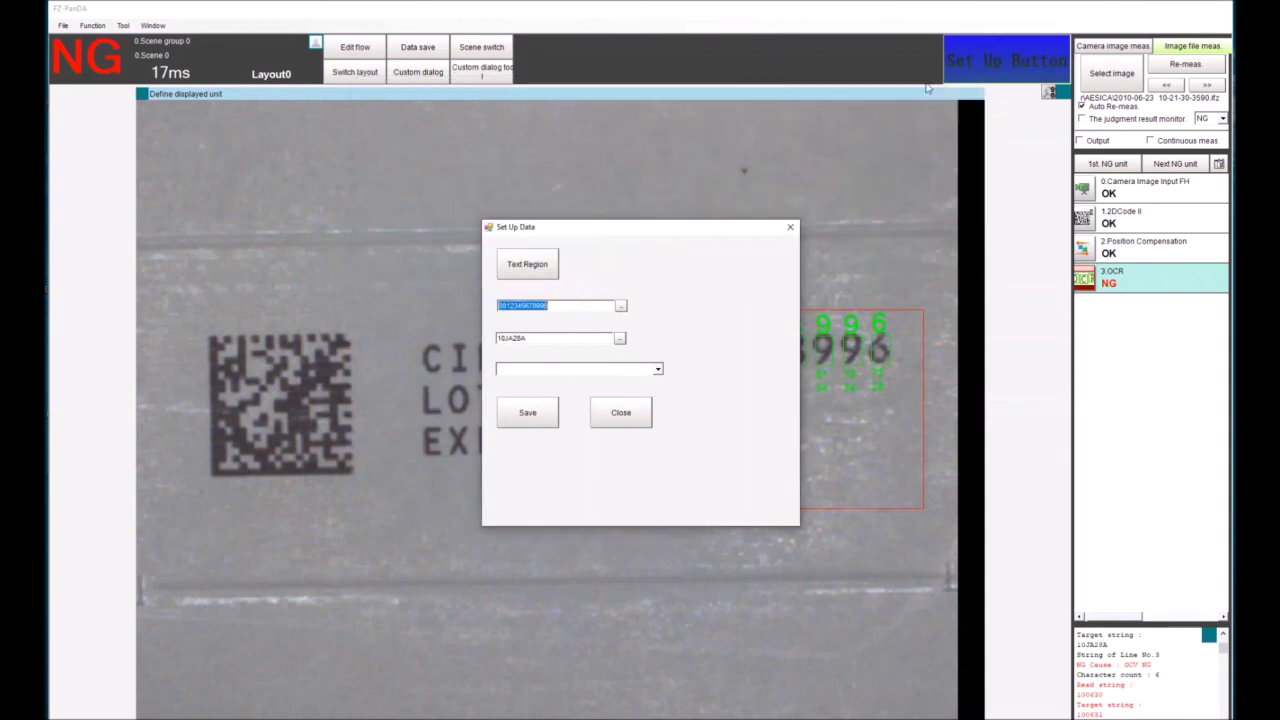
click(658, 370)
click(647, 385)
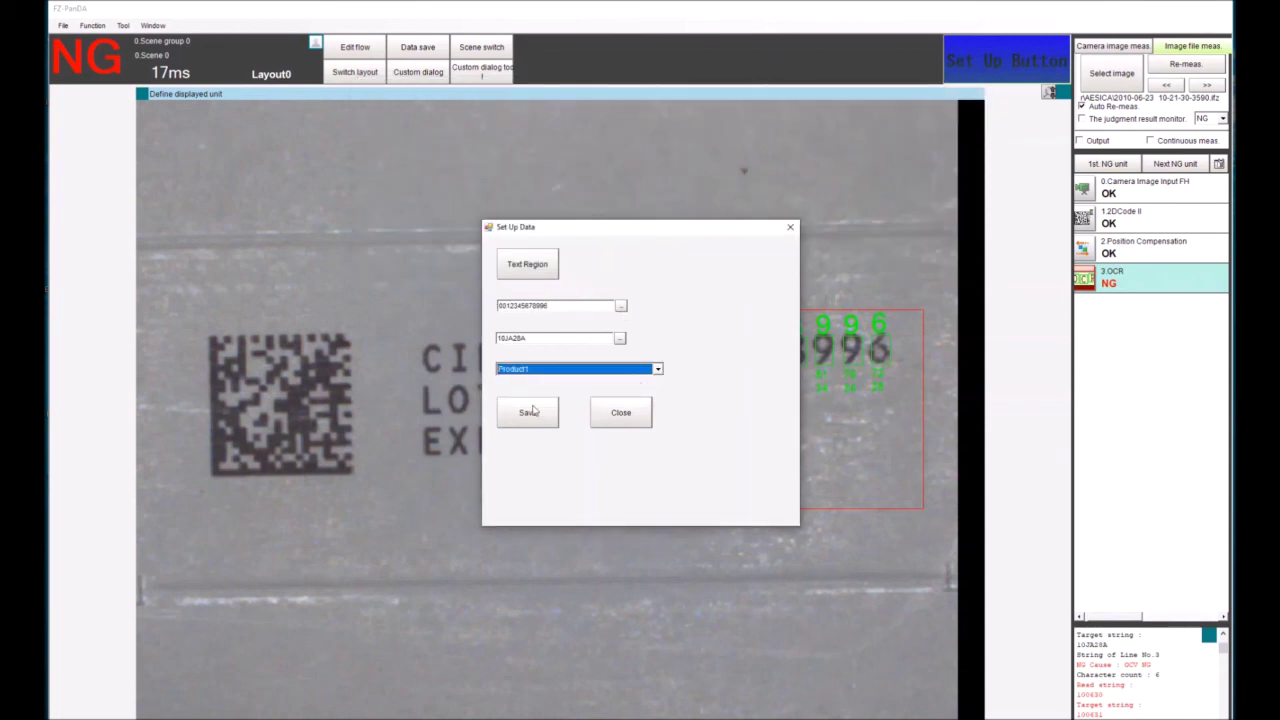
click(520, 420)
click(1207, 70)
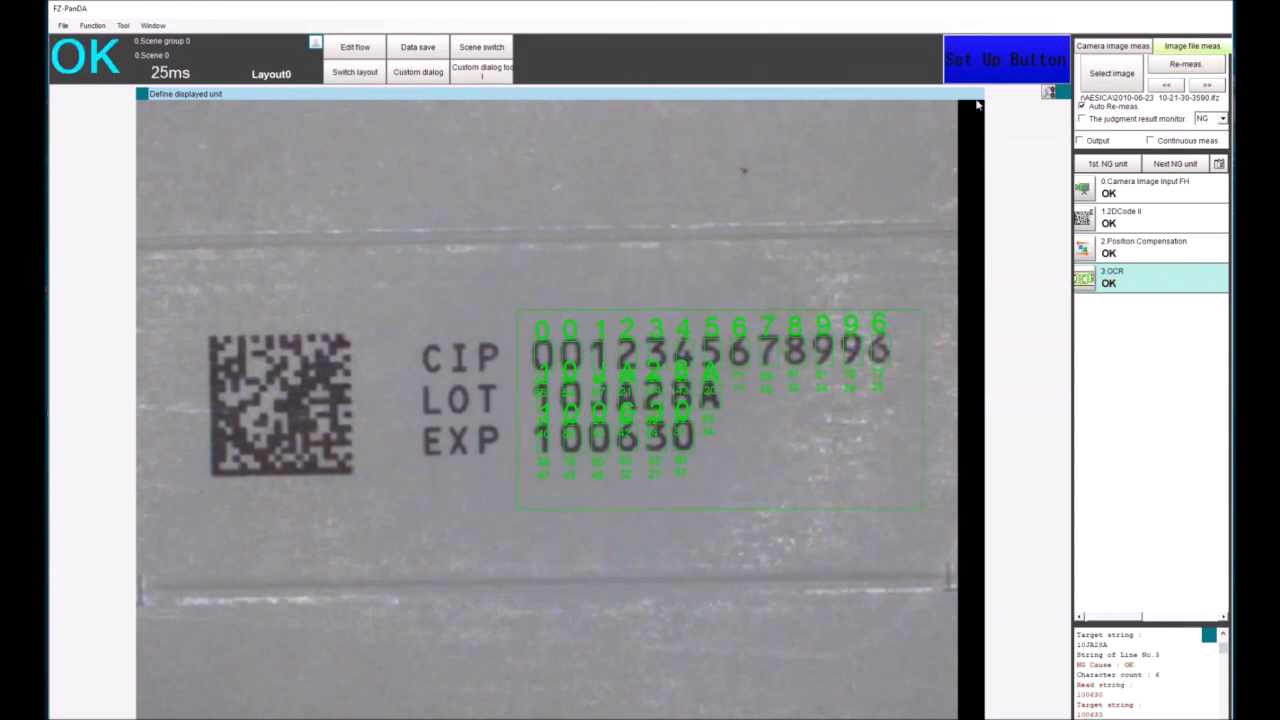
Step: Switch the Set Up Data product to Product2 and save it
click(1022, 60)
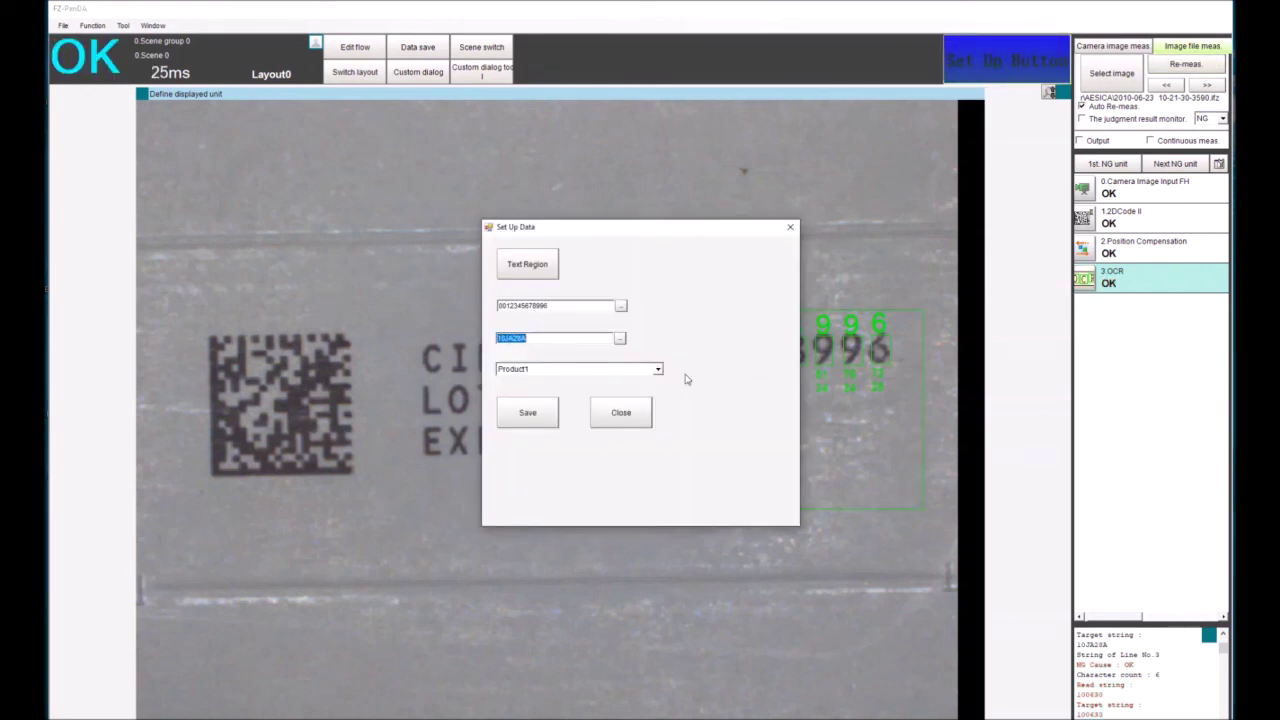
click(660, 373)
click(636, 390)
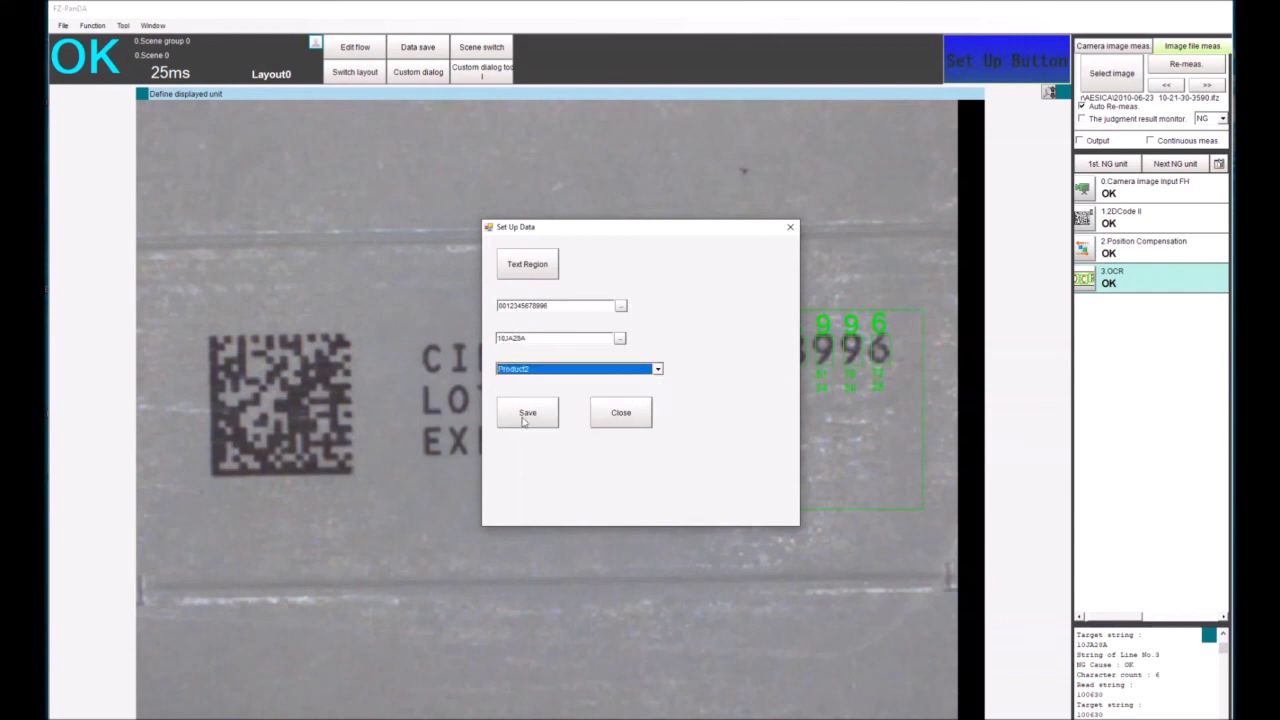
click(520, 417)
Step: Re-measure with Product2 (NG), then reselect Product1, save, and re-measure for OK
click(1185, 63)
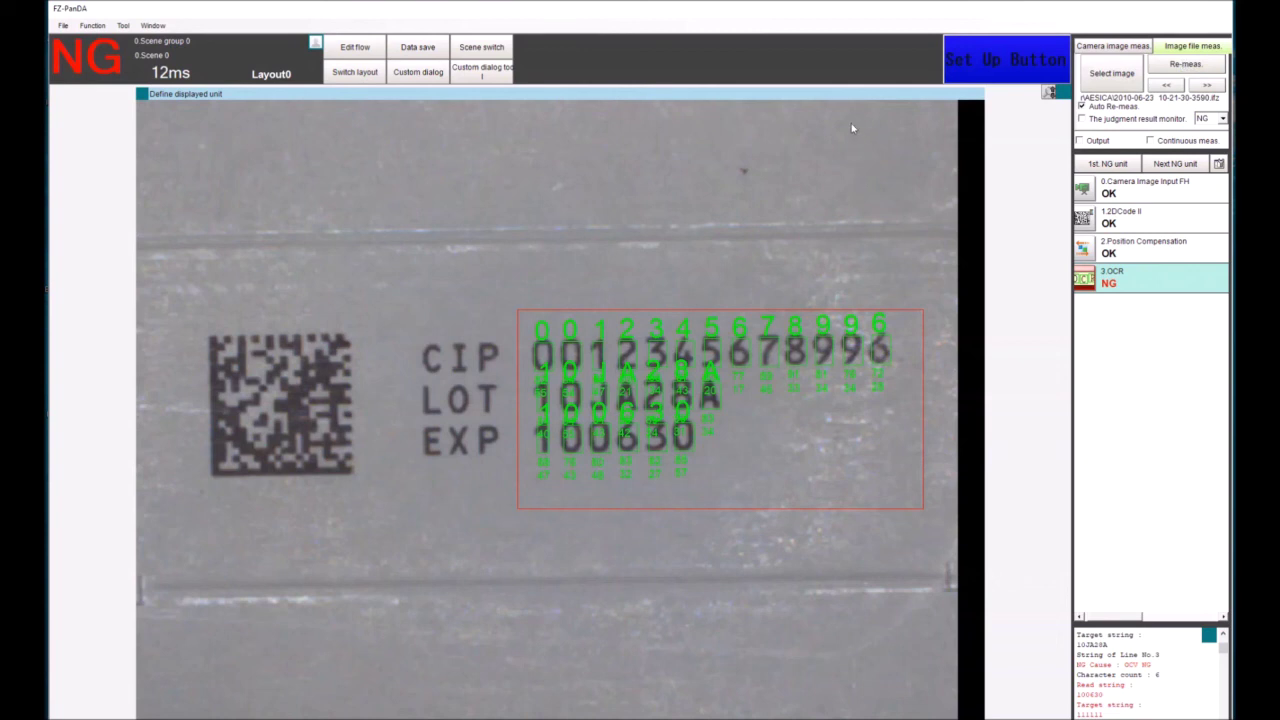
click(1013, 75)
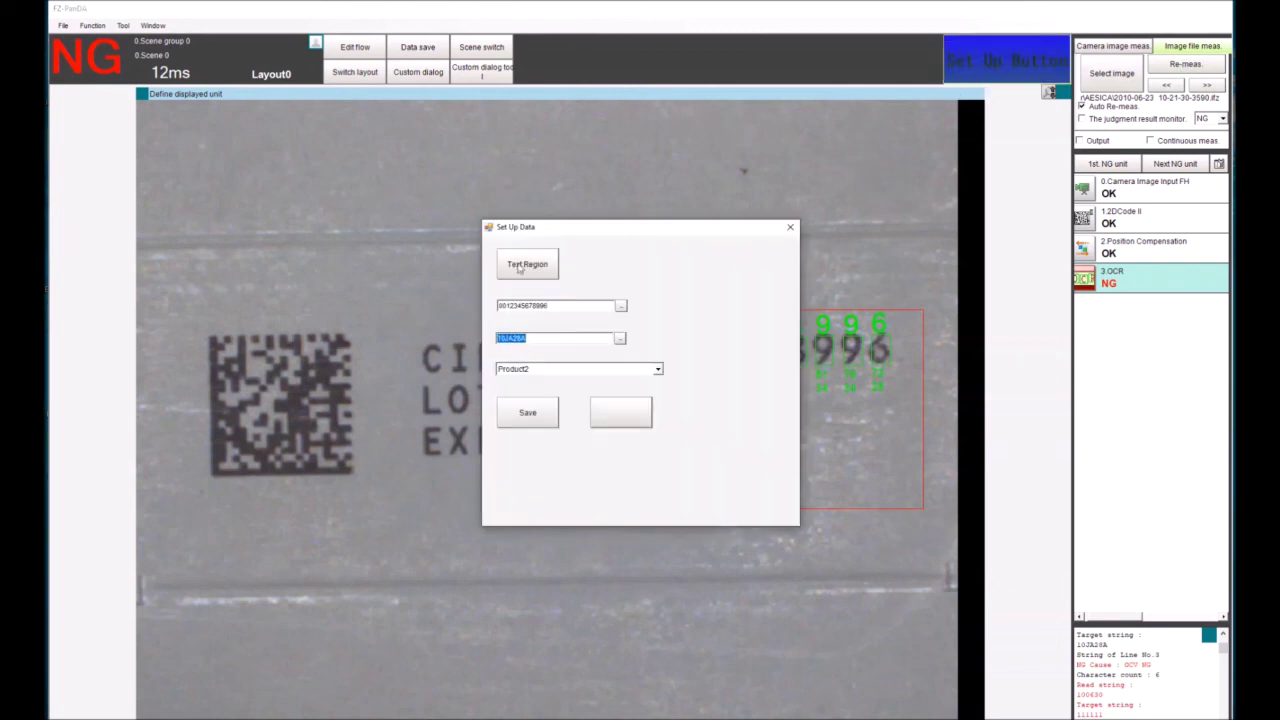
click(658, 371)
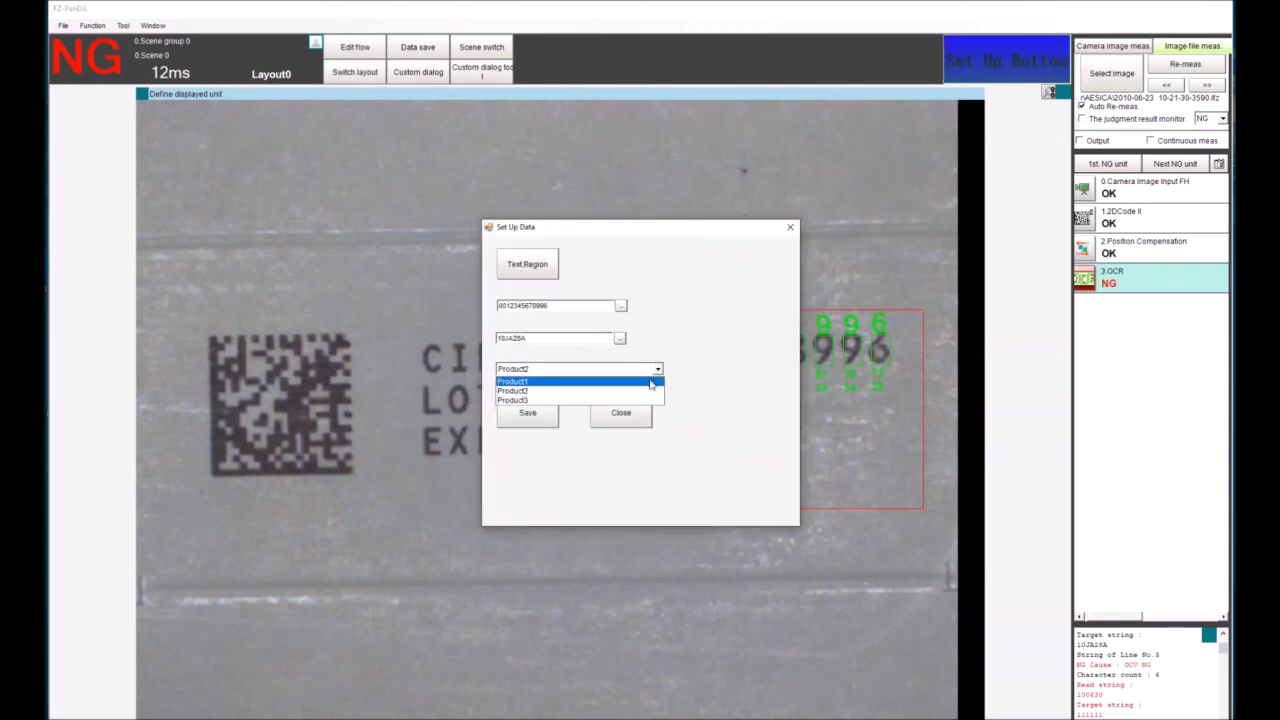
click(626, 384)
click(531, 410)
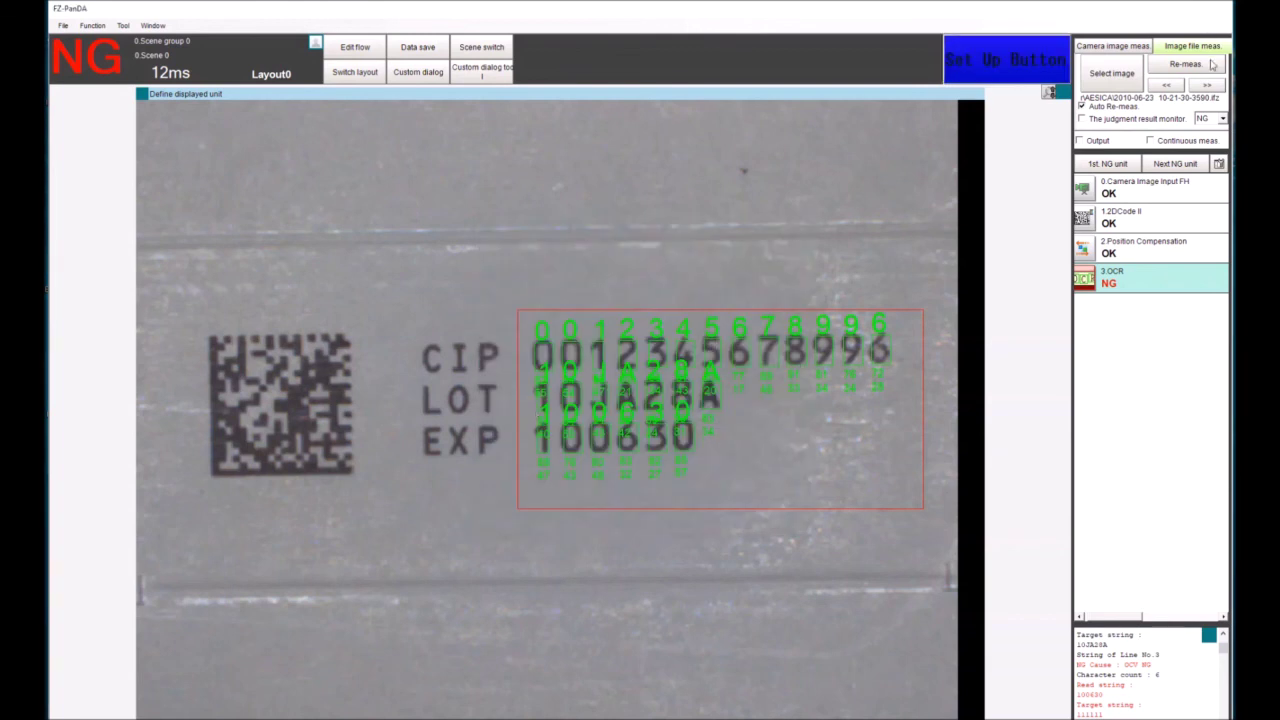
click(1200, 68)
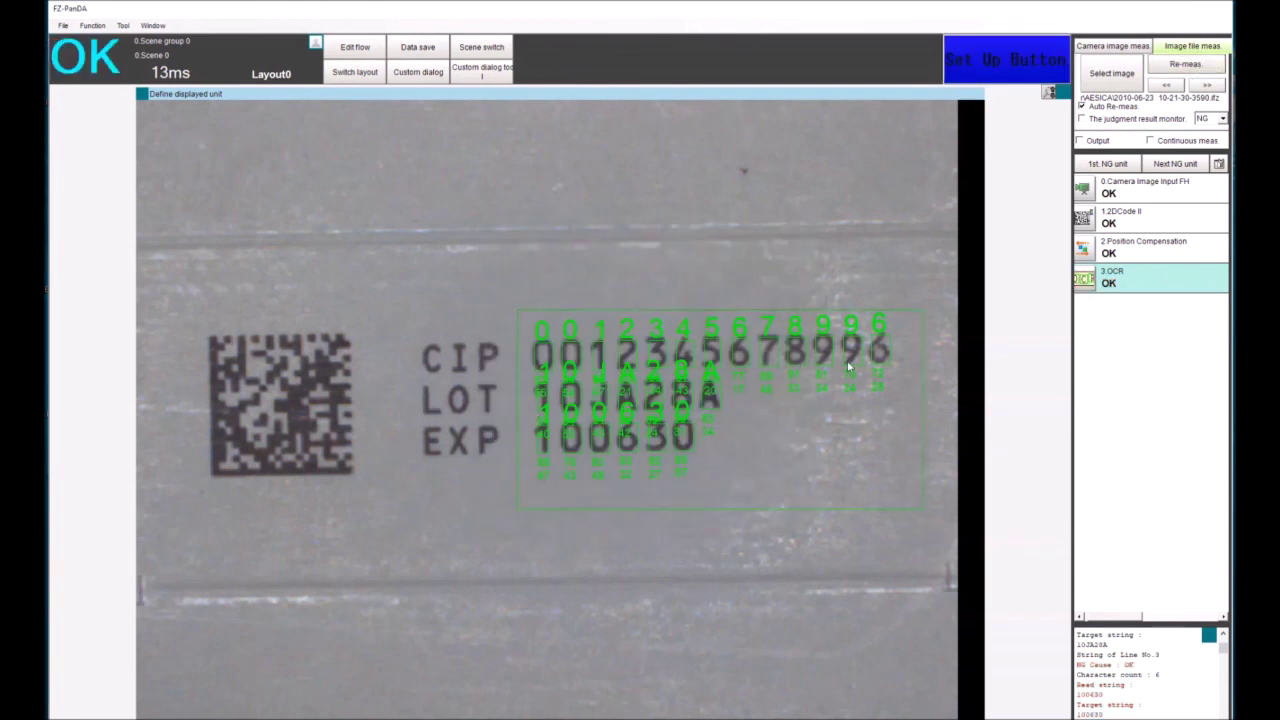